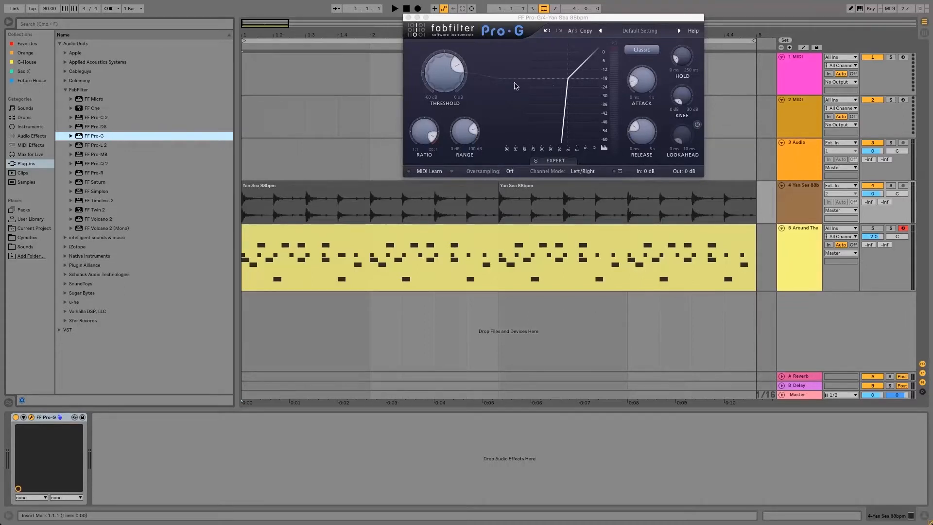
Solo the Yan Sea 88bpm drum track and audition it from the start of the arrangement
{"action": "mouse_move", "coordinate": [471, 95]}
{"action": "left_click", "coordinate": [247, 151]}
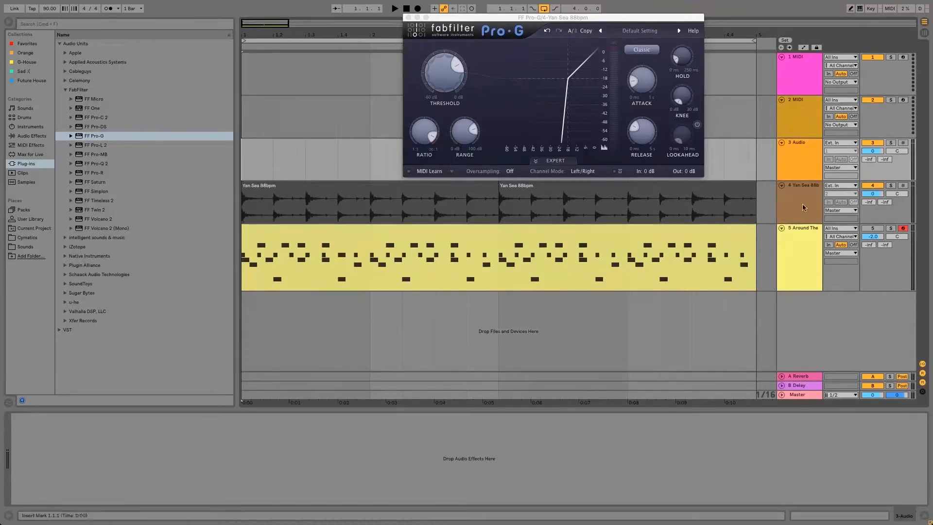
{"action": "left_click", "coordinate": [891, 185]}
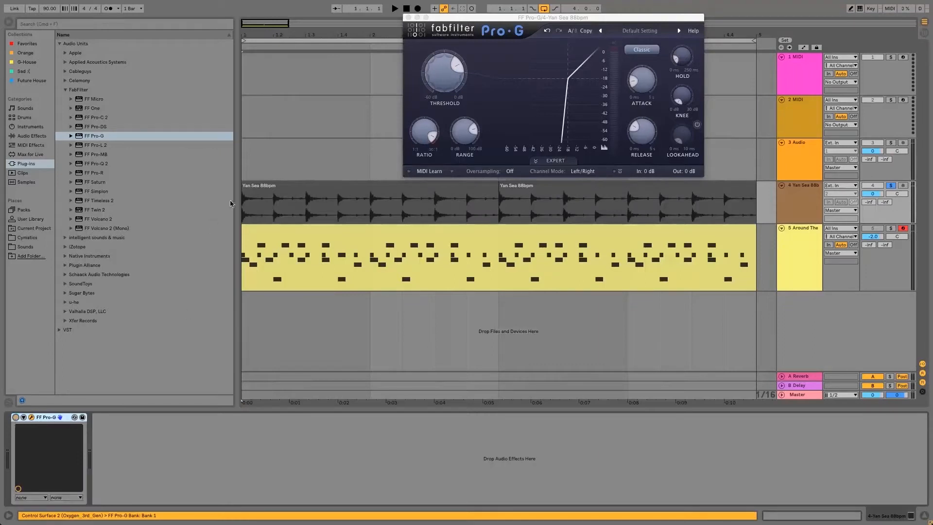
{"action": "left_click", "coordinate": [251, 169]}
{"action": "key", "text": "space"}
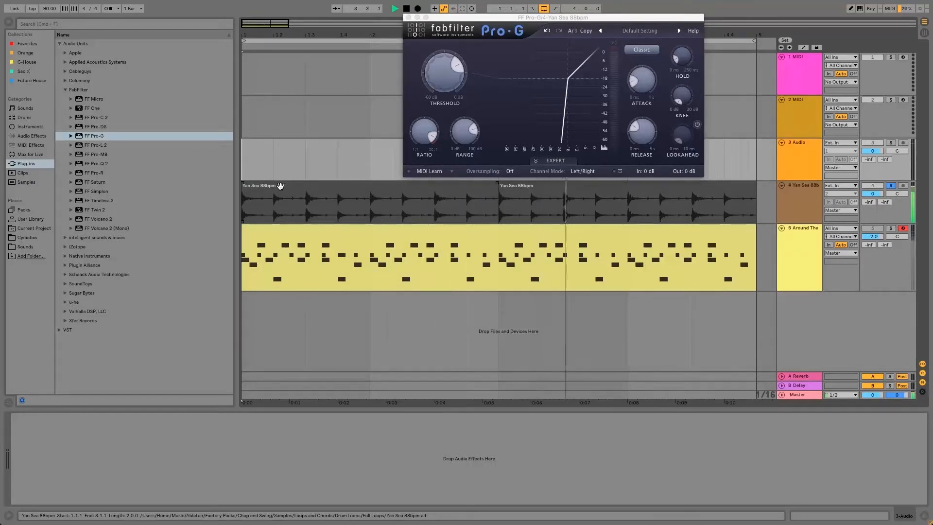
{"action": "key", "text": "space"}
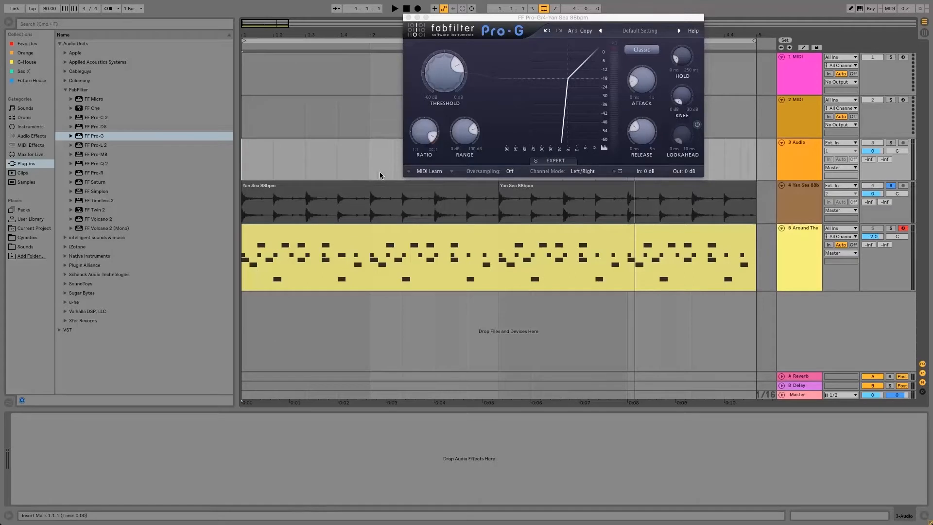
Expand the Expert section of Pro-G and reposition the plug-in window over the arrangement
{"action": "left_click", "coordinate": [549, 160]}
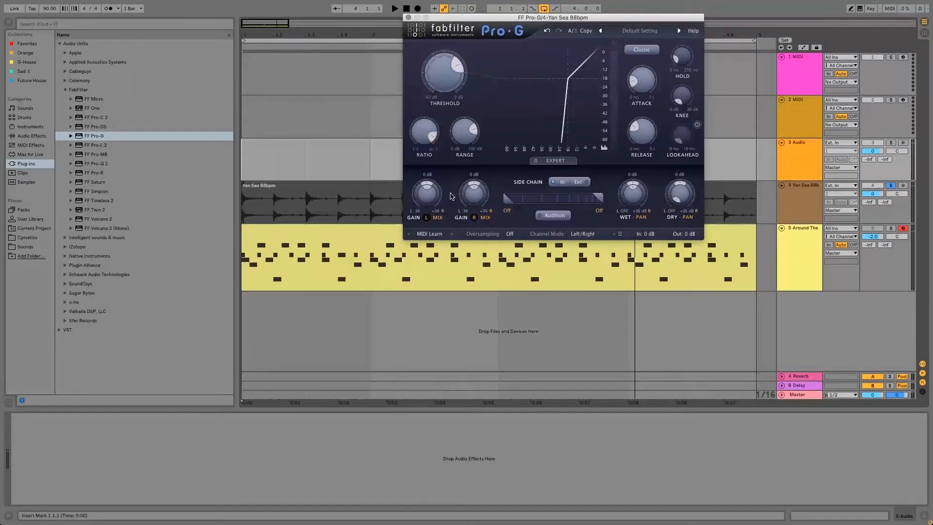
{"action": "left_click_drag", "start_coordinate": [502, 21], "coordinate": [446, 46]}
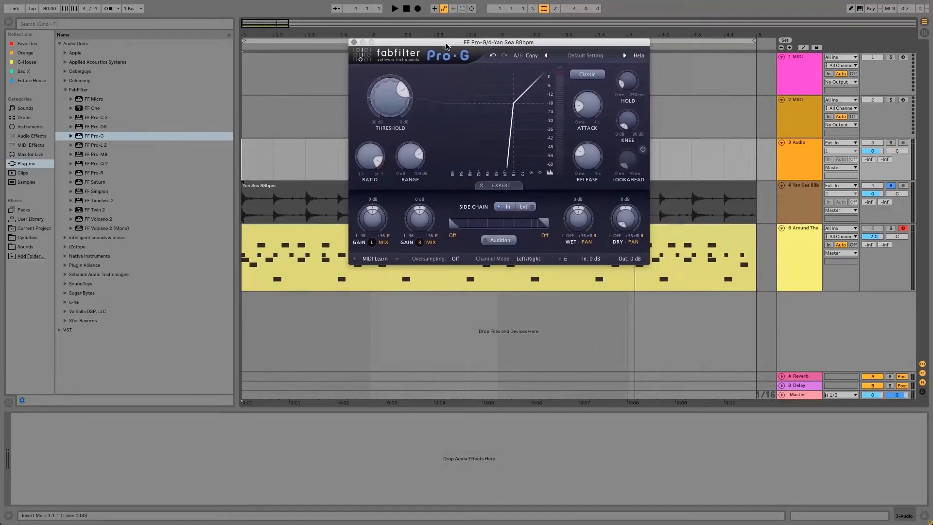
{"action": "left_click_drag", "start_coordinate": [605, 43], "coordinate": [646, 41]}
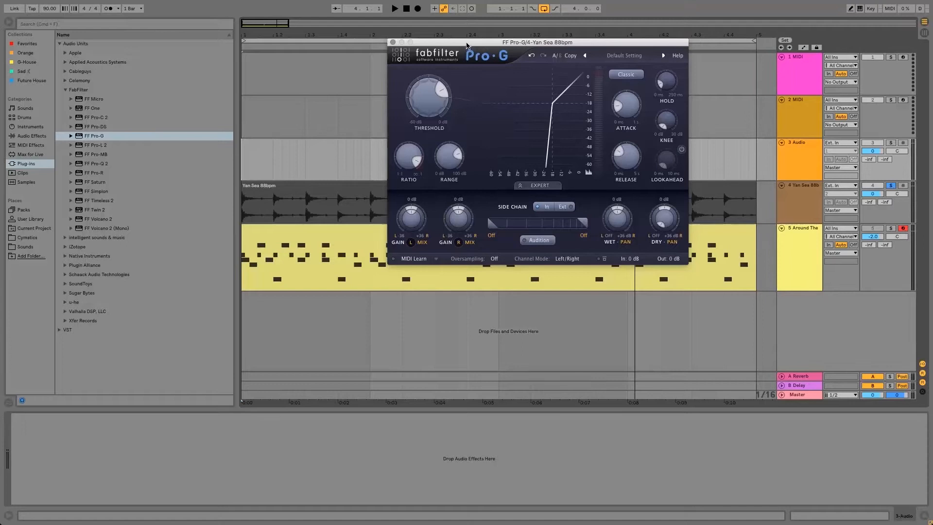
{"action": "left_click_drag", "start_coordinate": [466, 43], "coordinate": [466, 43]}
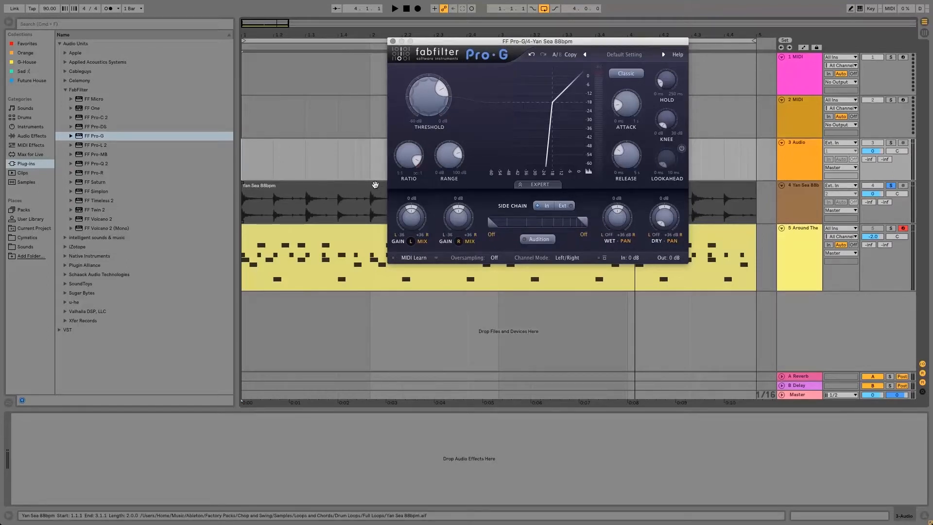
Play the soloed drum loop from the start to hear the background noise between hits
{"action": "left_click", "coordinate": [243, 171]}
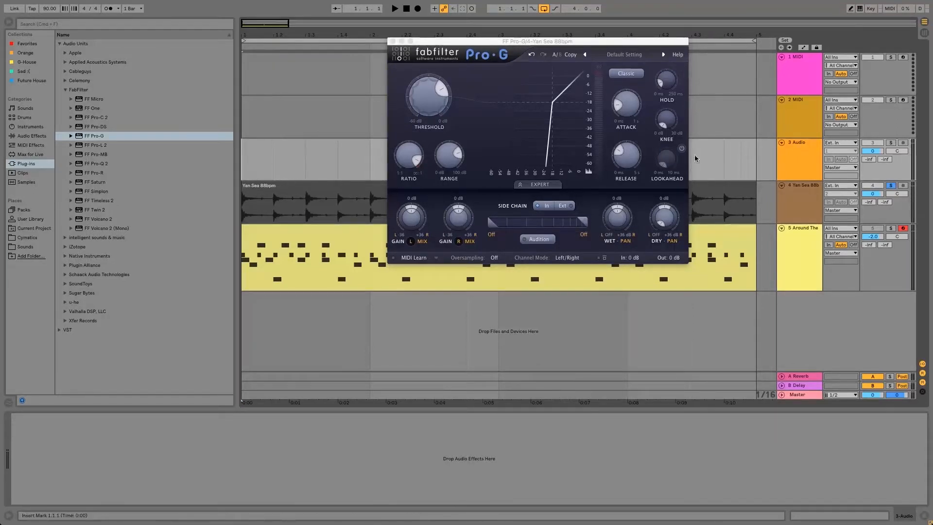
{"action": "key", "text": "space"}
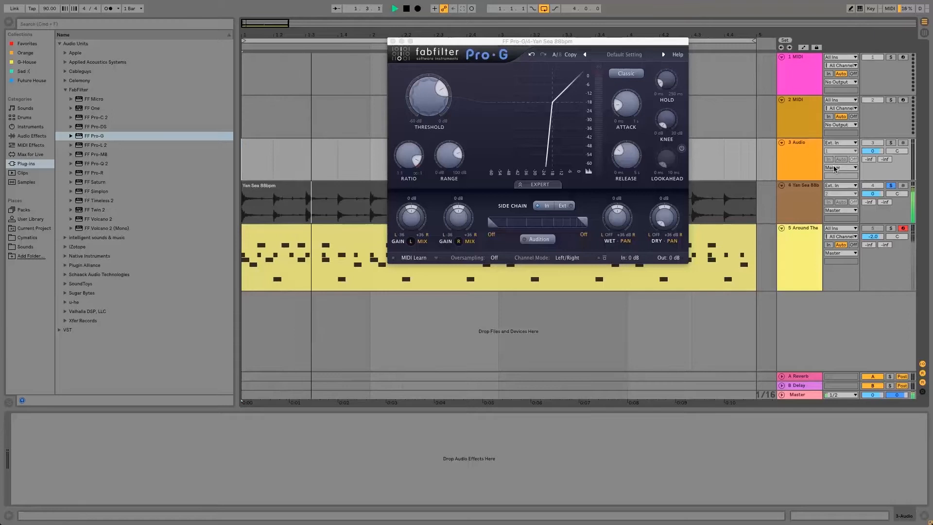
{"action": "key", "text": "space"}
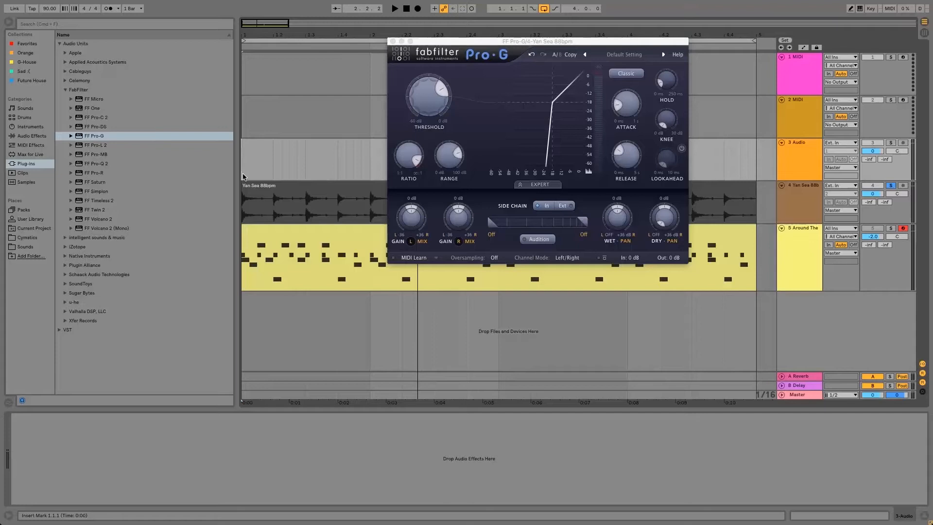
Move the Pro-G window off the drum clip and examine individual hits, highlighting the section from 2.1.1 to 2.1.4
{"action": "left_click_drag", "start_coordinate": [494, 41], "coordinate": [491, 22]}
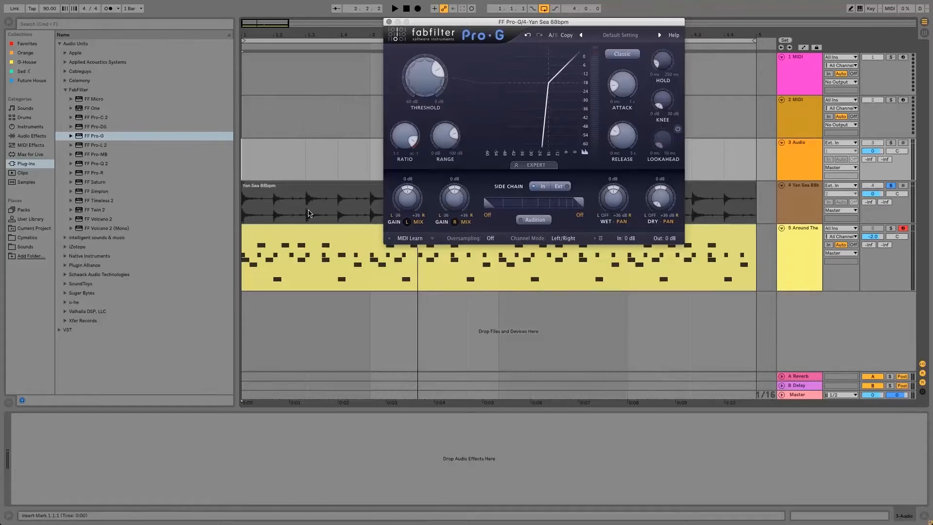
{"action": "left_click_drag", "start_coordinate": [498, 22], "coordinate": [568, 4]}
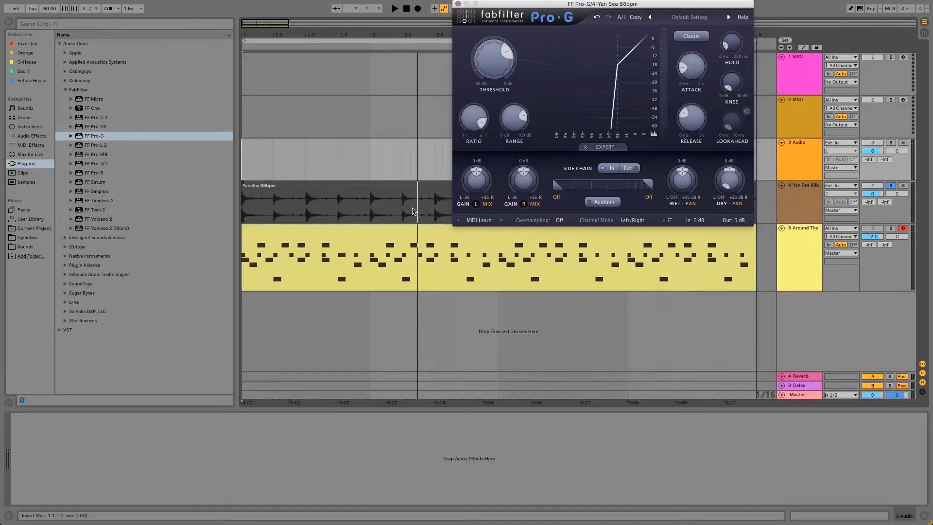
{"action": "left_click", "coordinate": [309, 208]}
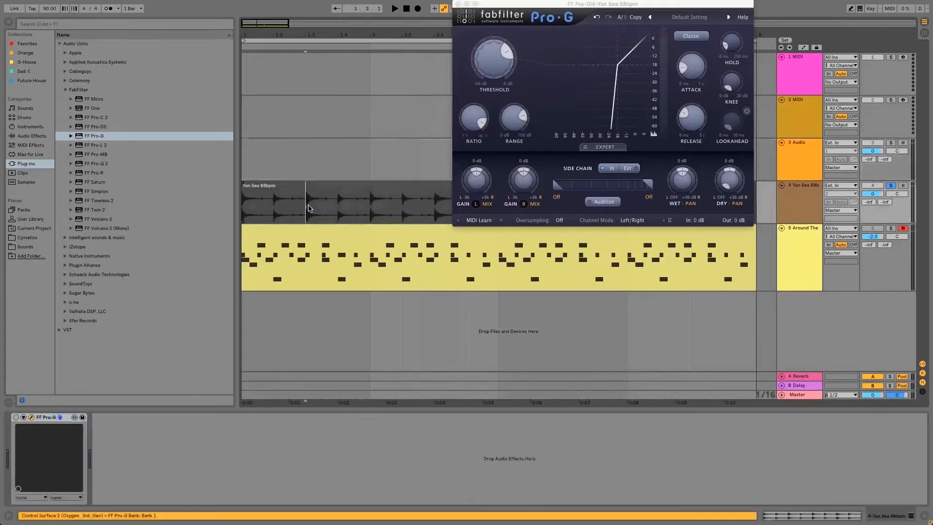
{"action": "left_click", "coordinate": [338, 210]}
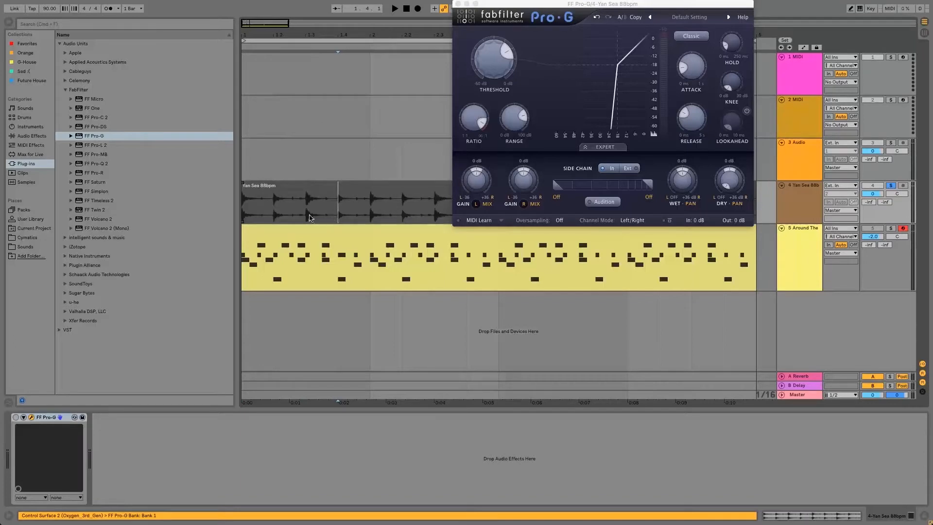
{"action": "left_click_drag", "start_coordinate": [305, 215], "coordinate": [394, 218]}
{"action": "left_click", "coordinate": [368, 217]}
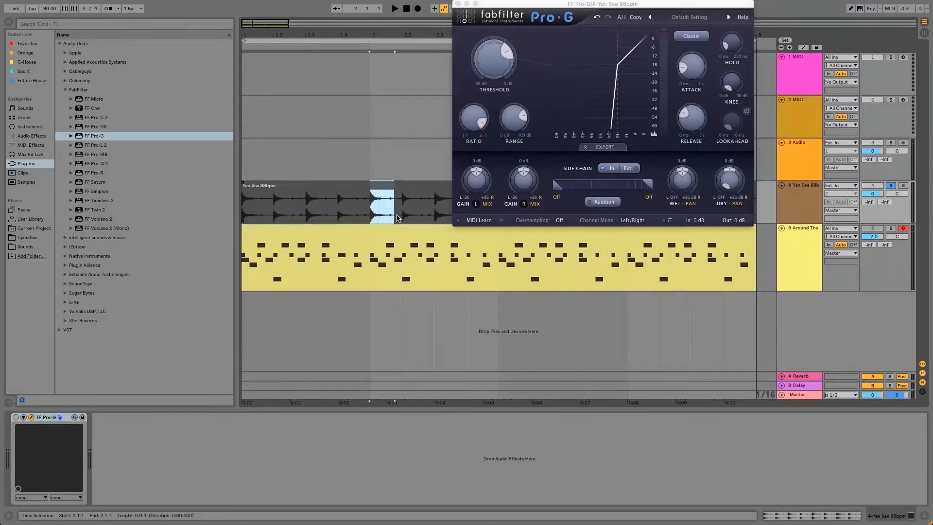
{"action": "left_click", "coordinate": [398, 155]}
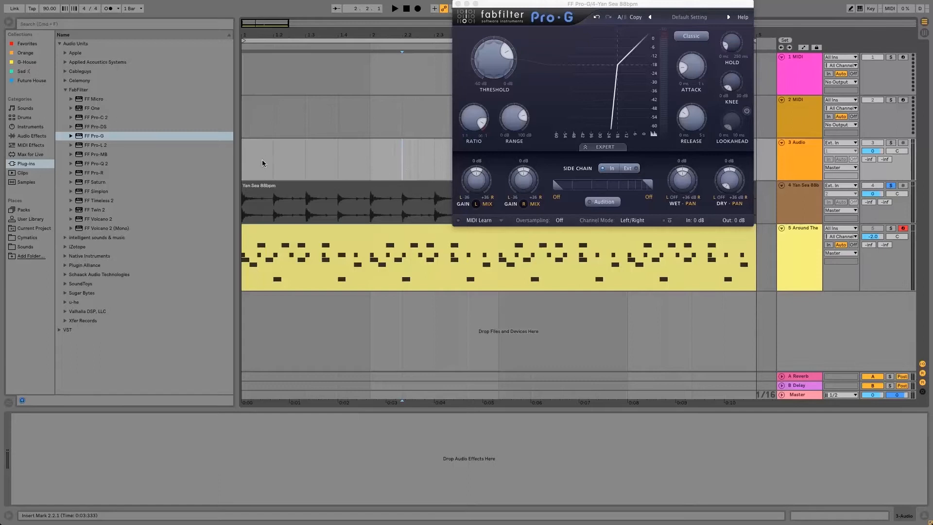
Return the insert marker to the start of the arrangement and move the Pro-G window clear of the drum clips
{"action": "left_click", "coordinate": [244, 162]}
{"action": "mouse_move", "coordinate": [483, 120]}
{"action": "left_click_drag", "start_coordinate": [526, 3], "coordinate": [504, 3]}
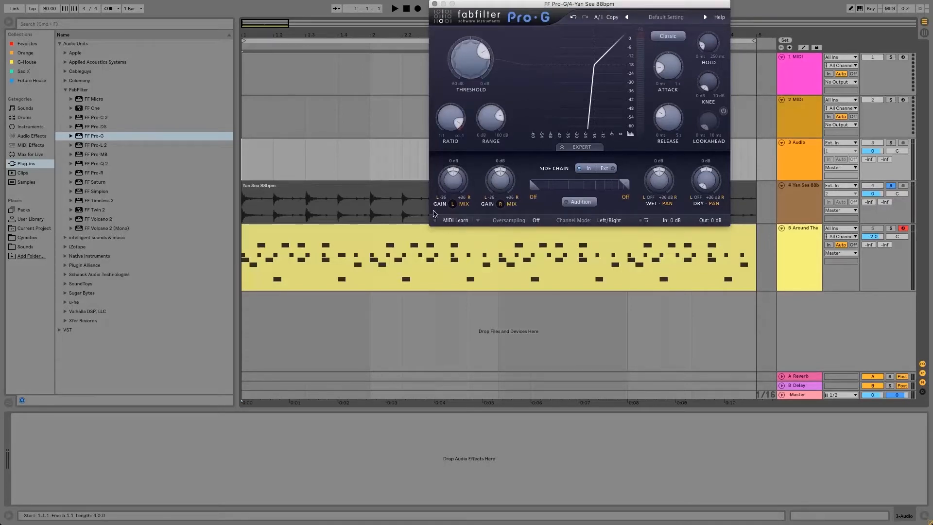
{"action": "left_click_drag", "start_coordinate": [498, 4], "coordinate": [527, 3]}
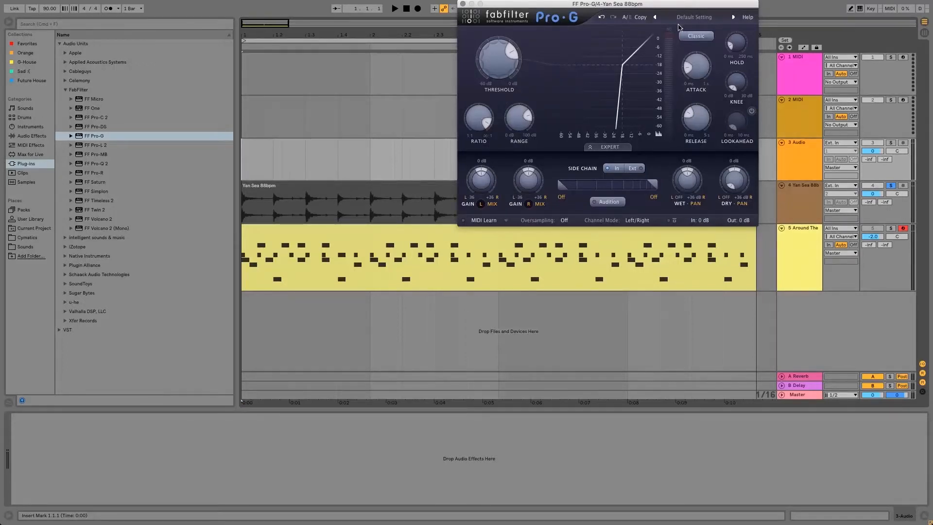
{"action": "left_click_drag", "start_coordinate": [675, 3], "coordinate": [624, 2]}
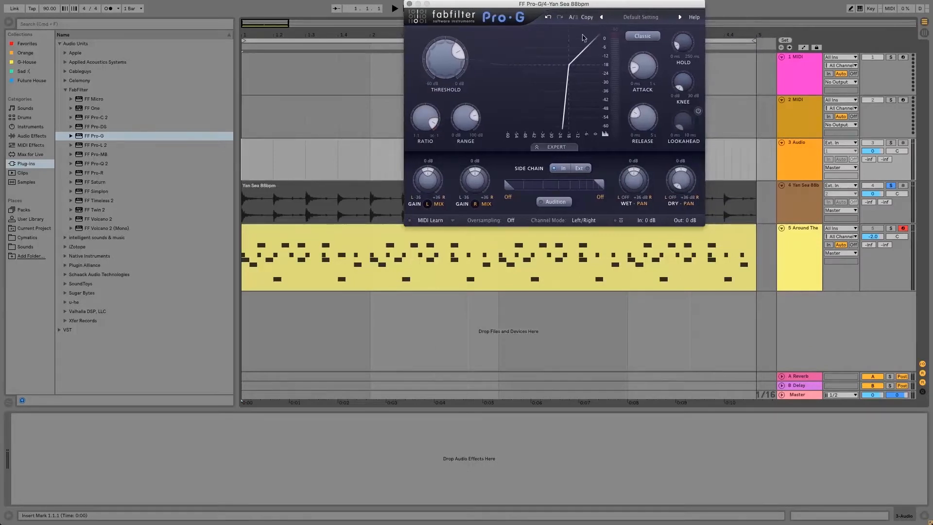
{"action": "left_click_drag", "start_coordinate": [470, 5], "coordinate": [681, 3]}
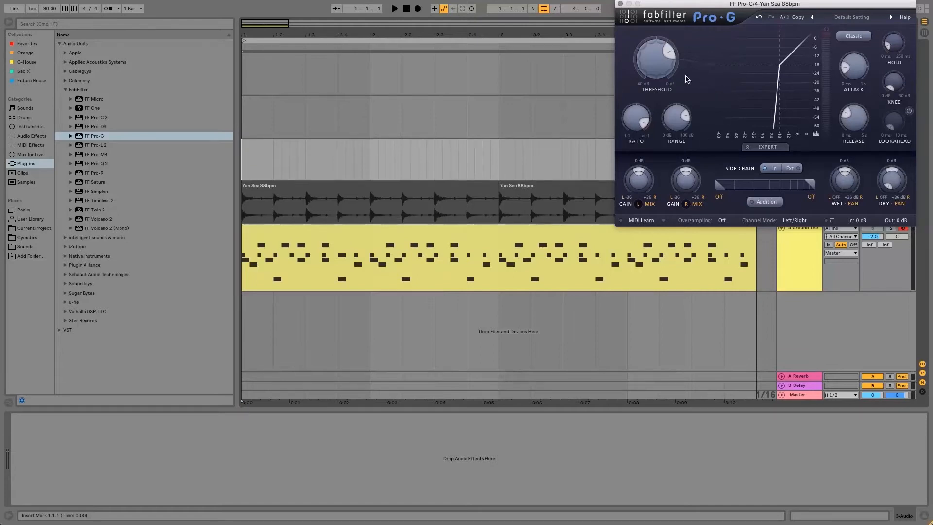
Lower the gate threshold to -24 dB and shift the Pro-G window back toward the clips
{"action": "left_click_drag", "start_coordinate": [659, 82], "coordinate": [660, 87]}
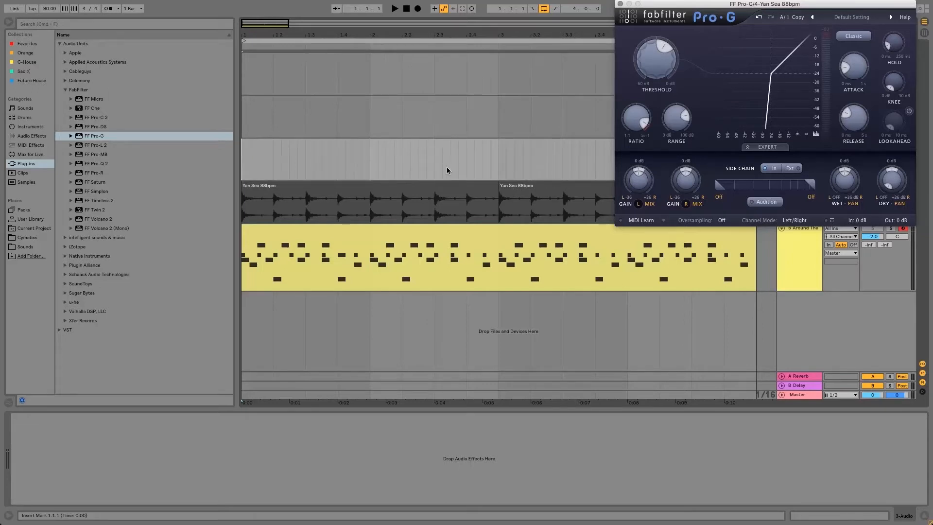
{"action": "left_click", "coordinate": [498, 152]}
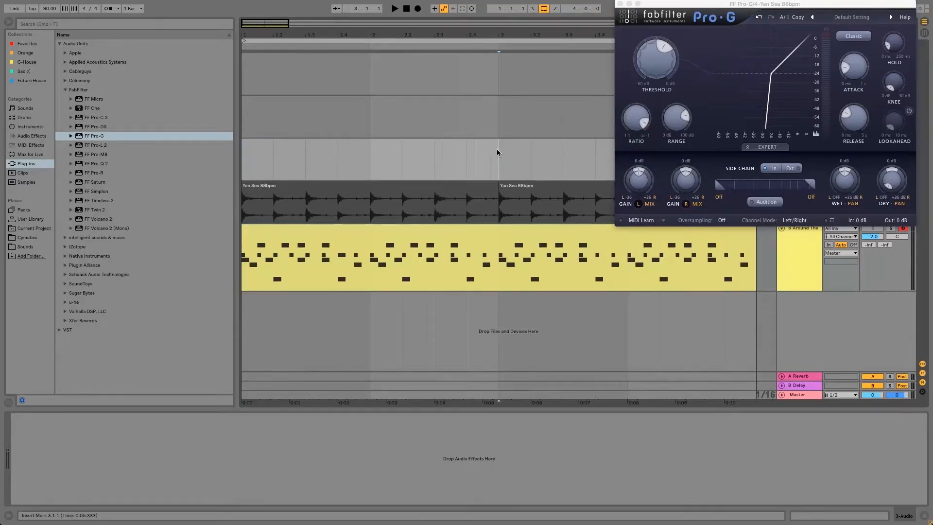
{"action": "left_click_drag", "start_coordinate": [650, 7], "coordinate": [574, 6]}
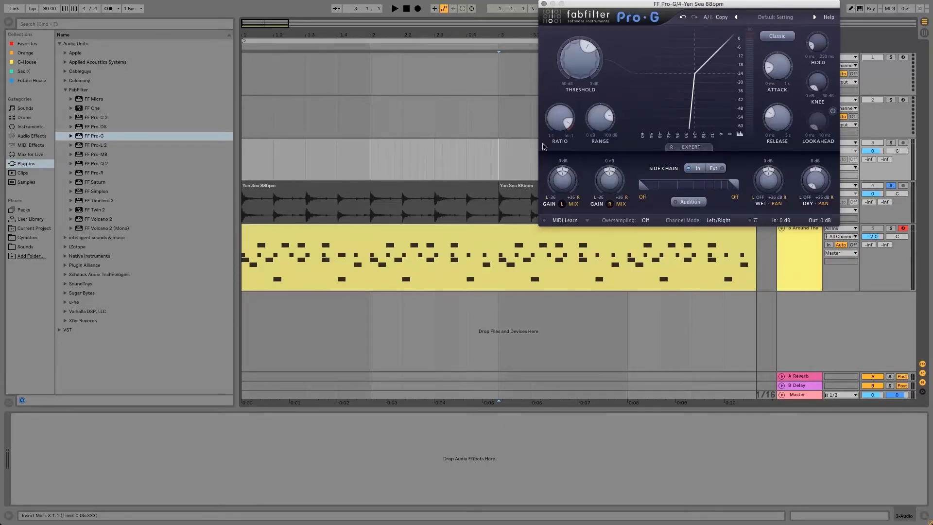
Raise the gate threshold to about -12 dB
{"action": "mouse_move", "coordinate": [579, 52]}
{"action": "mouse_move", "coordinate": [560, 69]}
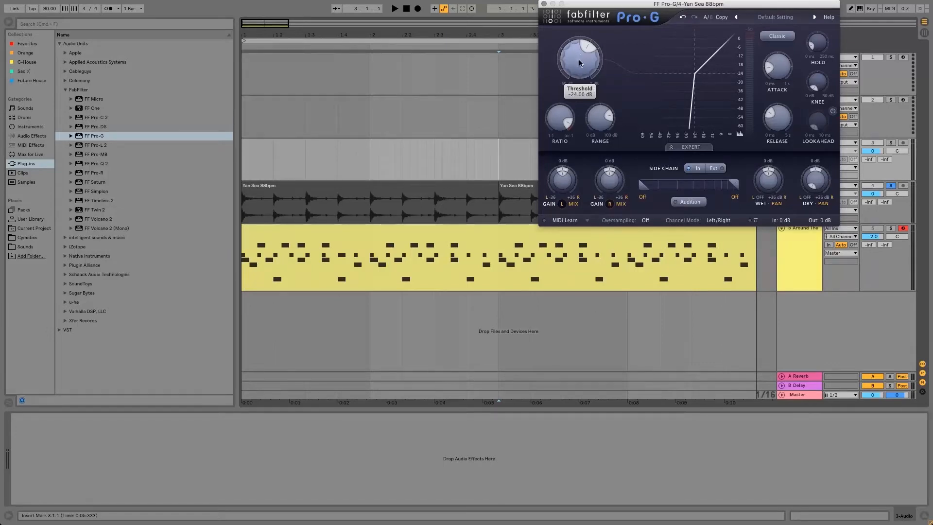
{"action": "mouse_move", "coordinate": [579, 57]}
{"action": "left_mouse_down"}
{"action": "mouse_move", "coordinate": [583, 37]}
{"action": "mouse_move", "coordinate": [583, 46]}
{"action": "left_mouse_up"}
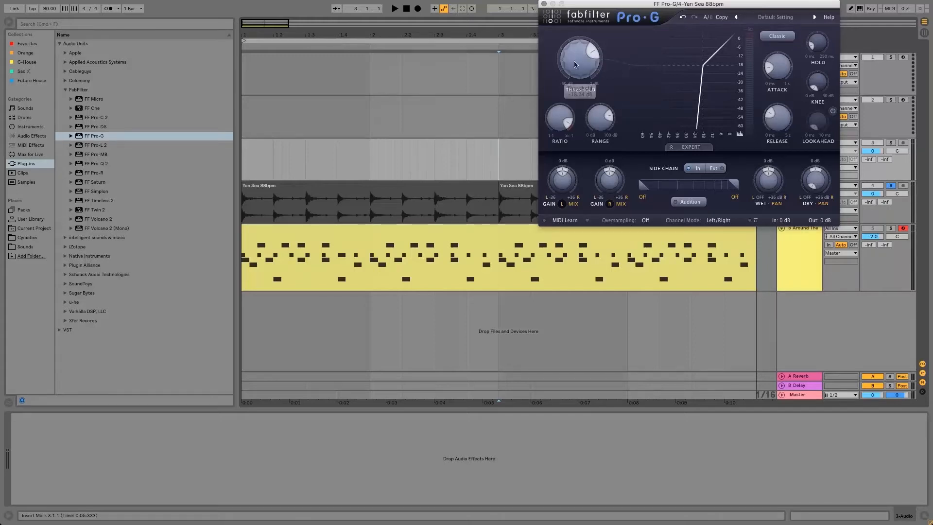
{"action": "mouse_move", "coordinate": [569, 63]}
{"action": "left_mouse_down"}
{"action": "mouse_move", "coordinate": [569, 40]}
{"action": "mouse_move", "coordinate": [567, 56]}
{"action": "left_mouse_up"}
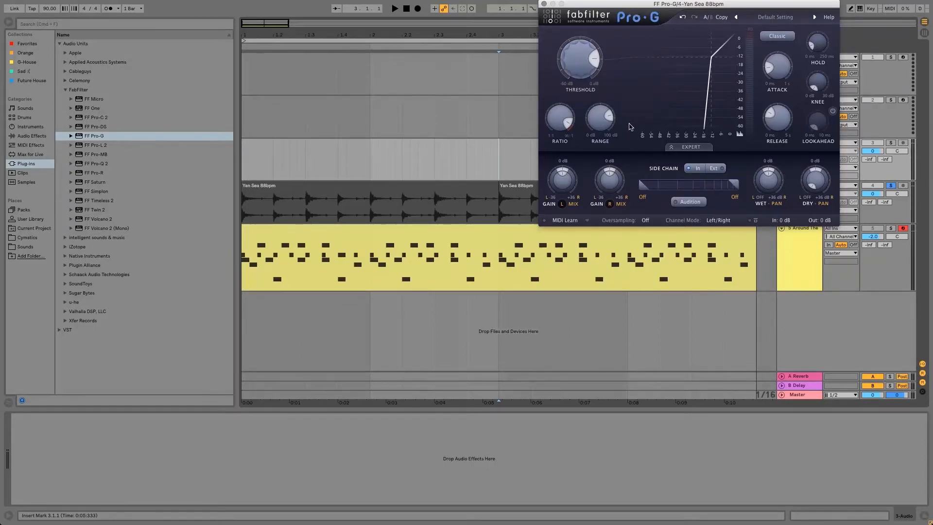
Play the drum loop briefly from the start and move the Pro-G window to uncover the track headers
{"action": "left_click", "coordinate": [244, 160]}
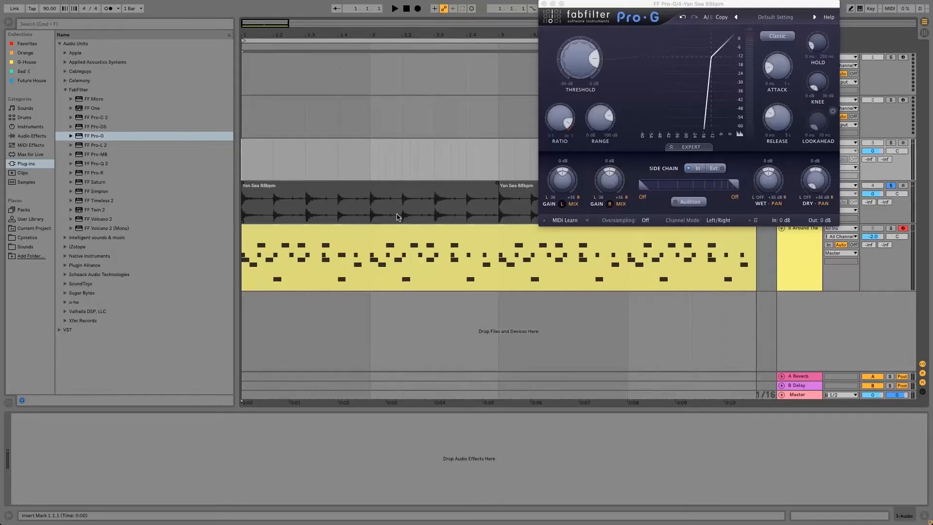
{"action": "key", "text": "space"}
{"action": "key", "text": "space"}
{"action": "left_click_drag", "start_coordinate": [737, 4], "coordinate": [664, 4]}
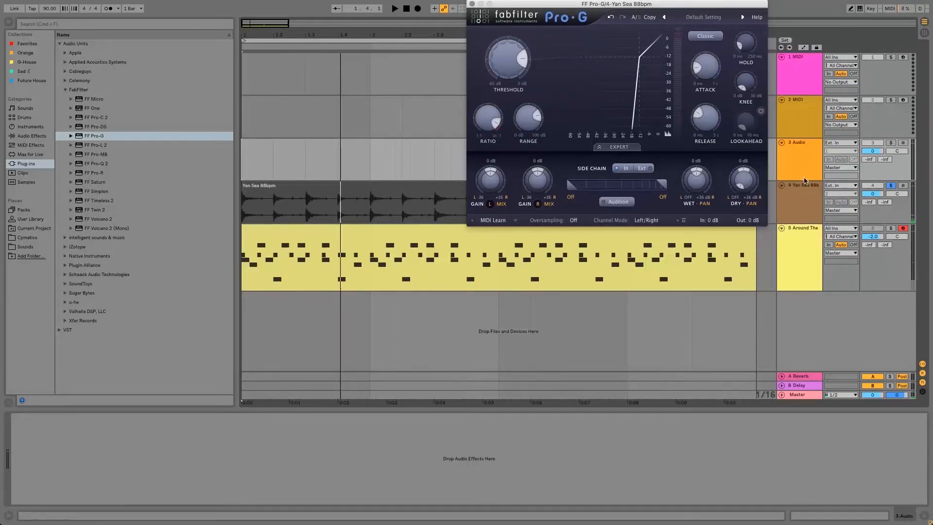
Turn on the Pro-G device on the Yan Sea 88bpm track and audition the gated loop from the start
{"action": "left_click", "coordinate": [788, 208]}
{"action": "left_click", "coordinate": [16, 417]}
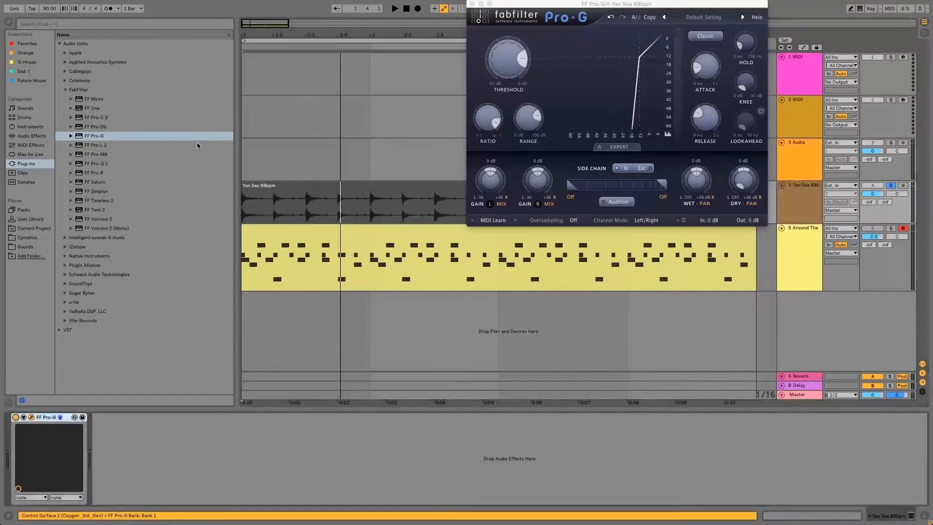
{"action": "left_click", "coordinate": [246, 153]}
{"action": "key", "text": "space"}
{"action": "key", "text": "space"}
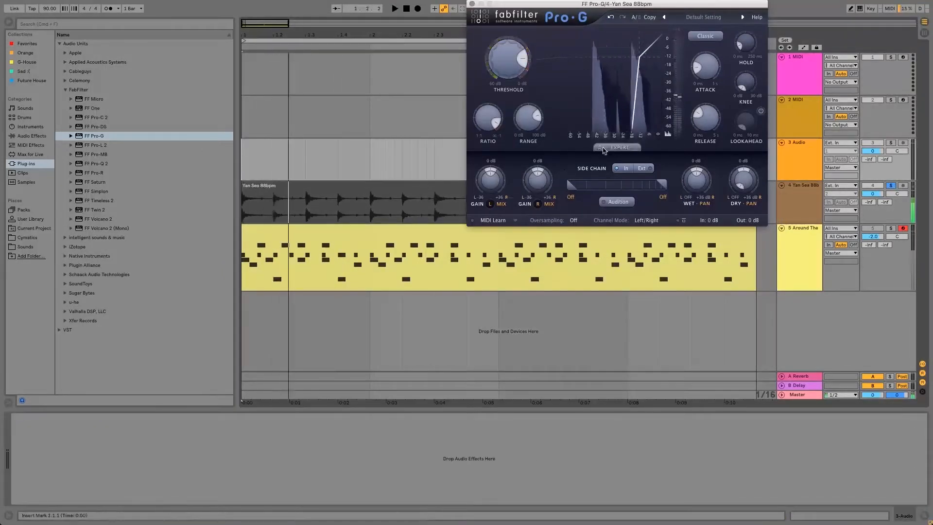
Collapse and reopen the Expert section of Pro-G to show the extra side chain, gain and mix controls
{"action": "left_click", "coordinate": [618, 147]}
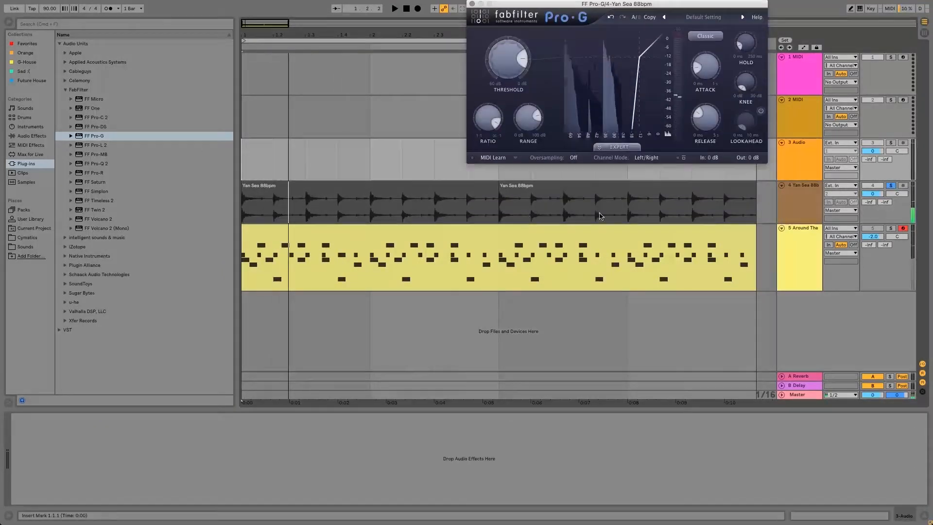
{"action": "left_click", "coordinate": [619, 147]}
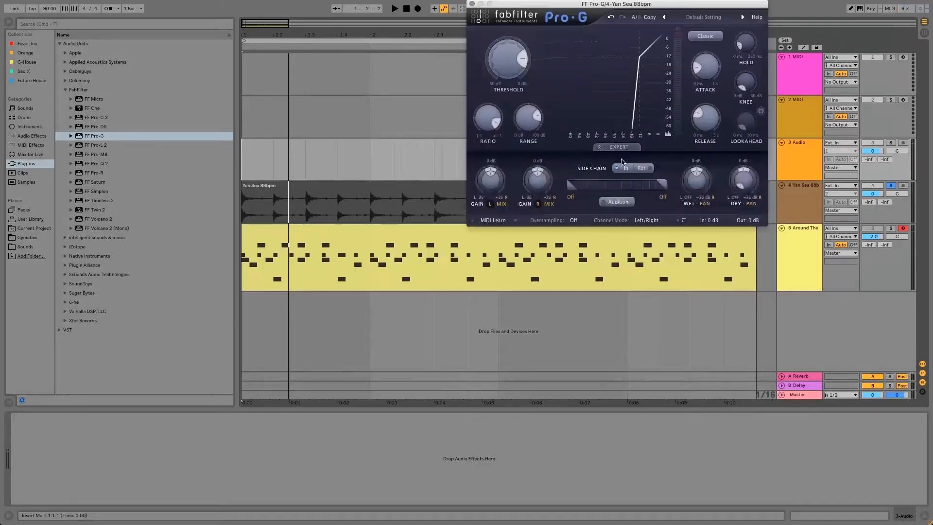
{"action": "left_click", "coordinate": [621, 149]}
{"action": "left_click", "coordinate": [616, 148]}
{"action": "left_click", "coordinate": [616, 148]}
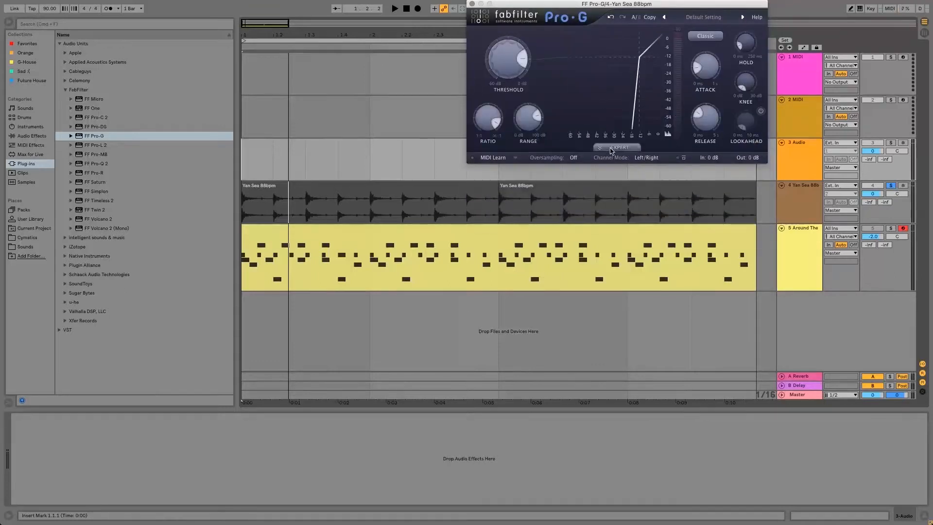
{"action": "left_click", "coordinate": [617, 147]}
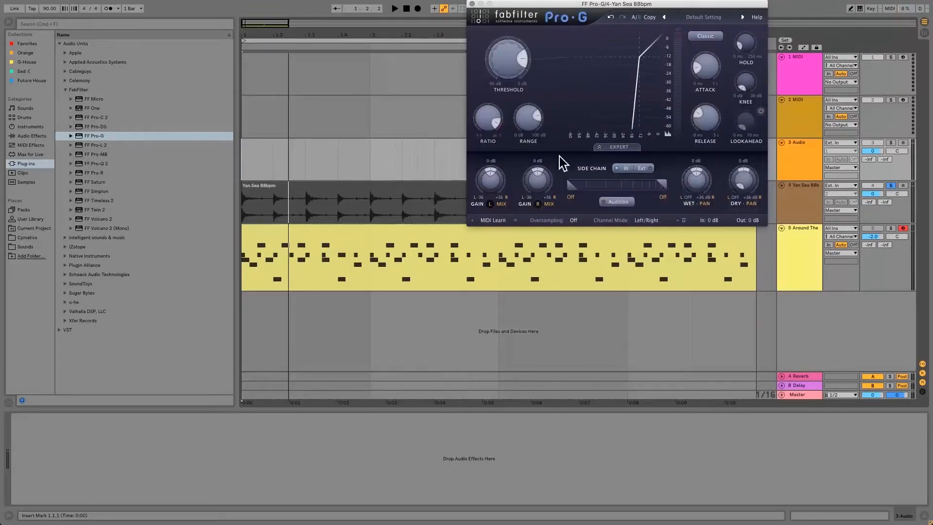
Collapse the Expert section of Pro-G and shift its window slightly so the Yan Sea 88bpm track header can be selected
{"action": "left_click", "coordinate": [616, 148]}
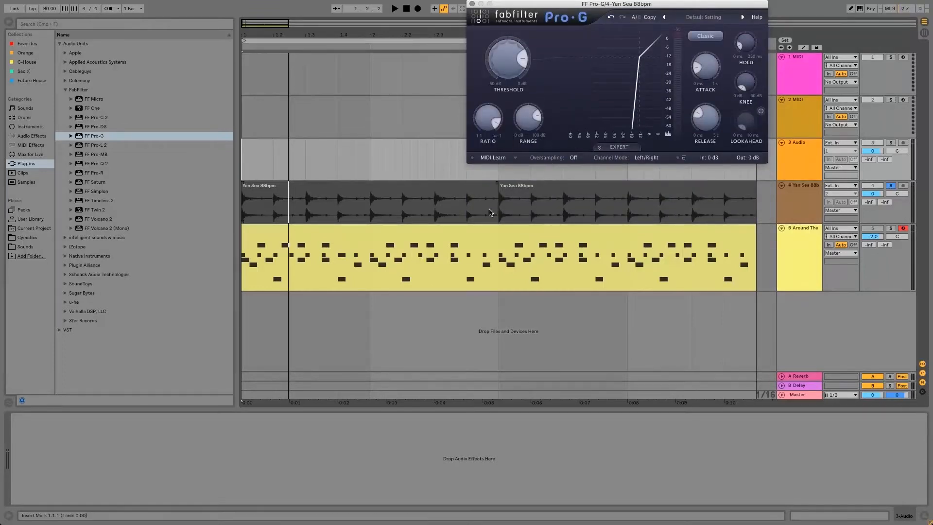
{"action": "left_click", "coordinate": [243, 165]}
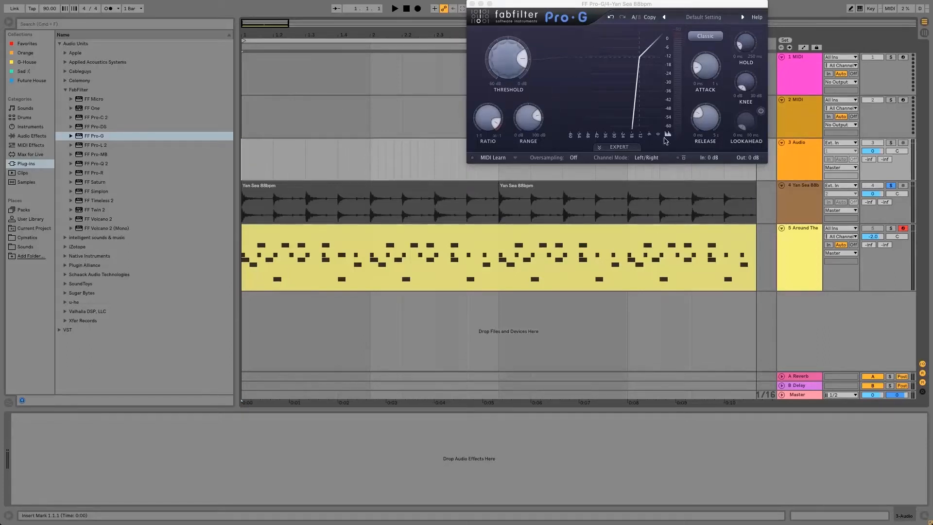
{"action": "left_click", "coordinate": [810, 187]}
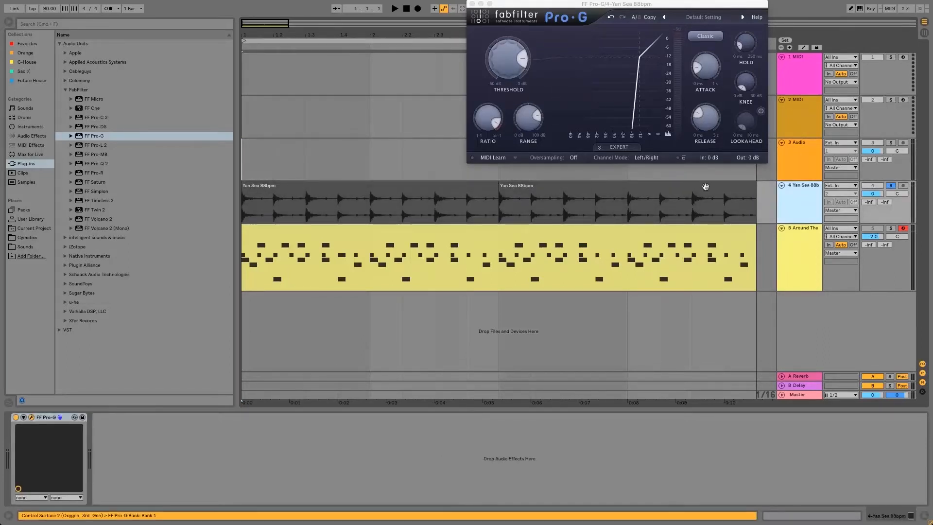
{"action": "mouse_move", "coordinate": [529, 17]}
{"action": "left_mouse_down"}
{"action": "mouse_move", "coordinate": [613, 17]}
{"action": "mouse_move", "coordinate": [547, 17]}
{"action": "left_mouse_up"}
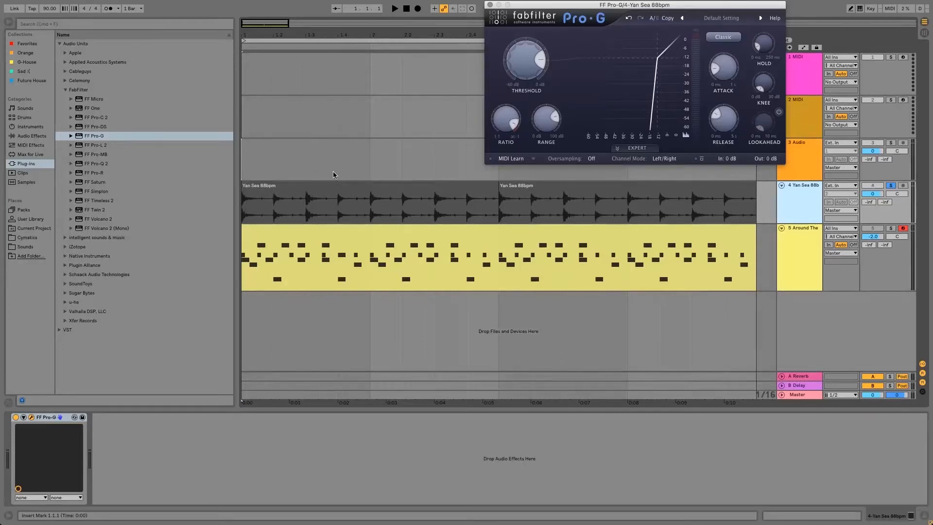
{"action": "mouse_move", "coordinate": [576, 9]}
{"action": "left_mouse_down"}
{"action": "mouse_move", "coordinate": [559, 21]}
{"action": "mouse_move", "coordinate": [575, 7]}
{"action": "left_mouse_up"}
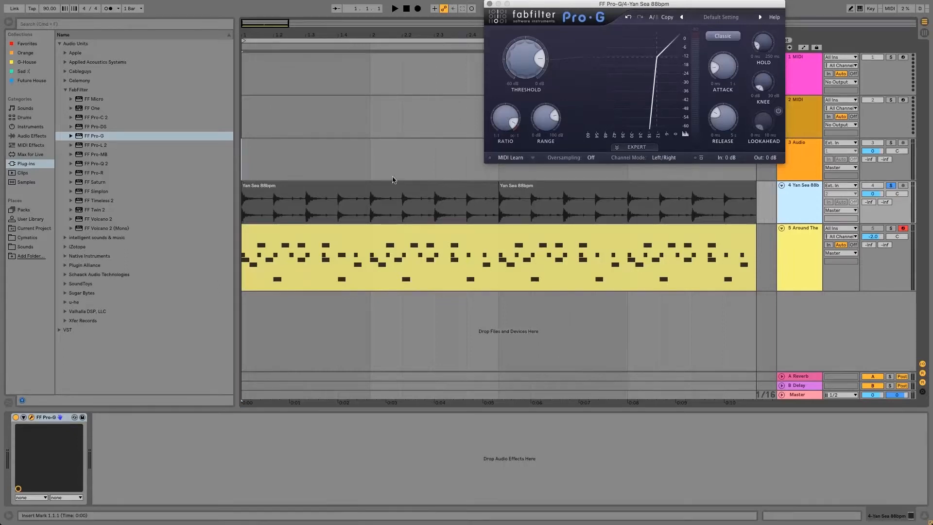
{"action": "left_click", "coordinate": [248, 173]}
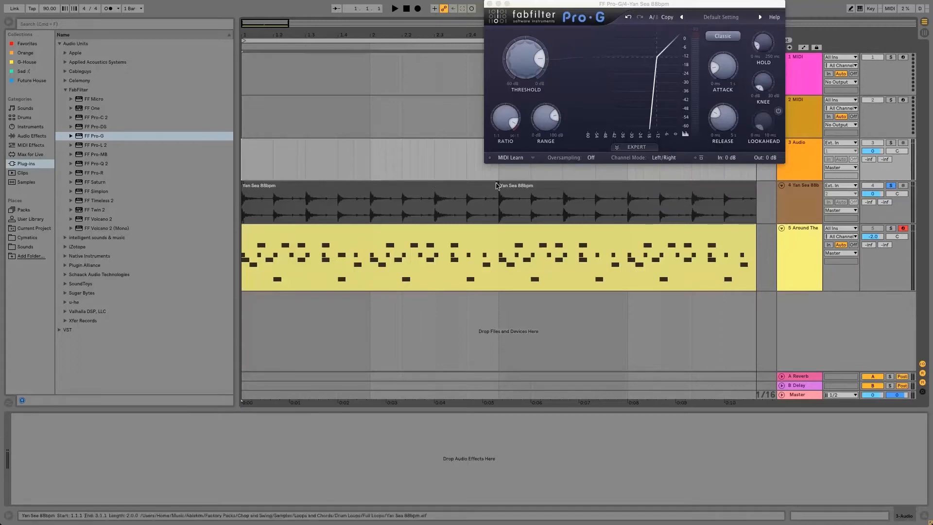
{"action": "left_click", "coordinate": [801, 188]}
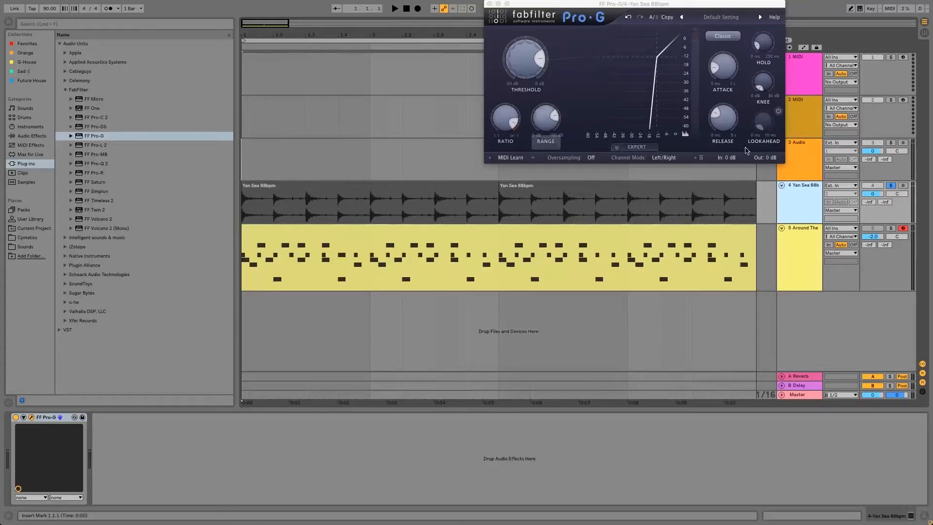
{"action": "mouse_move", "coordinate": [537, 75]}
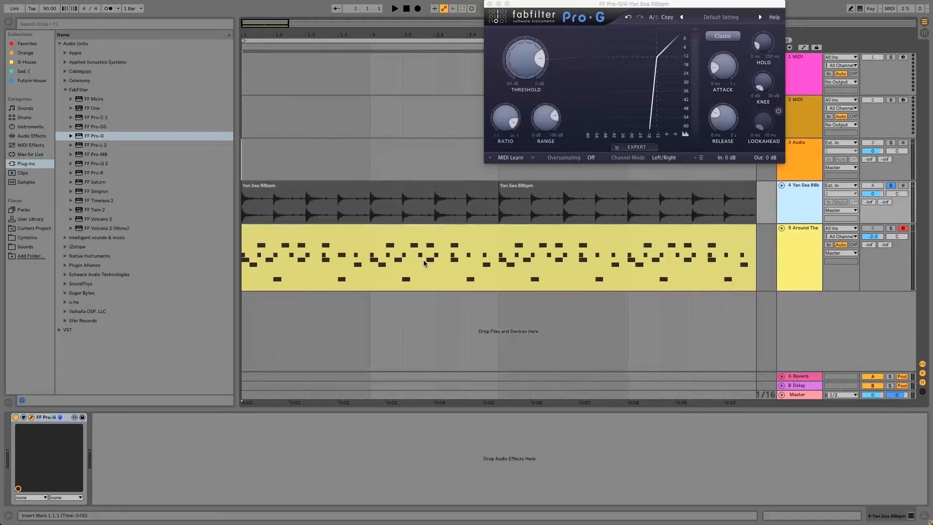
Play the drum loop from the start and lower the gate threshold to near its minimum while auditioning it
{"action": "left_click", "coordinate": [244, 171]}
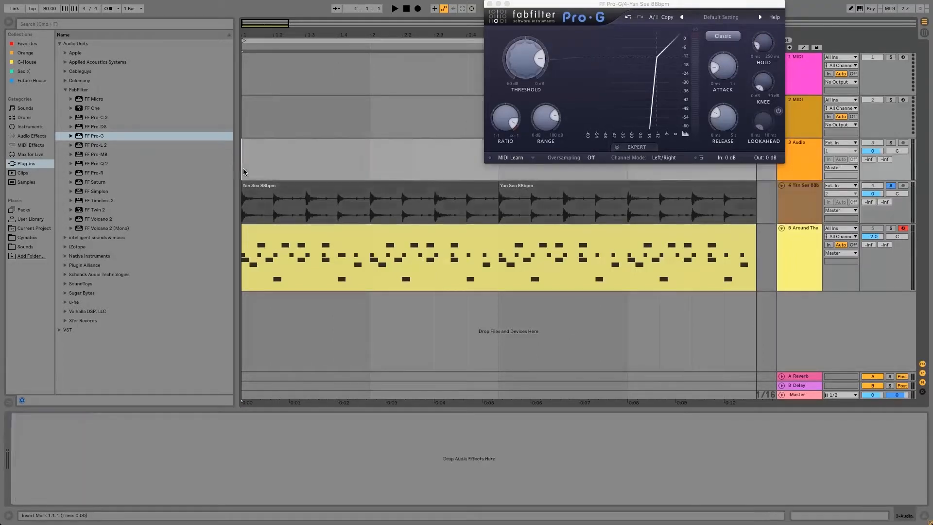
{"action": "key", "text": "space"}
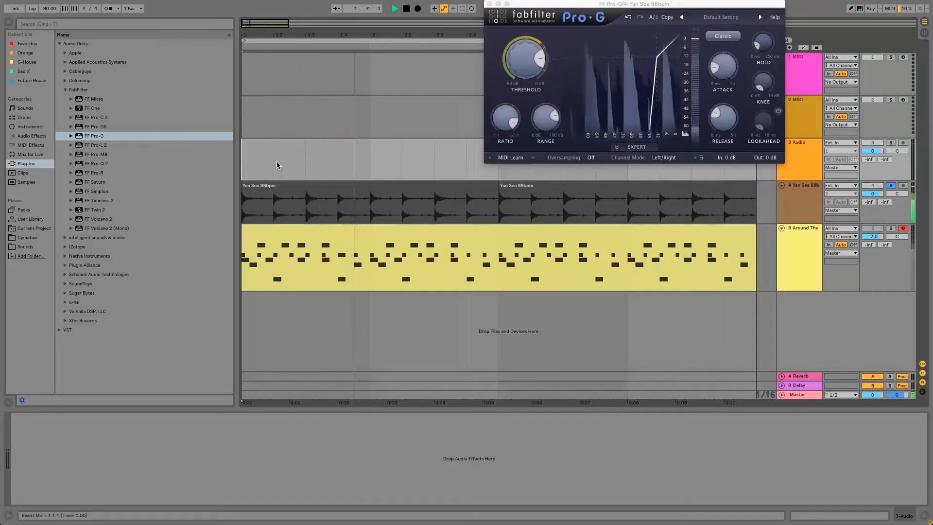
{"action": "left_click_drag", "start_coordinate": [509, 67], "coordinate": [516, 76]}
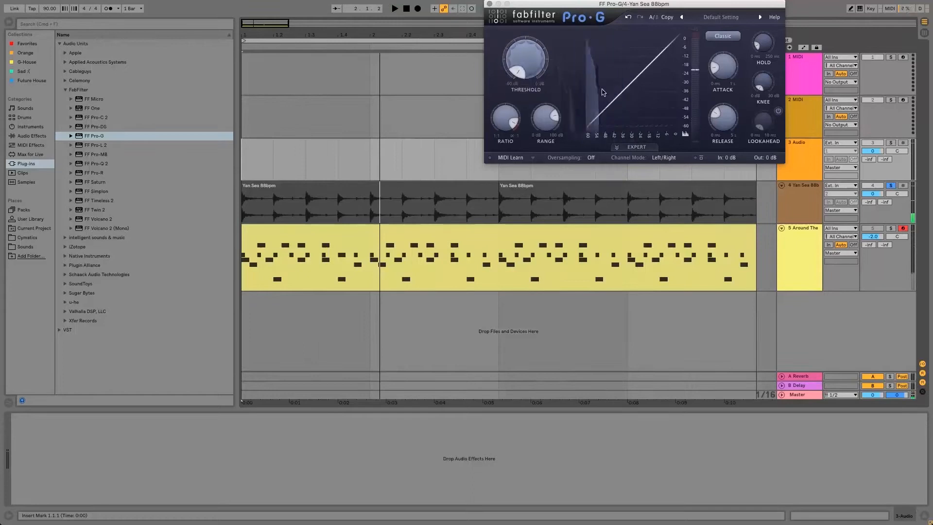
{"action": "key", "text": "space"}
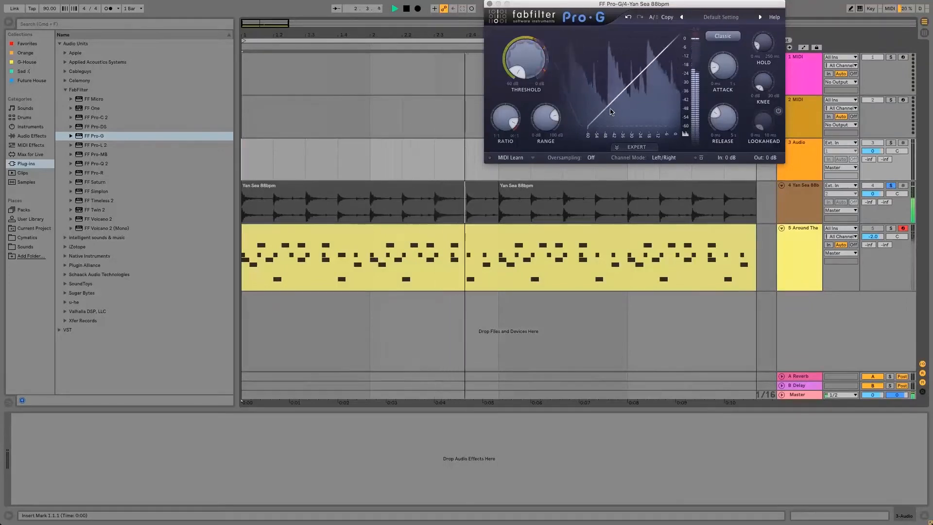
{"action": "key", "text": "space"}
Raise the gate threshold to about -18 dB and audition the drum loop briefly
{"action": "left_click_drag", "start_coordinate": [524, 70], "coordinate": [523, 46]}
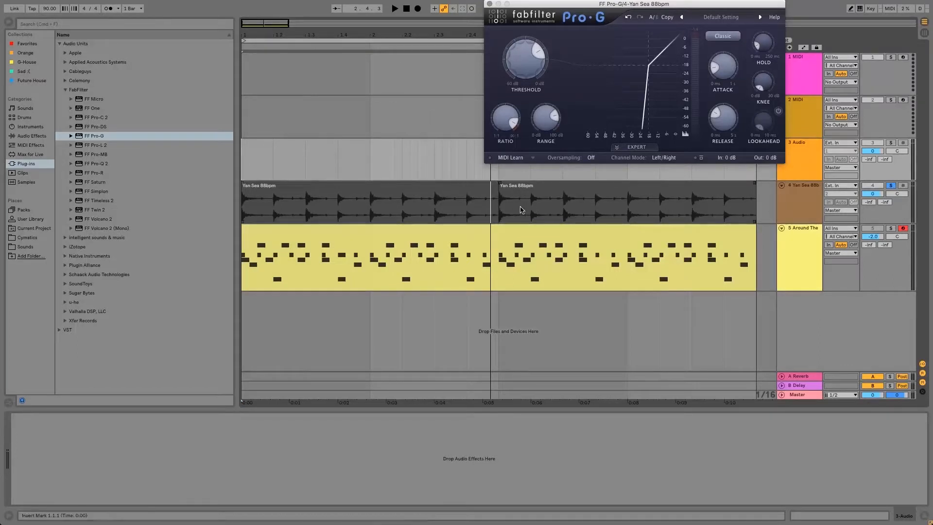
{"action": "key", "text": "space"}
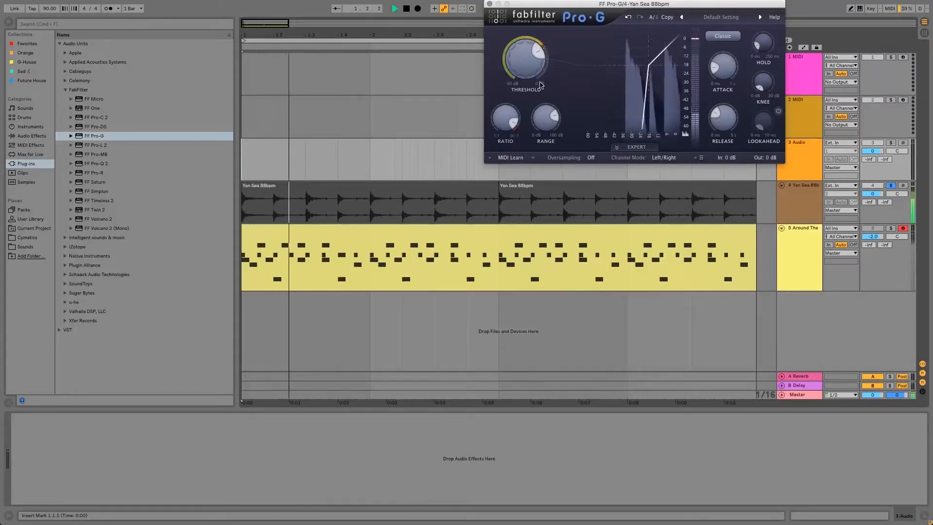
{"action": "key", "text": "space"}
Raise the gate threshold to about -12 dB
{"action": "left_click_drag", "start_coordinate": [530, 74], "coordinate": [529, 59]}
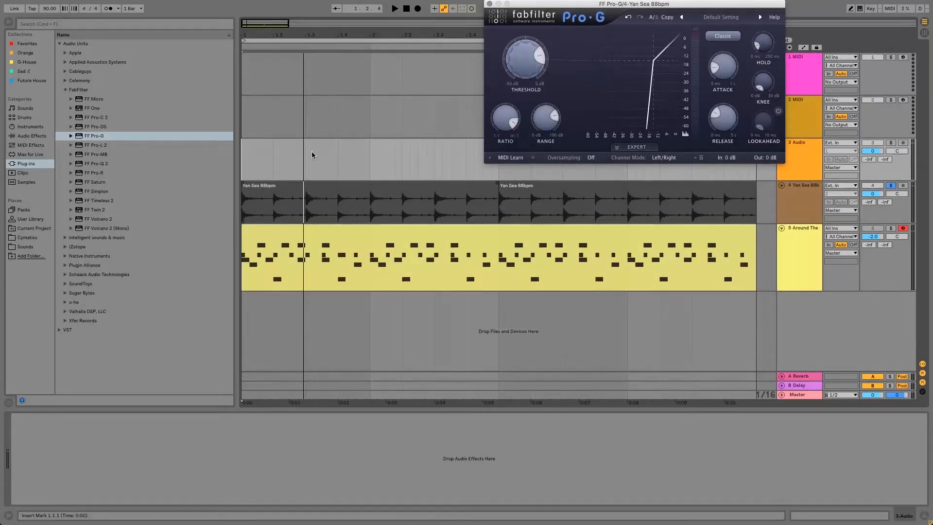
{"action": "scroll", "coordinate": [518, 60], "scroll_direction": "up", "scroll_amount": 2}
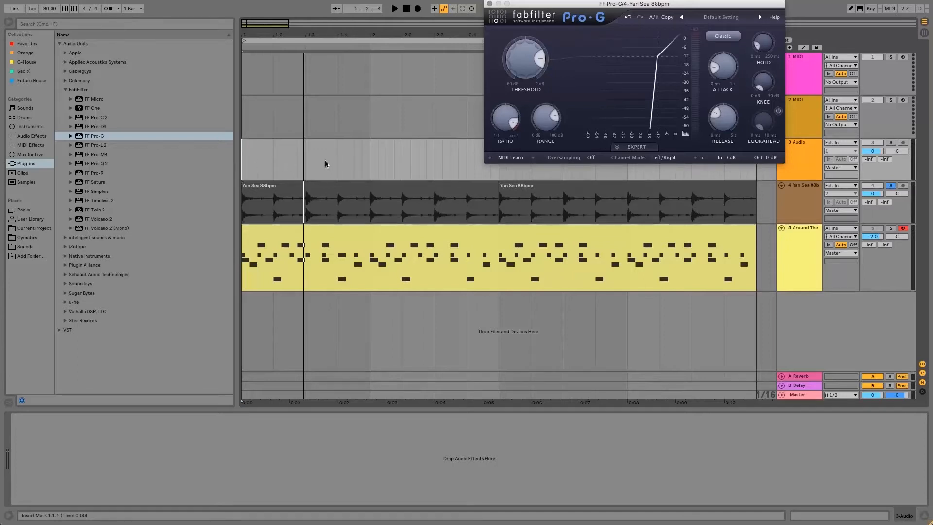
{"action": "mouse_move", "coordinate": [519, 62]}
{"action": "left_click_drag", "start_coordinate": [519, 61], "coordinate": [521, 58]}
{"action": "mouse_move", "coordinate": [525, 49]}
Raise the ratio above 10:1 to make the gate curve nearly vertical
{"action": "mouse_move", "coordinate": [515, 122]}
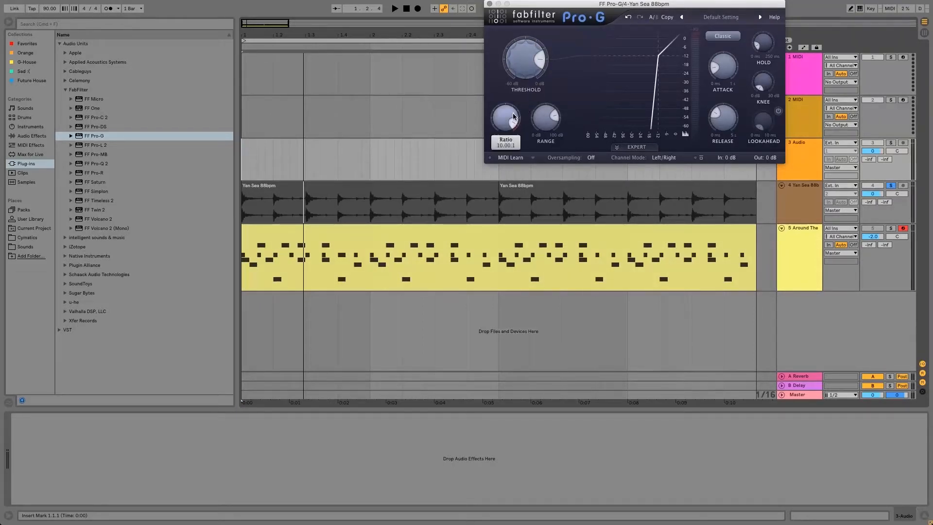
{"action": "left_click_drag", "start_coordinate": [512, 118], "coordinate": [510, 153]}
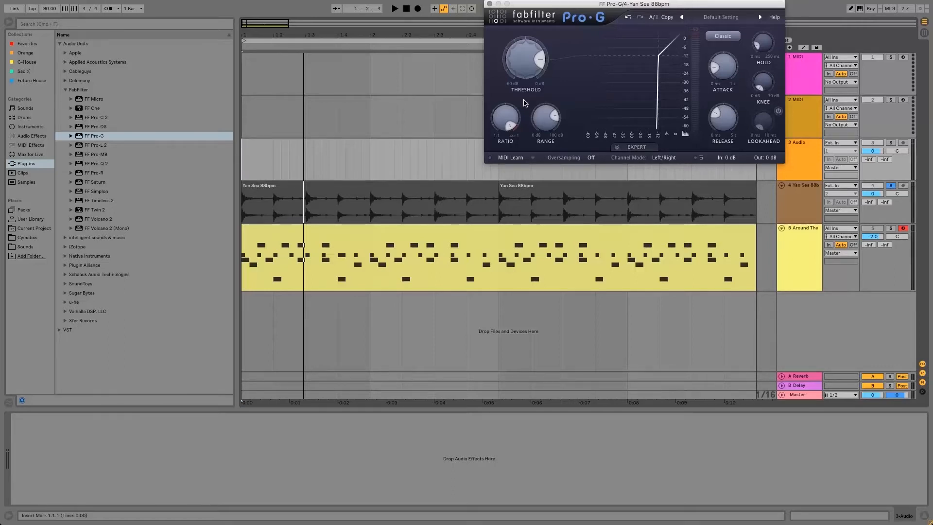
{"action": "mouse_move", "coordinate": [512, 116]}
Play the drum loop while lowering the gate threshold to about -24.65 dB, and stop playback
{"action": "key", "text": "space"}
{"action": "left_click_drag", "start_coordinate": [521, 65], "coordinate": [518, 100]}
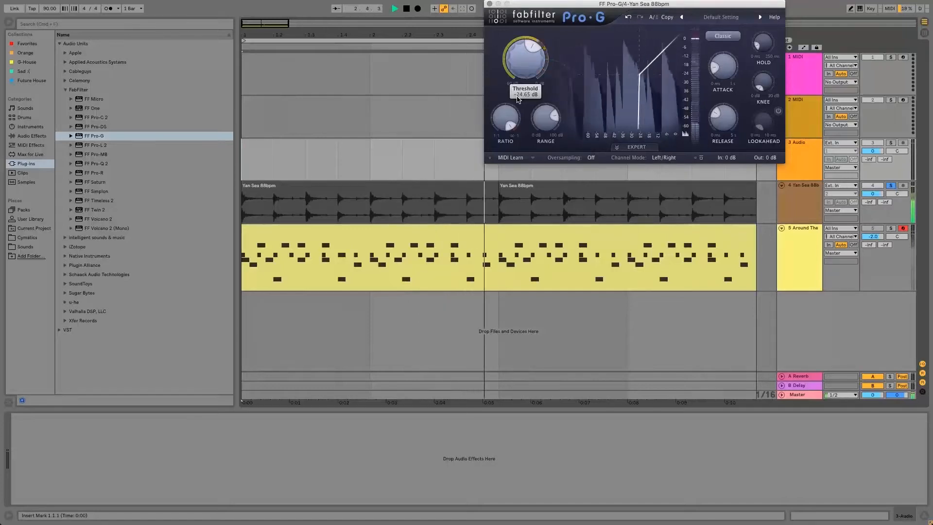
{"action": "mouse_move", "coordinate": [546, 115]}
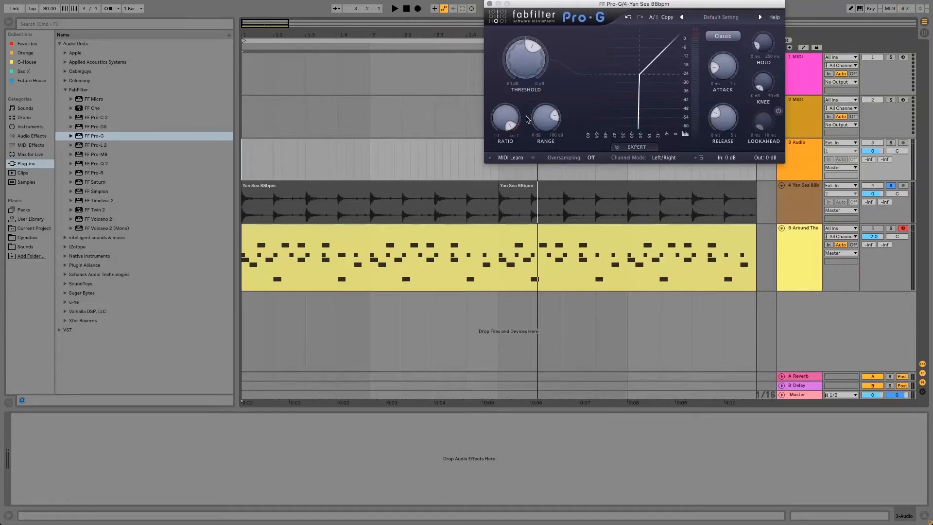
{"action": "mouse_move", "coordinate": [524, 68]}
{"action": "left_click_drag", "start_coordinate": [525, 68], "coordinate": [531, 62]}
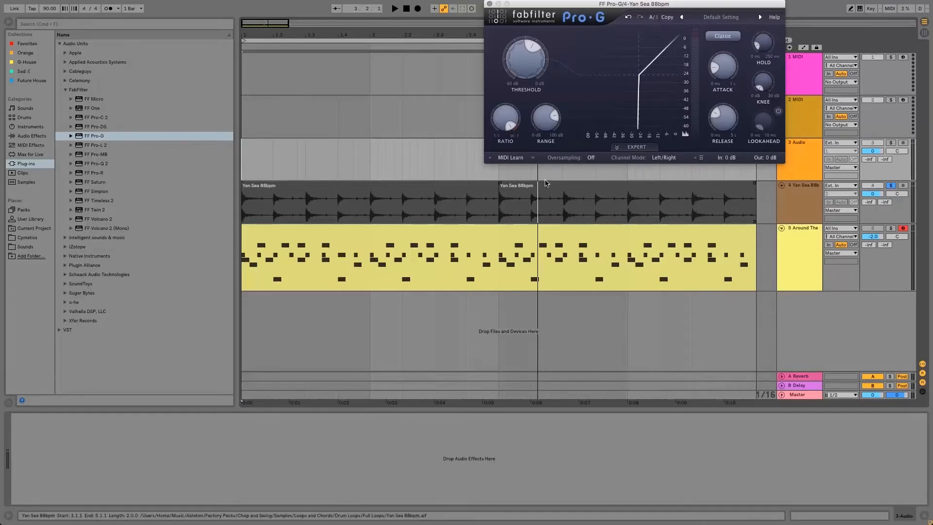
Lower the ratio to a mid setting and raise it partway again to demonstrate the changing slope of the gate curve
{"action": "mouse_move", "coordinate": [513, 129]}
{"action": "left_mouse_down"}
{"action": "mouse_move", "coordinate": [515, 116]}
{"action": "mouse_move", "coordinate": [508, 159]}
{"action": "mouse_move", "coordinate": [521, 127]}
{"action": "mouse_move", "coordinate": [515, 139]}
{"action": "left_mouse_up"}
{"action": "left_click_drag", "start_coordinate": [520, 83], "coordinate": [510, 83]}
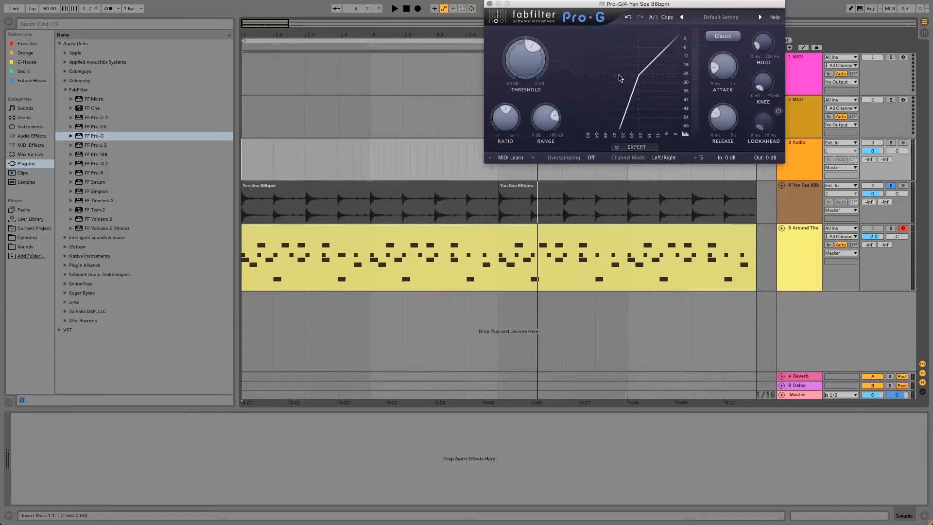
{"action": "left_click_drag", "start_coordinate": [508, 110], "coordinate": [514, 108]}
{"action": "left_click_drag", "start_coordinate": [517, 118], "coordinate": [520, 121]}
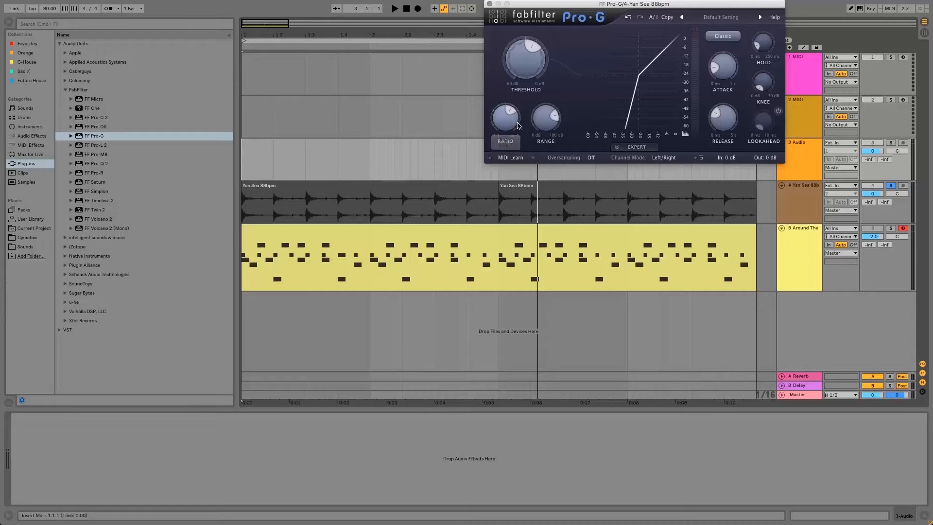
{"action": "left_click_drag", "start_coordinate": [503, 127], "coordinate": [502, 93]}
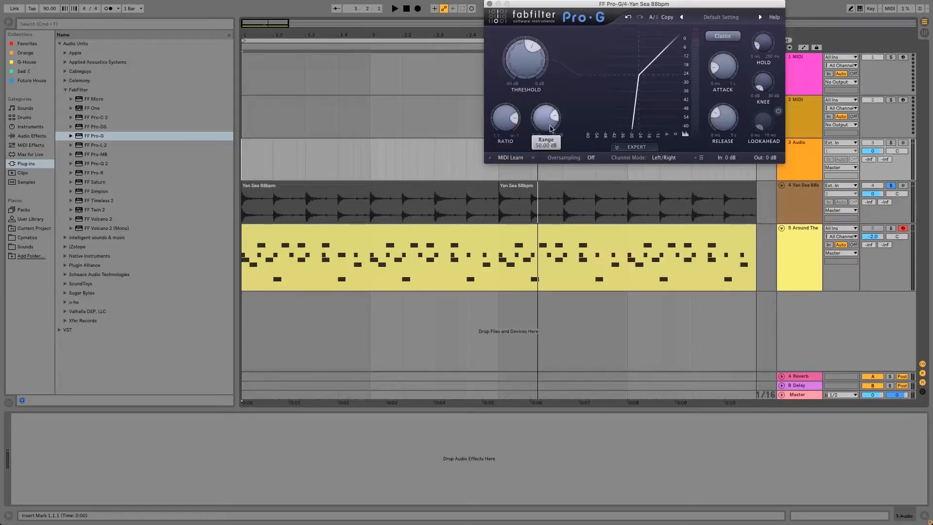
Raise the range to 93.42 dB and move the Pro-G window clear of the transport bar
{"action": "left_click_drag", "start_coordinate": [545, 118], "coordinate": [547, 90]}
{"action": "left_click_drag", "start_coordinate": [550, 4], "coordinate": [474, 46]}
{"action": "mouse_move", "coordinate": [472, 166]}
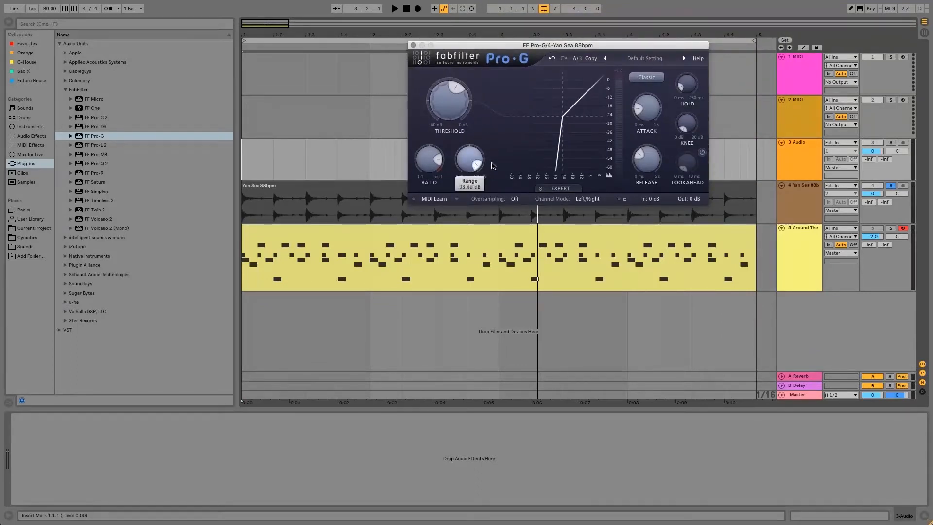
Set the ratio to 100:1 and lower the range to about 10 dB
{"action": "left_click_drag", "start_coordinate": [439, 160], "coordinate": [424, 172]}
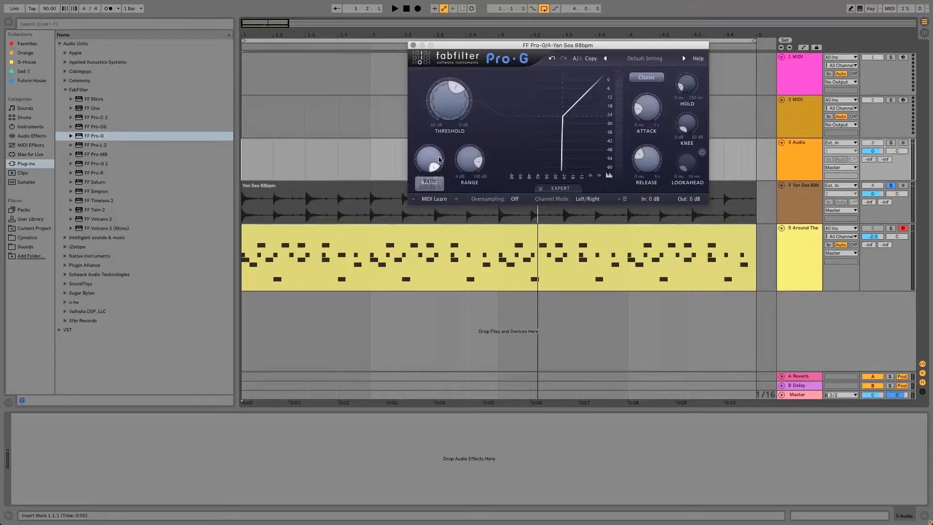
{"action": "mouse_move", "coordinate": [479, 163]}
{"action": "left_mouse_down"}
{"action": "mouse_move", "coordinate": [483, 157]}
{"action": "mouse_move", "coordinate": [468, 145]}
{"action": "mouse_move", "coordinate": [468, 158]}
{"action": "mouse_move", "coordinate": [464, 147]}
{"action": "left_mouse_up"}
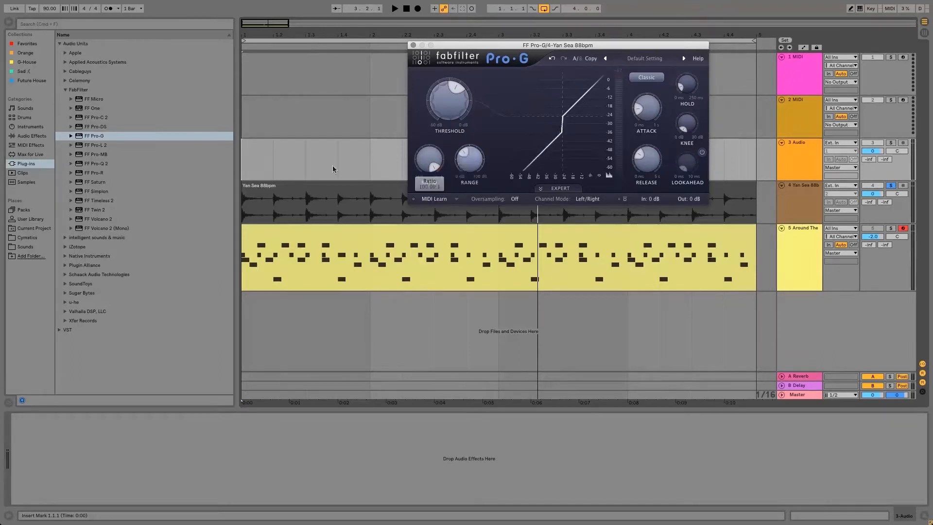
Play the loop from the start while raising the threshold to -11.13 dB and reducing the range to about 2 dB
{"action": "left_click", "coordinate": [246, 169]}
{"action": "key", "text": "space"}
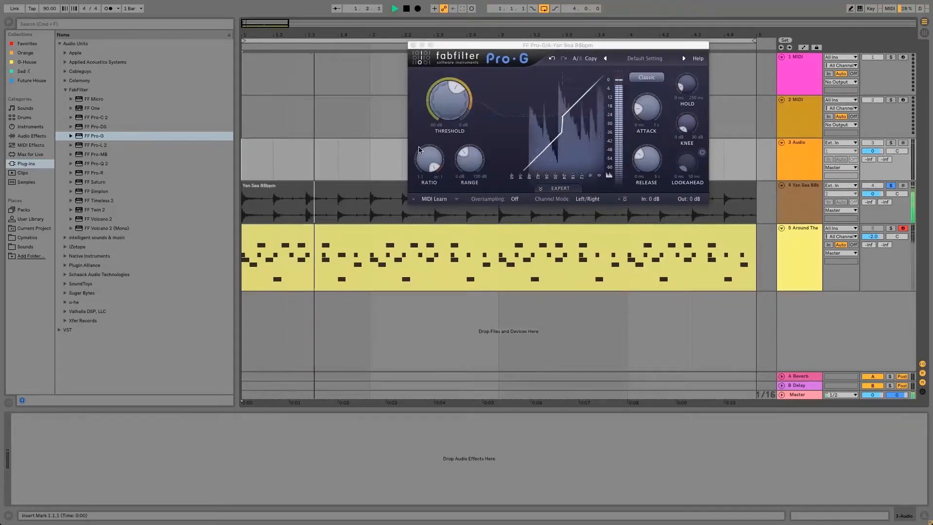
{"action": "mouse_move", "coordinate": [447, 110]}
{"action": "left_mouse_down"}
{"action": "mouse_move", "coordinate": [447, 137]}
{"action": "mouse_move", "coordinate": [450, 95]}
{"action": "left_mouse_up"}
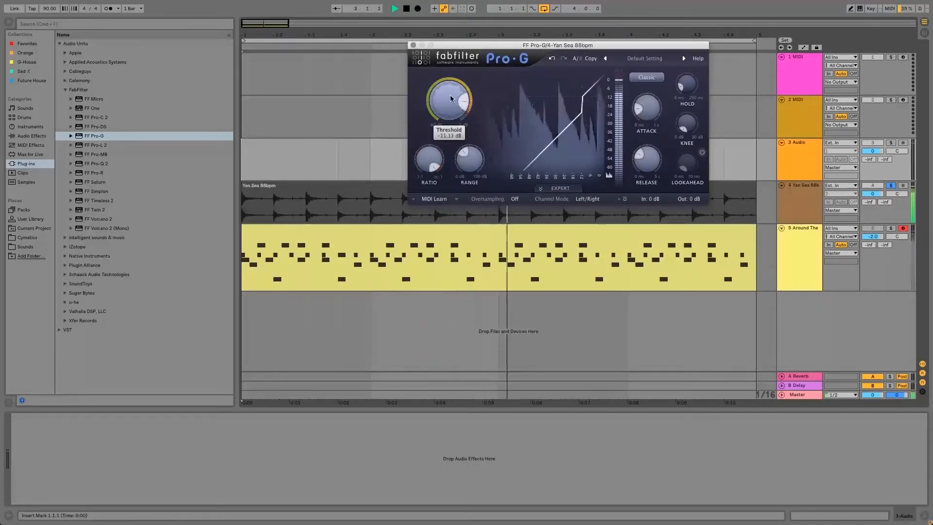
{"action": "left_click_drag", "start_coordinate": [474, 157], "coordinate": [472, 171]}
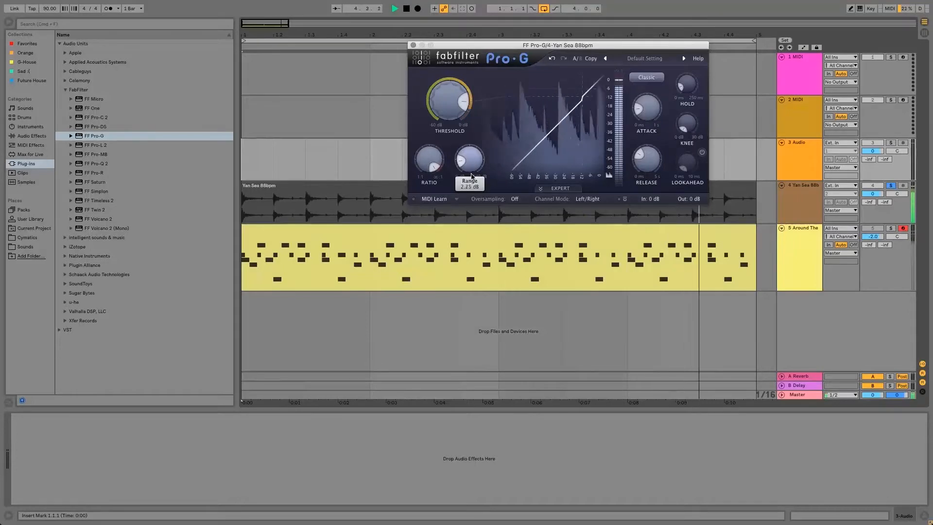
{"action": "left_click_drag", "start_coordinate": [475, 155], "coordinate": [476, 162]}
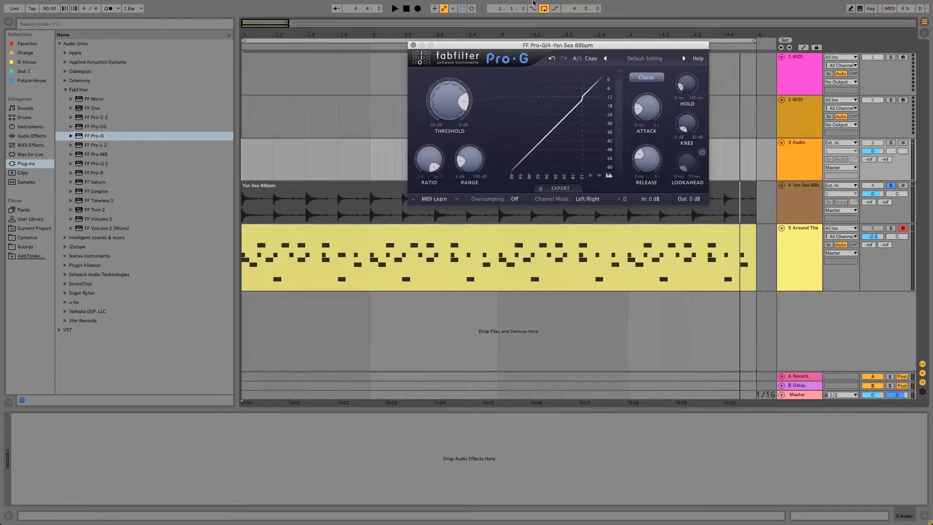
Raise the range to about 50 dB and lower the ratio from its maximum to a slightly sloped gate curve
{"action": "left_click_drag", "start_coordinate": [469, 161], "coordinate": [498, 99]}
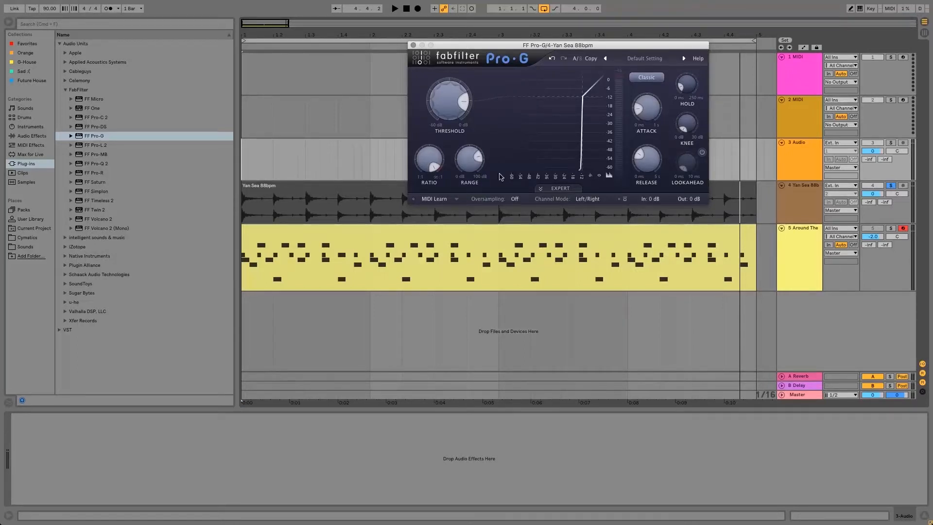
{"action": "left_click_drag", "start_coordinate": [442, 166], "coordinate": [442, 181]}
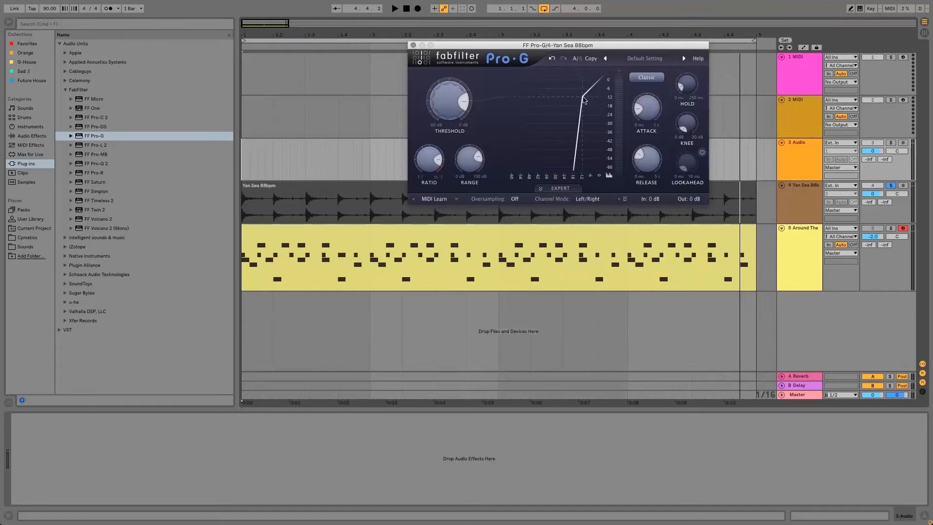
{"action": "left_click_drag", "start_coordinate": [442, 164], "coordinate": [444, 163]}
Nudge the gate threshold up to about -10 dB
{"action": "mouse_move", "coordinate": [447, 108]}
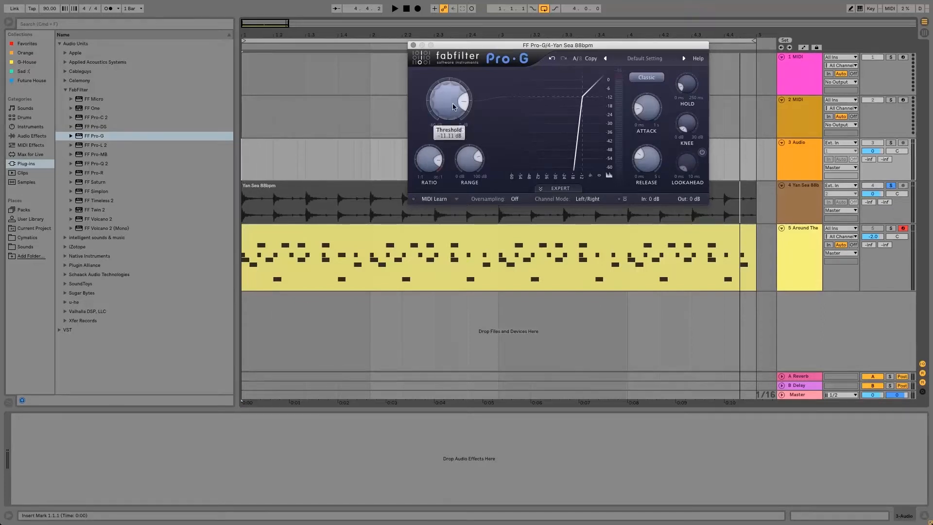
{"action": "left_click_drag", "start_coordinate": [448, 108], "coordinate": [447, 104]}
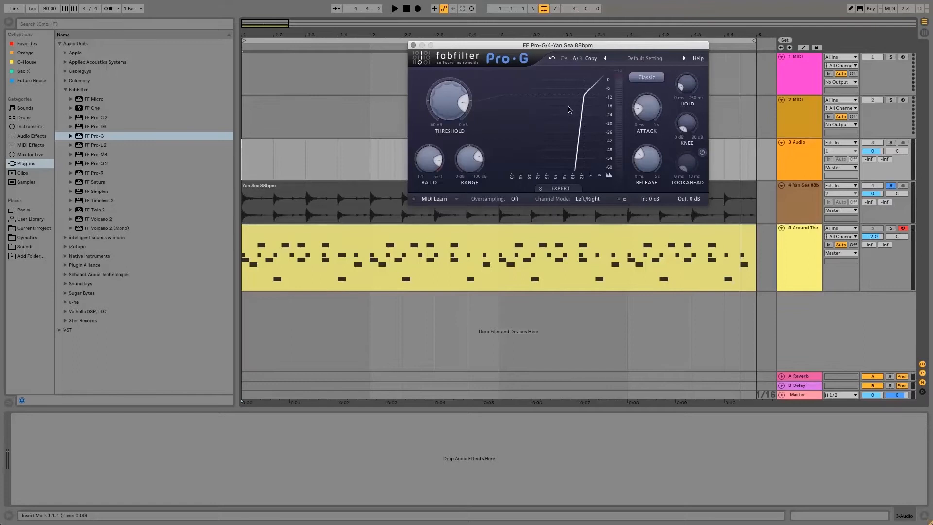
Play the drum loop from the start while nudging the gate threshold up slightly
{"action": "mouse_move", "coordinate": [456, 108]}
{"action": "key", "text": "space"}
{"action": "left_click_drag", "start_coordinate": [457, 110], "coordinate": [460, 103]}
{"action": "key", "text": "space"}
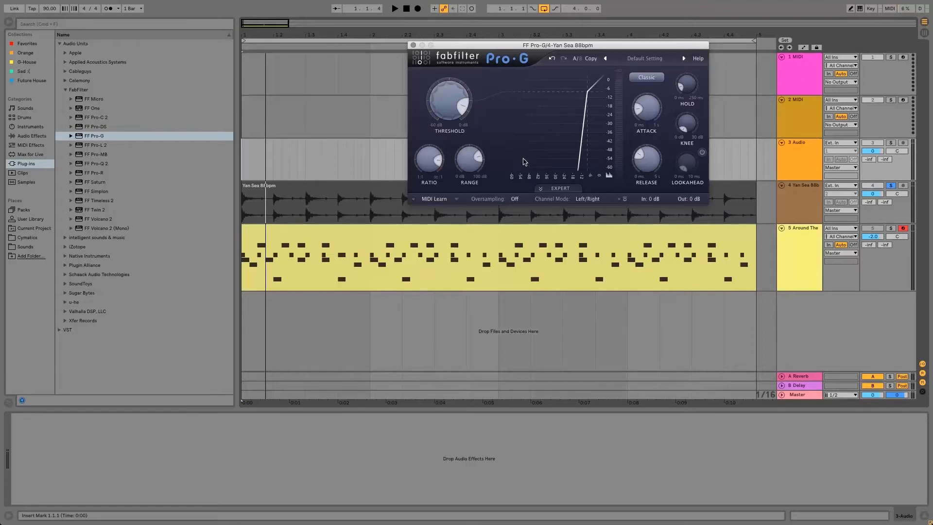
Raise the ratio slightly, shorten the release to 0 ms and play the loop with these settings
{"action": "left_click_drag", "start_coordinate": [512, 49], "coordinate": [482, 56]}
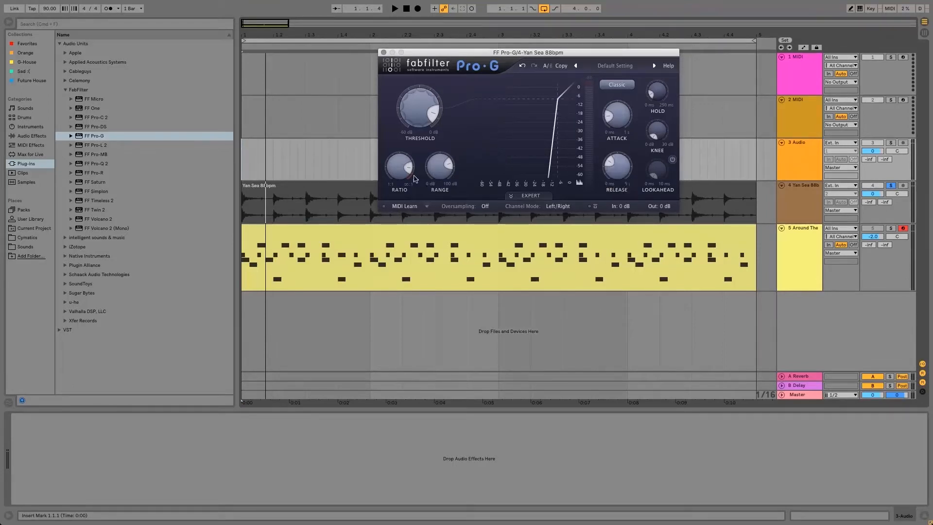
{"action": "mouse_move", "coordinate": [407, 172]}
{"action": "scroll", "coordinate": [407, 172], "scroll_direction": "up", "scroll_amount": 5}
{"action": "mouse_move", "coordinate": [622, 166]}
{"action": "left_click_drag", "start_coordinate": [617, 166], "coordinate": [613, 238]}
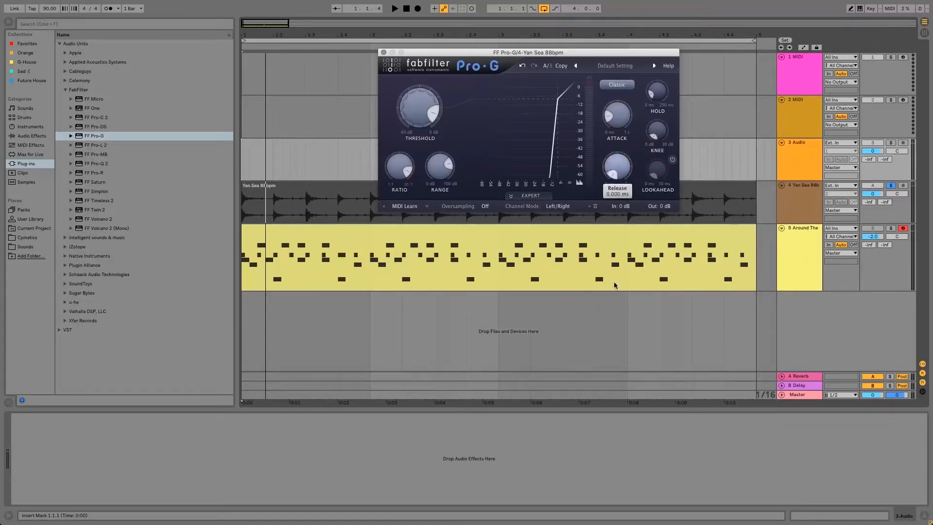
{"action": "key", "text": "space"}
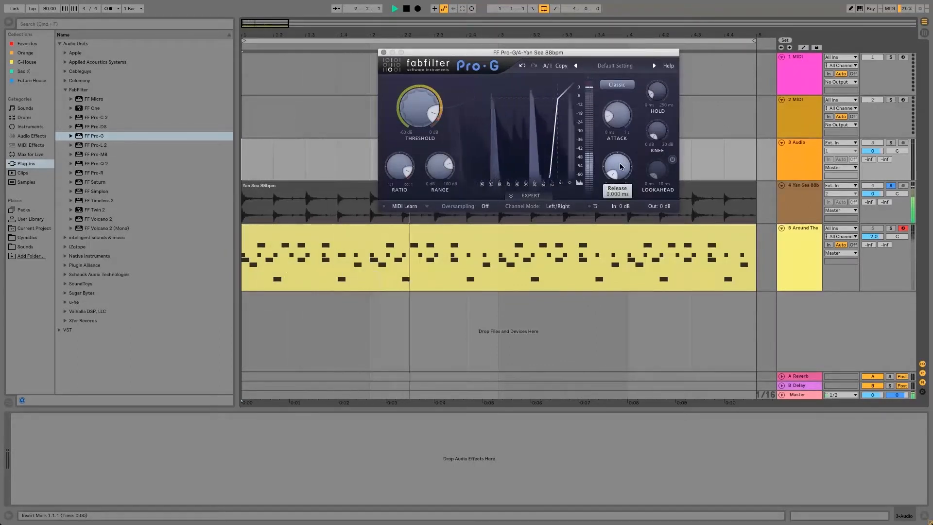
{"action": "key", "text": "space"}
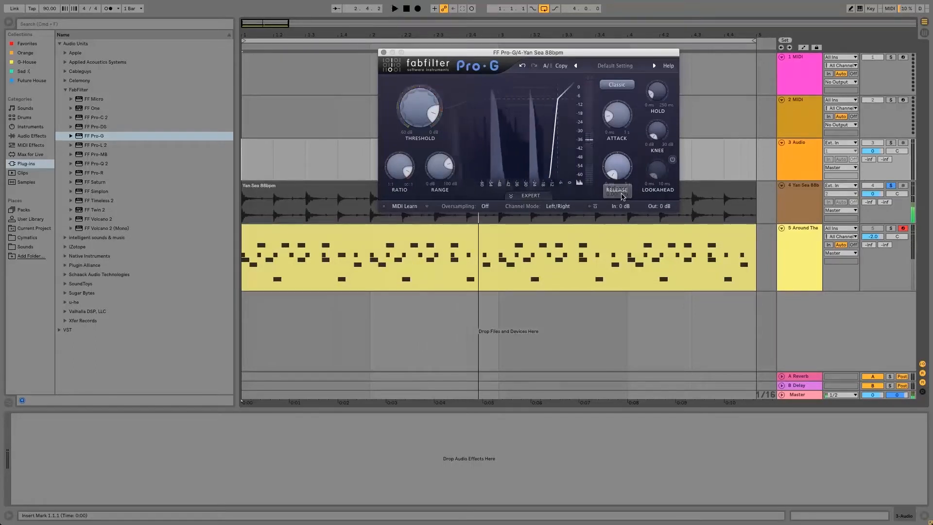
{"action": "mouse_move", "coordinate": [617, 164]}
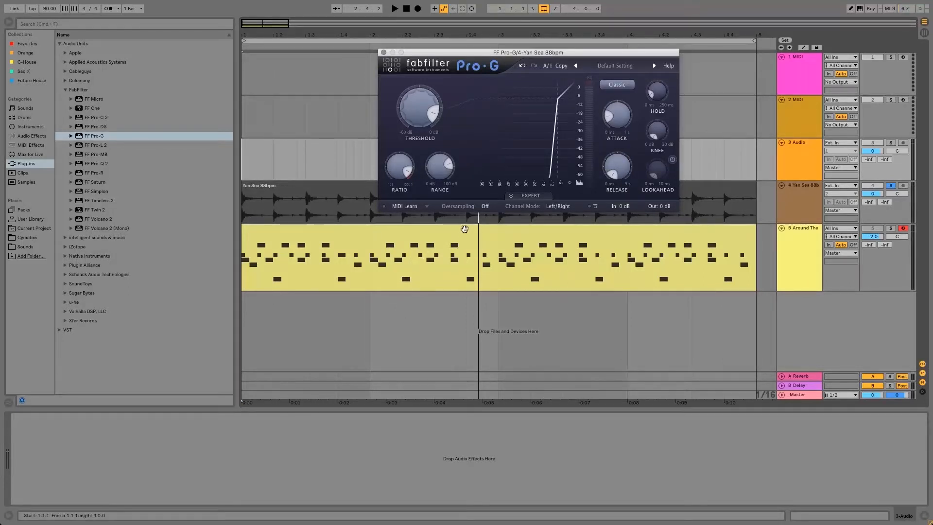
Set the hold time to 30.45 ms while keeping the release at its minimum
{"action": "left_click_drag", "start_coordinate": [480, 52], "coordinate": [471, 39]}
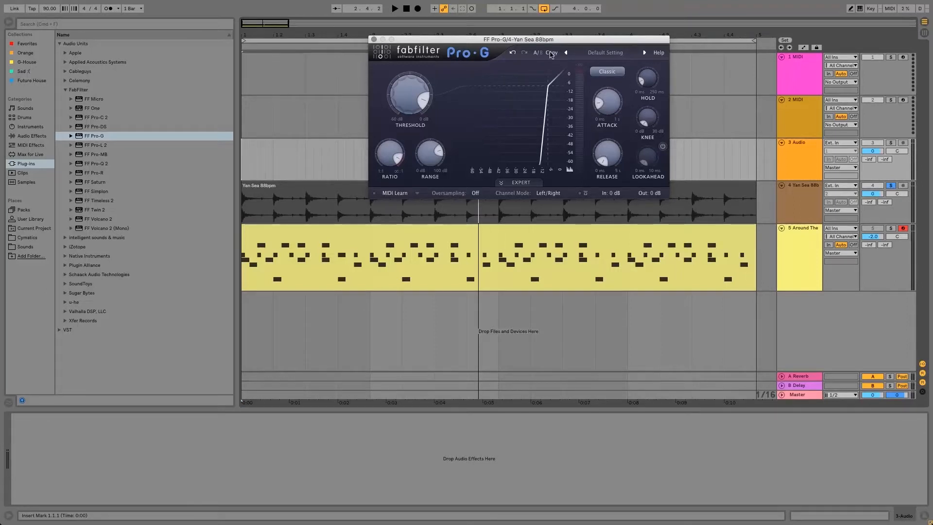
{"action": "mouse_move", "coordinate": [651, 74]}
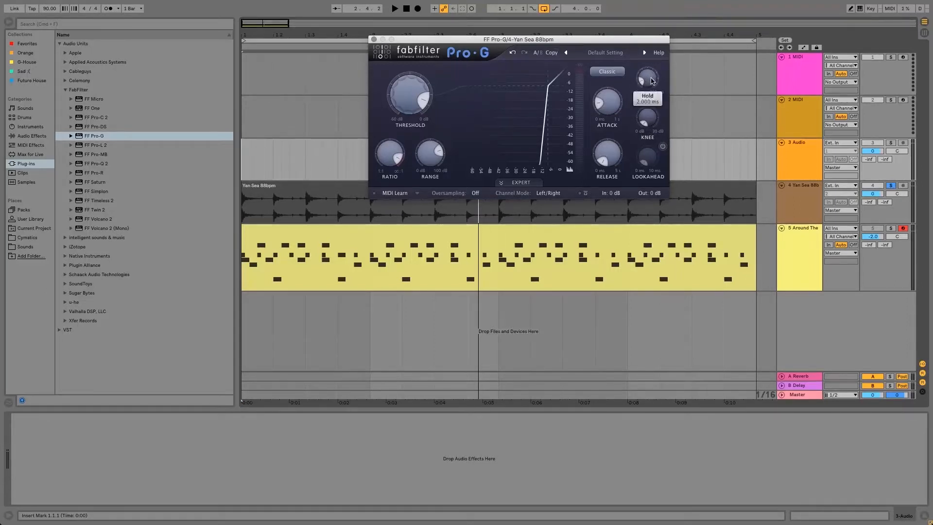
{"action": "left_click_drag", "start_coordinate": [644, 80], "coordinate": [652, 51]}
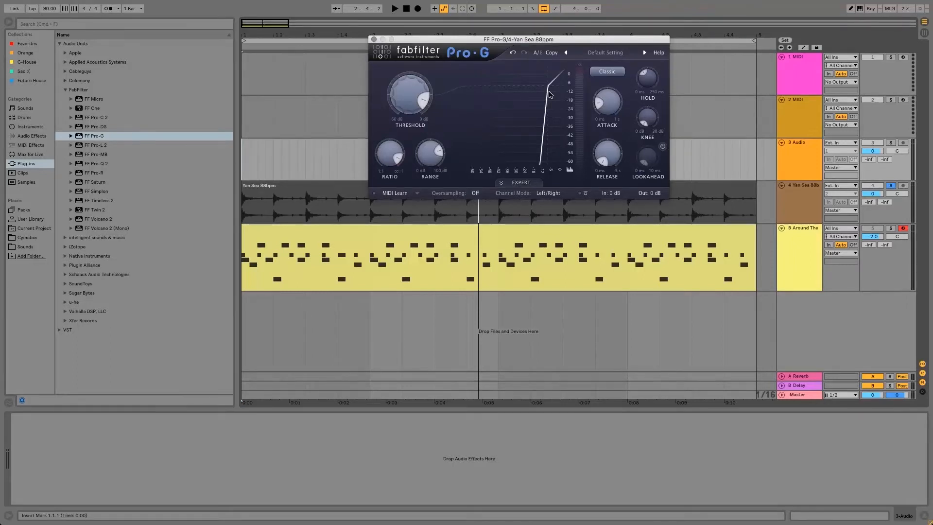
{"action": "left_click_drag", "start_coordinate": [607, 154], "coordinate": [606, 147]}
{"action": "mouse_move", "coordinate": [651, 80]}
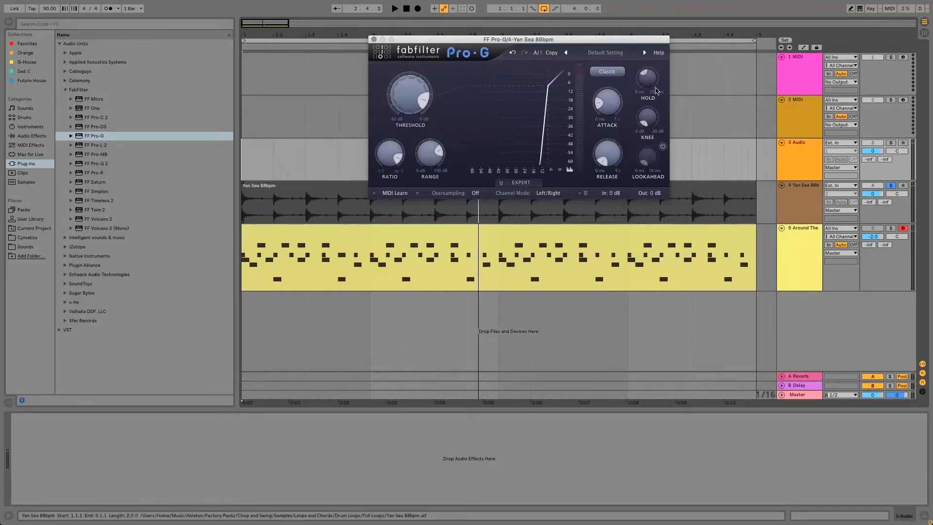
{"action": "left_click_drag", "start_coordinate": [650, 76], "coordinate": [650, 78]}
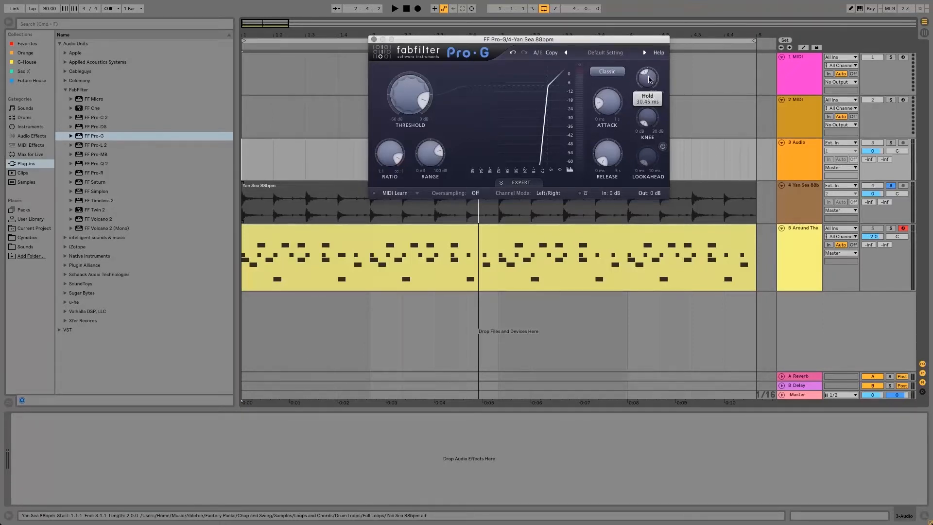
{"action": "mouse_move", "coordinate": [615, 158]}
{"action": "left_mouse_down"}
{"action": "mouse_move", "coordinate": [617, 104]}
{"action": "mouse_move", "coordinate": [607, 173]}
{"action": "left_mouse_up"}
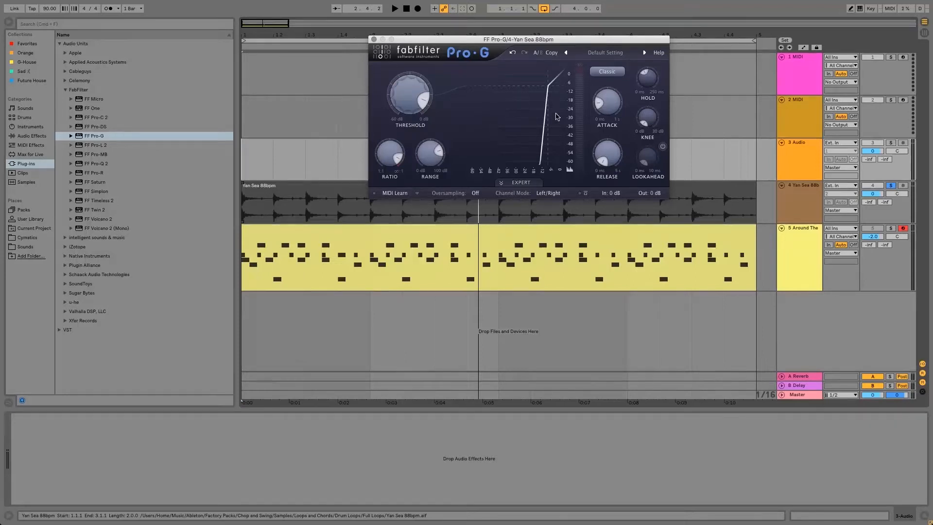
Play the loop while raising the hold time to about 66 ms
{"action": "key", "text": "space"}
{"action": "mouse_move", "coordinate": [642, 110]}
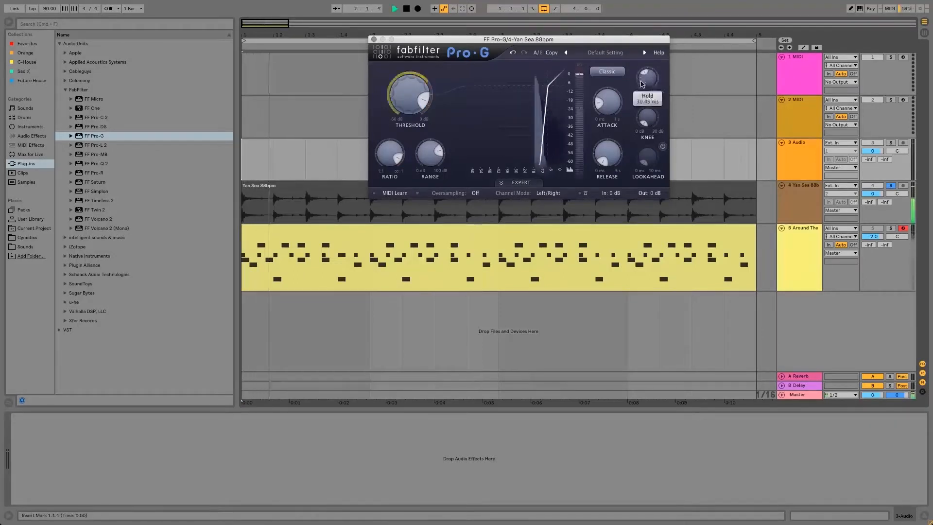
{"action": "left_click_drag", "start_coordinate": [642, 111], "coordinate": [647, 29]}
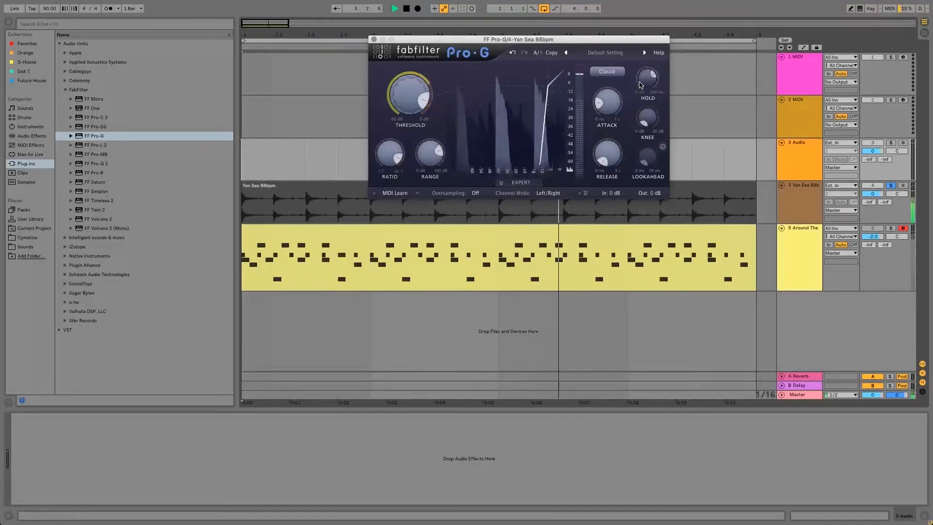
{"action": "left_click_drag", "start_coordinate": [642, 82], "coordinate": [636, 115]}
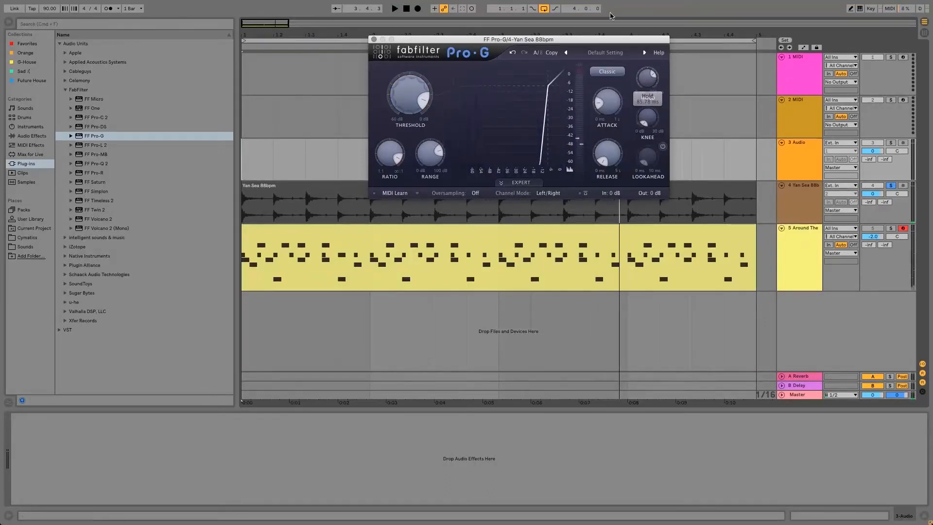
Play the loop while lengthening the release to about 737 ms
{"action": "mouse_move", "coordinate": [607, 152]}
{"action": "key", "text": "space"}
{"action": "left_click_drag", "start_coordinate": [606, 147], "coordinate": [623, 51]}
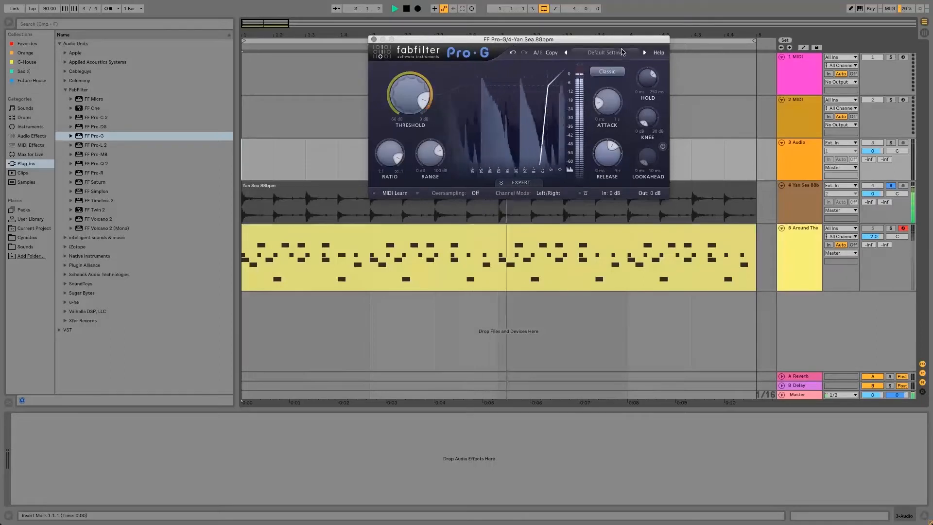
{"action": "mouse_move", "coordinate": [607, 103]}
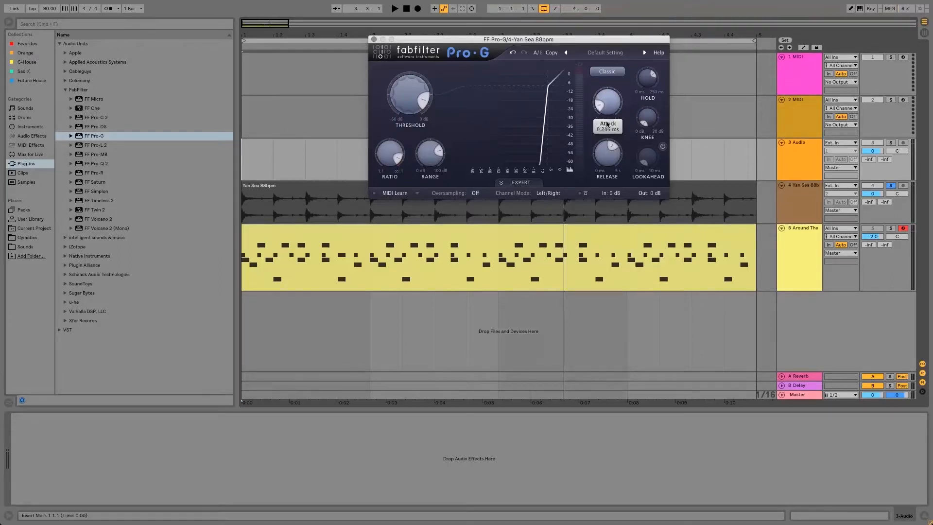
Play the loop while shortening the attack to 0 ms and listen to the gated drums
{"action": "key", "text": "space"}
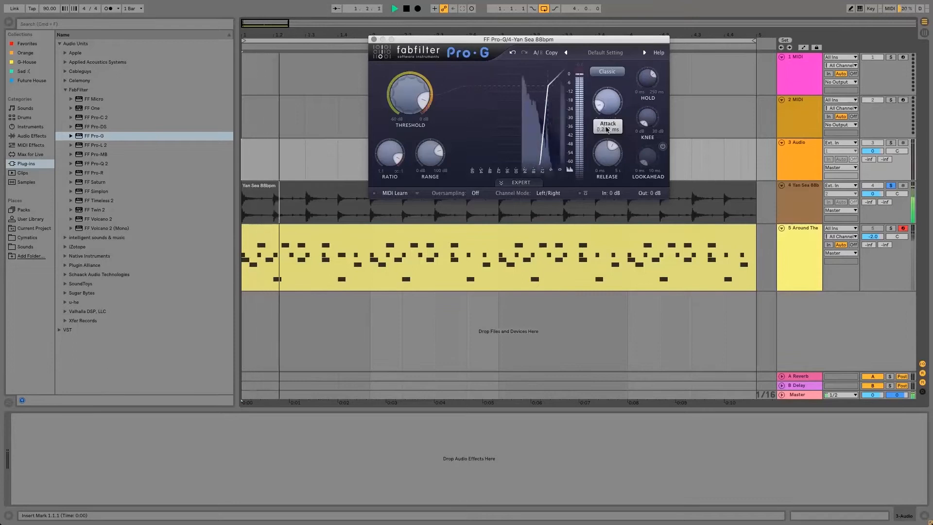
{"action": "mouse_move", "coordinate": [607, 134]}
{"action": "left_mouse_down"}
{"action": "mouse_move", "coordinate": [615, 64]}
{"action": "mouse_move", "coordinate": [611, 120]}
{"action": "left_mouse_up"}
{"action": "key", "text": "space"}
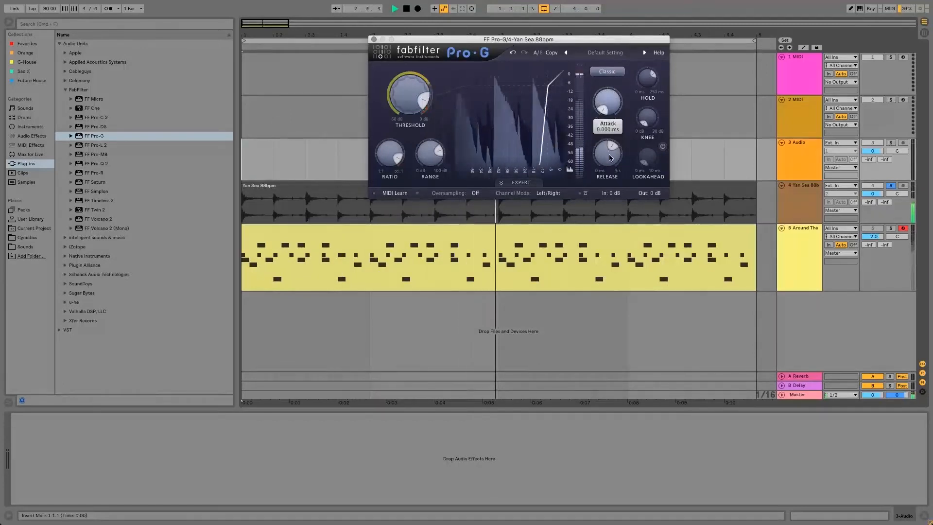
{"action": "mouse_move", "coordinate": [610, 158]}
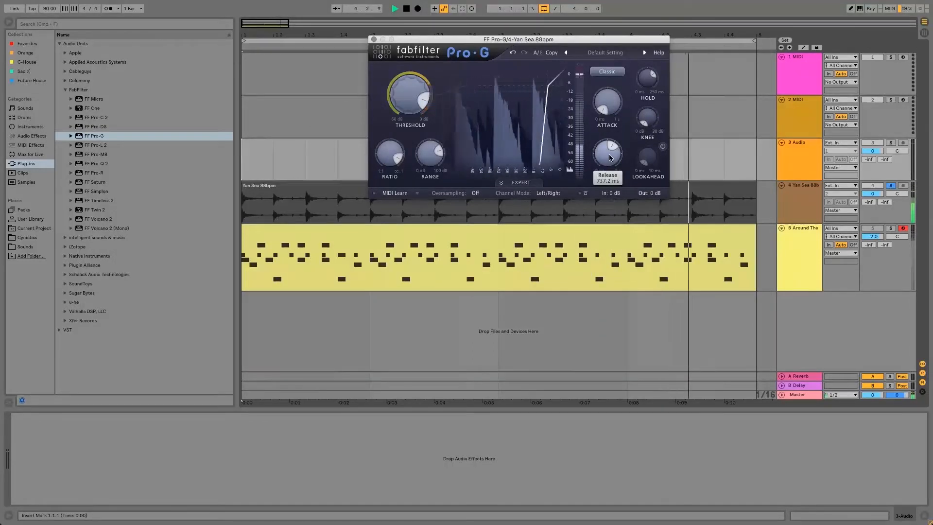
{"action": "key", "text": "space"}
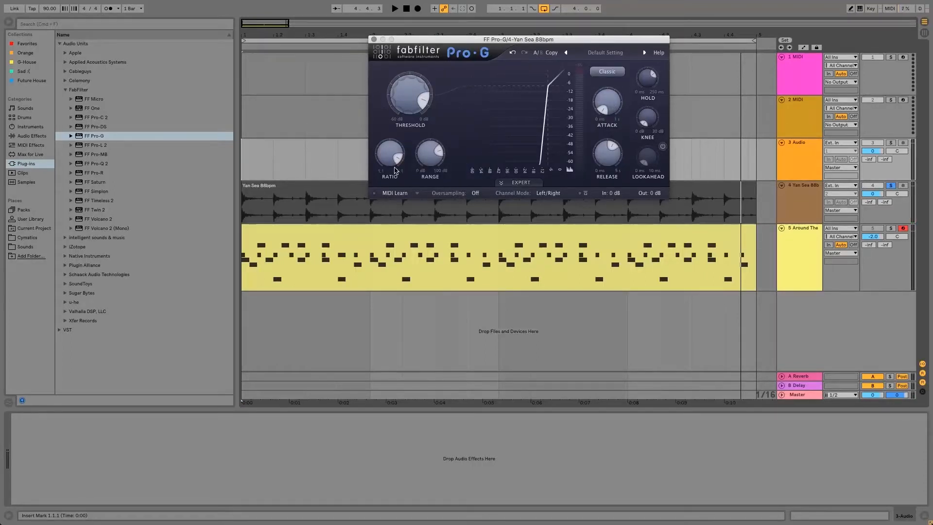
Enable the lookahead and set it to about 0.20 ms during playback of the loop
{"action": "left_click", "coordinate": [663, 147]}
{"action": "mouse_move", "coordinate": [645, 154]}
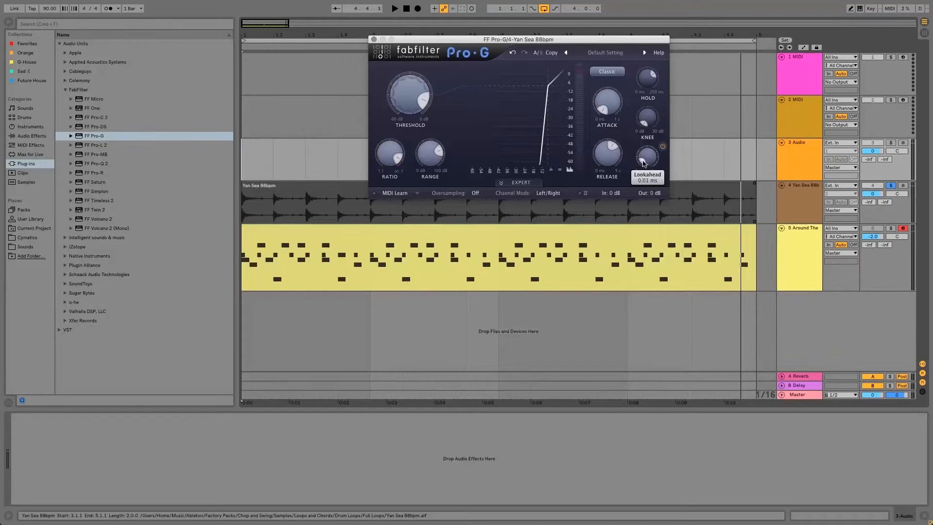
{"action": "key", "text": "space"}
{"action": "left_click_drag", "start_coordinate": [645, 161], "coordinate": [646, 160]}
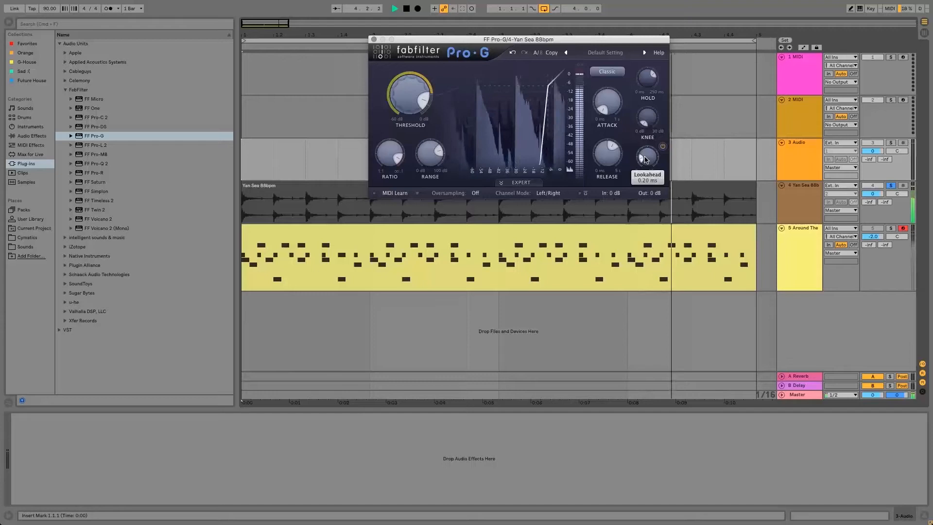
{"action": "key", "text": "space"}
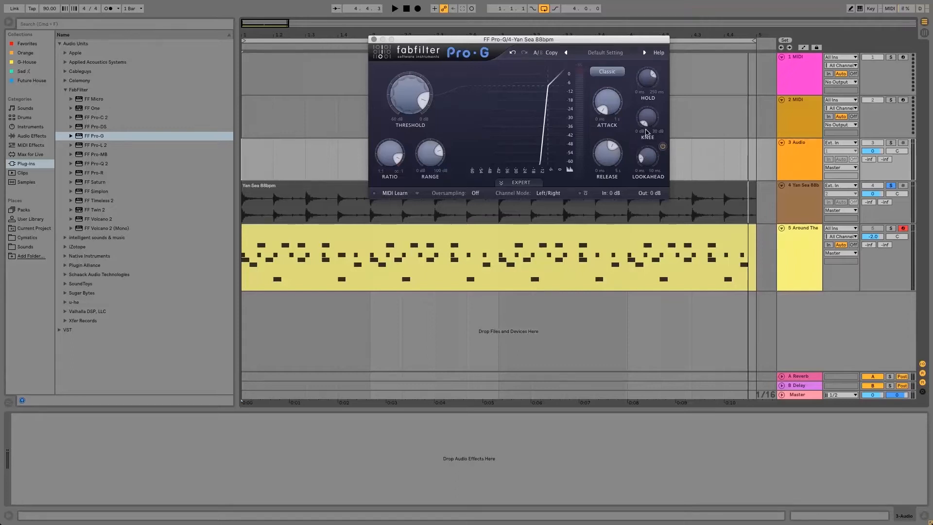
Soften the gate's knee to about 12.5 dB and audition the loop
{"action": "mouse_move", "coordinate": [647, 126]}
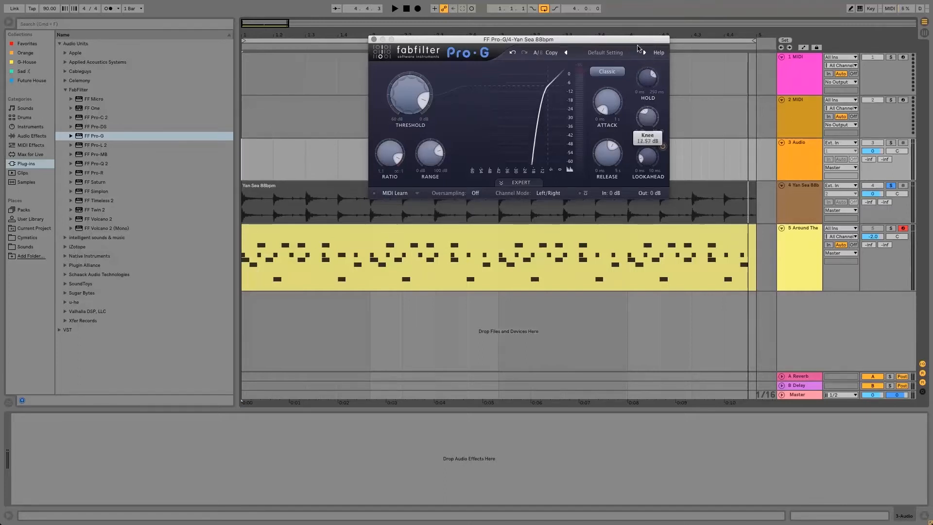
{"action": "left_click_drag", "start_coordinate": [635, 77], "coordinate": [636, 52]}
{"action": "key", "text": "space"}
{"action": "left_click_drag", "start_coordinate": [635, 90], "coordinate": [628, 119]}
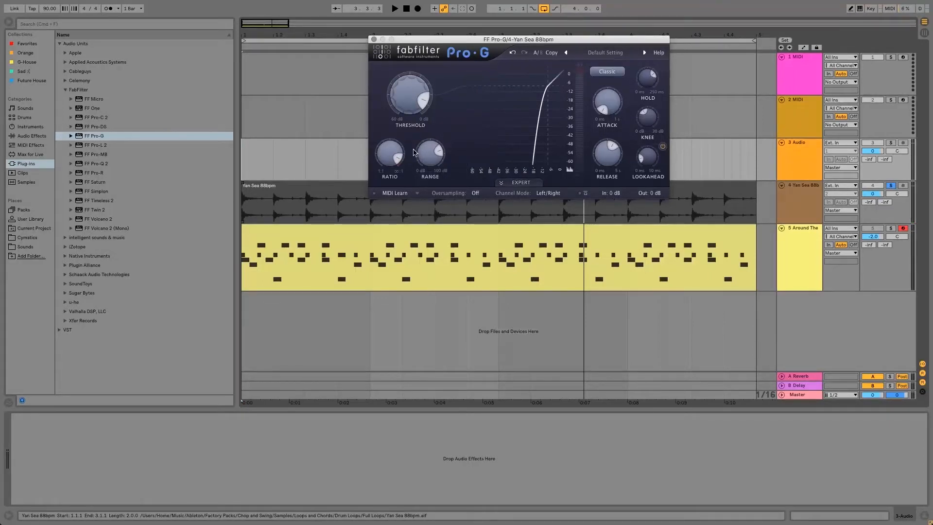
Play the loop while lowering the ratio to about 3.90:1
{"action": "mouse_move", "coordinate": [397, 154]}
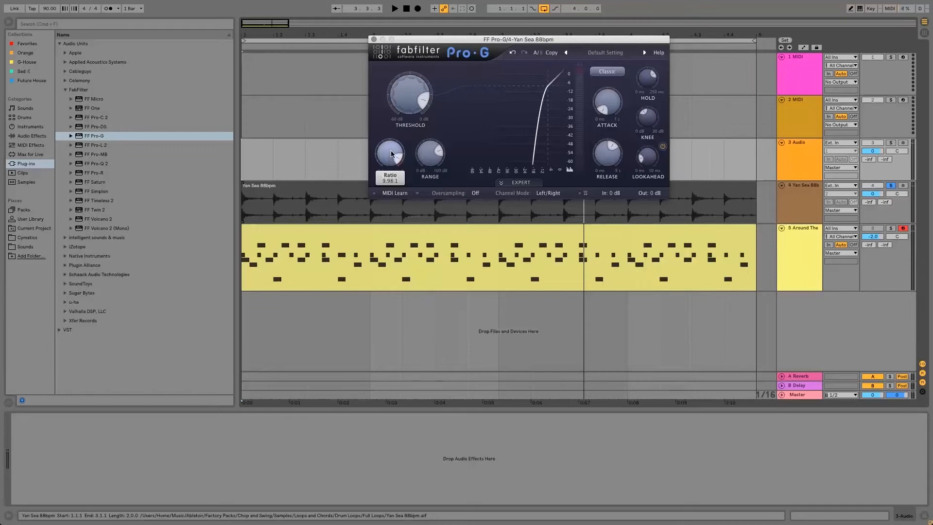
{"action": "key", "text": "space"}
{"action": "left_click_drag", "start_coordinate": [389, 179], "coordinate": [387, 272]}
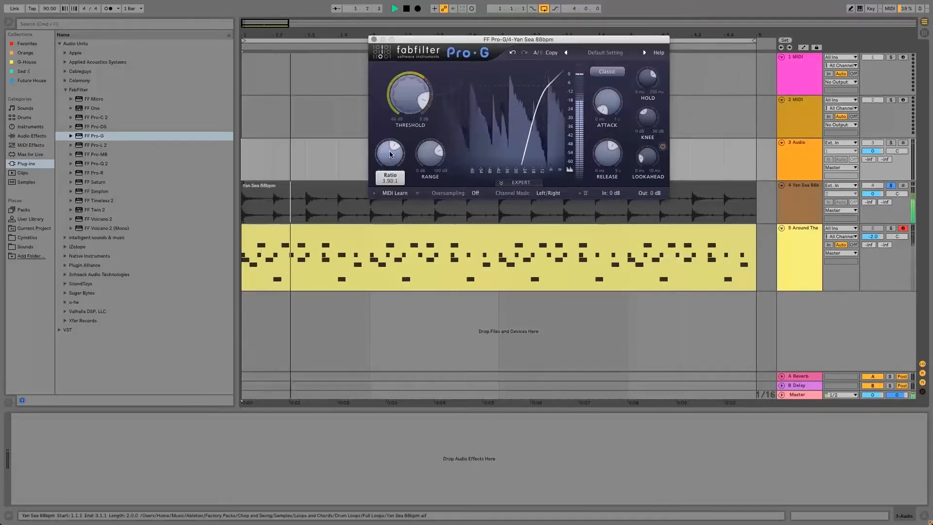
{"action": "key", "text": "space"}
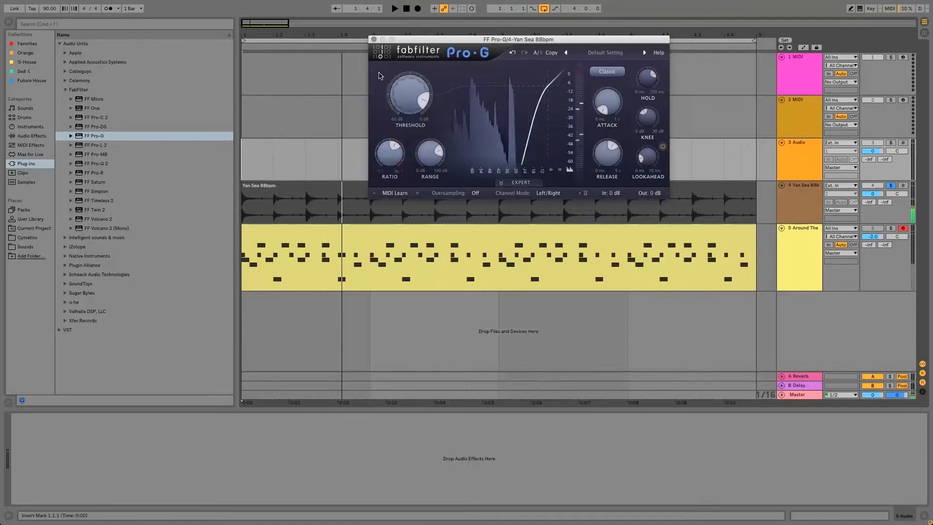
{"action": "mouse_move", "coordinate": [393, 94]}
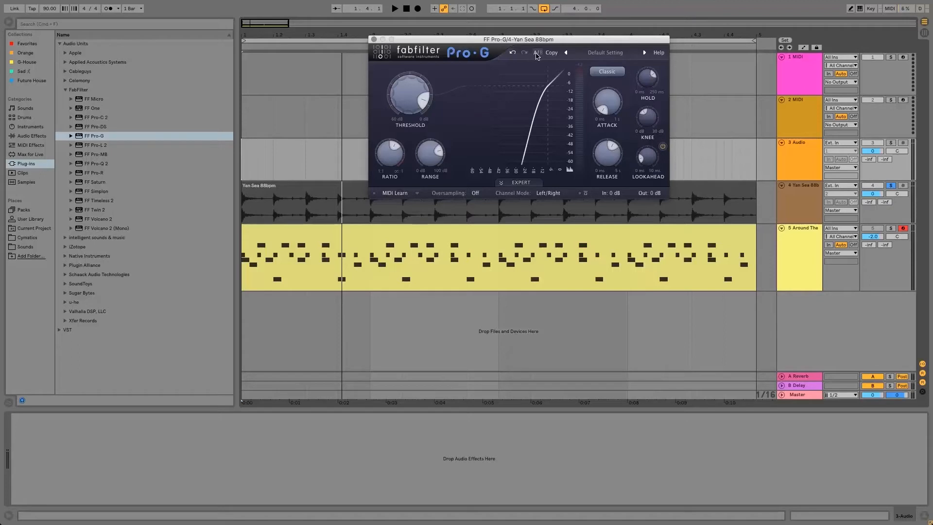
Switch the gate to its alternate A/B state, set that state's ratio to 1:1 and play the loop
{"action": "left_click", "coordinate": [290, 186]}
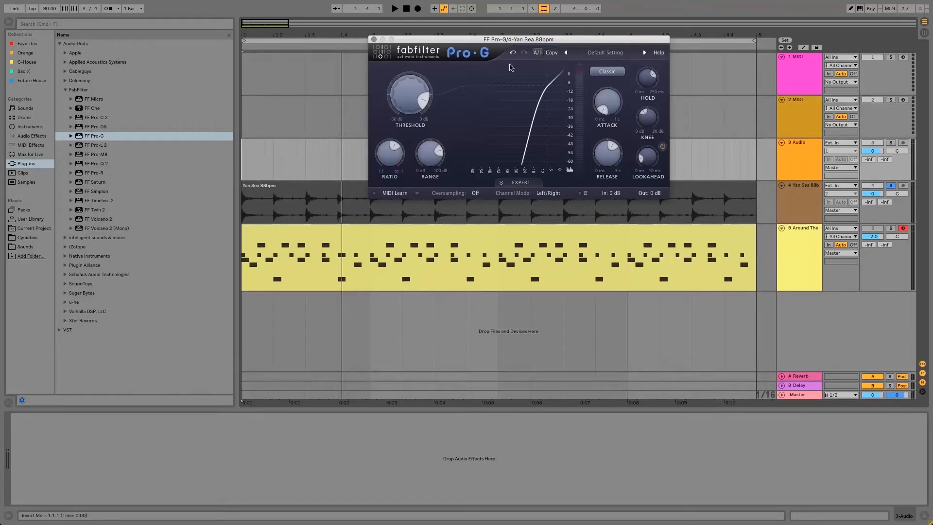
{"action": "left_click", "coordinate": [539, 55]}
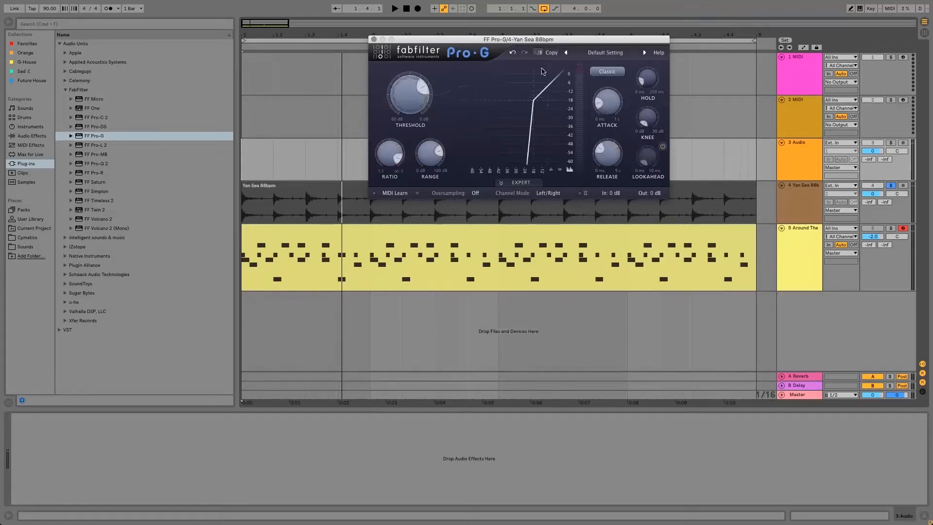
{"action": "left_click_drag", "start_coordinate": [390, 154], "coordinate": [383, 350]}
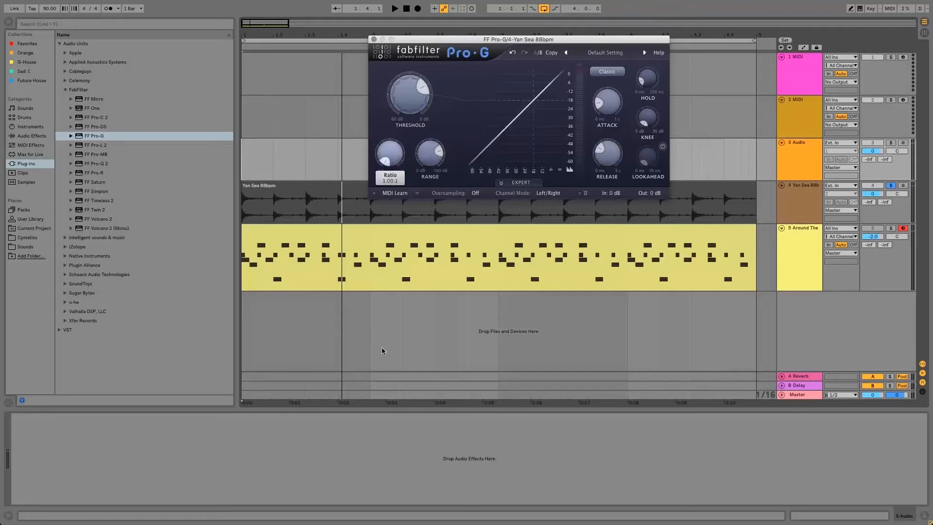
{"action": "mouse_move", "coordinate": [391, 156]}
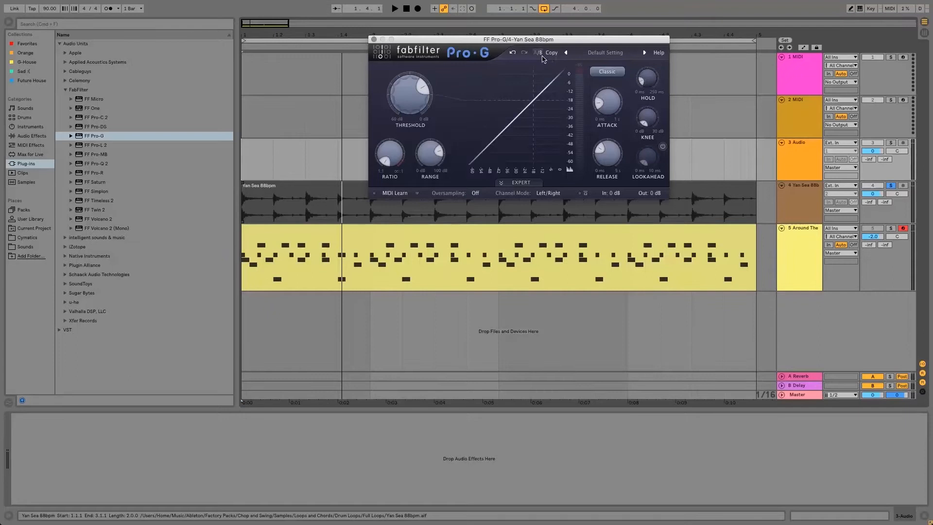
{"action": "key", "text": "space"}
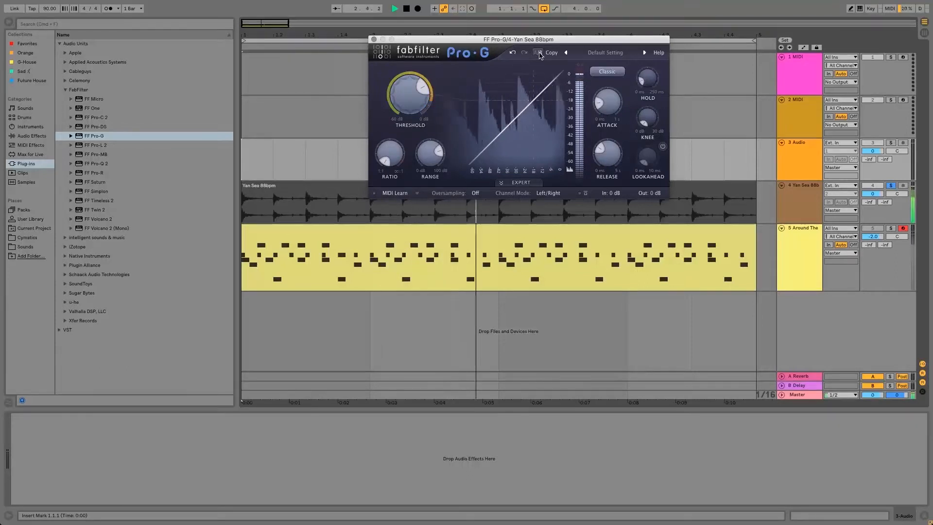
Switch the gate back to its gated A/B state and lower the hold to about 32.35 ms while playing the loop
{"action": "key", "text": "space"}
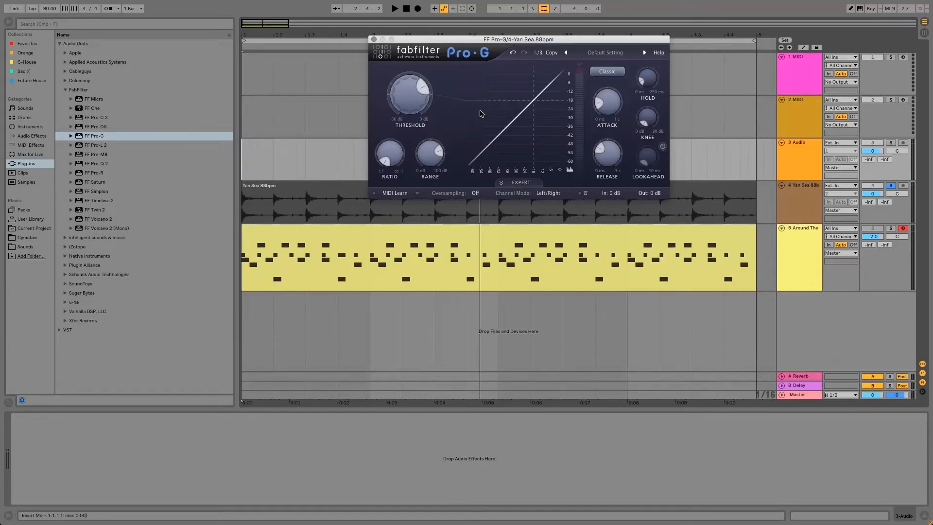
{"action": "left_click", "coordinate": [537, 53]}
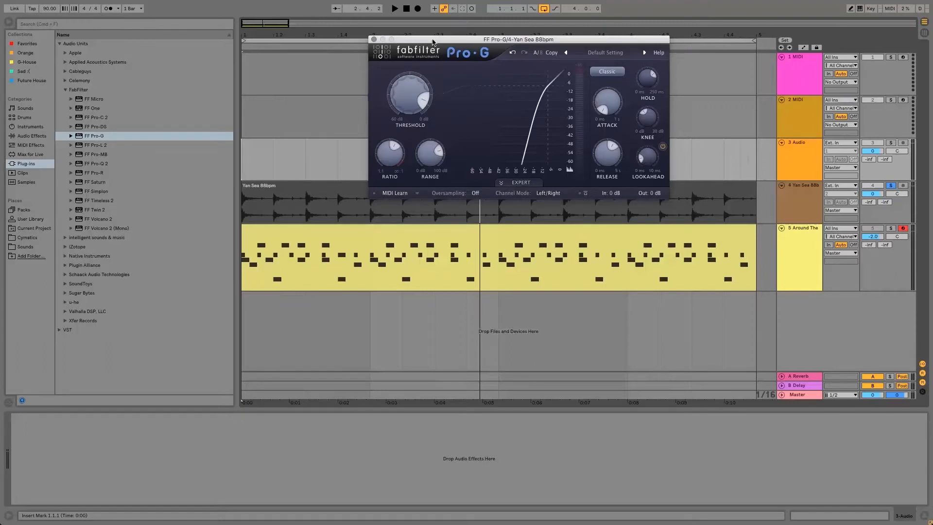
{"action": "left_click_drag", "start_coordinate": [433, 42], "coordinate": [423, 20]}
{"action": "key", "text": "space"}
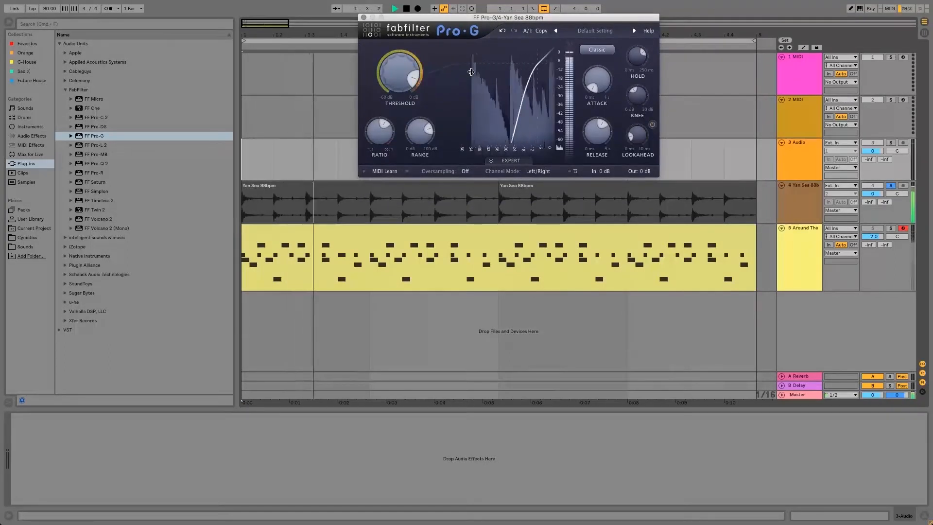
{"action": "mouse_move", "coordinate": [633, 62]}
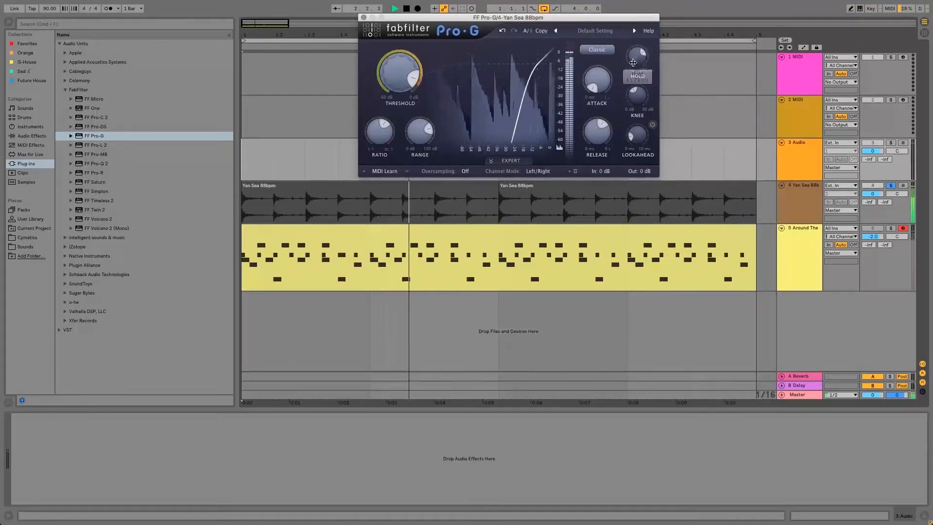
{"action": "left_click_drag", "start_coordinate": [633, 62], "coordinate": [630, 140]}
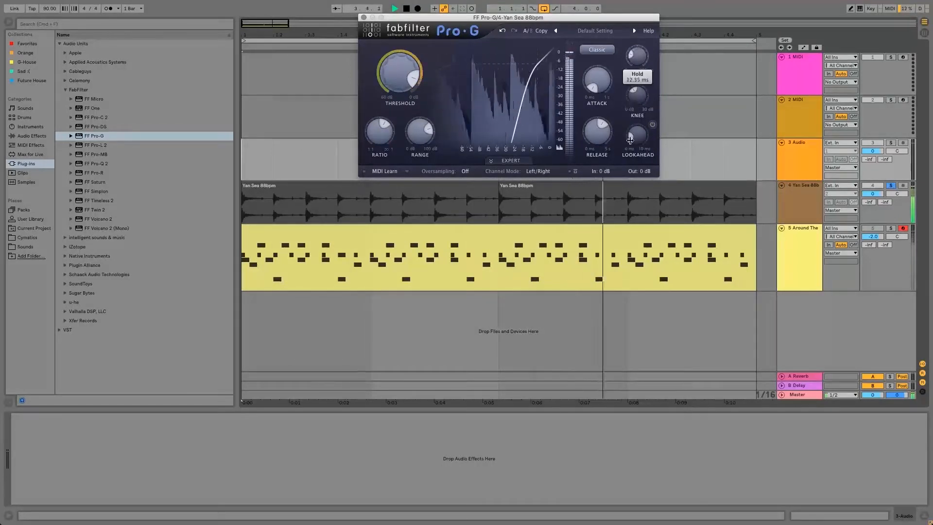
Compare the two A/B states during playback and set the gated state's threshold to about -2.50 dB
{"action": "left_click", "coordinate": [528, 31]}
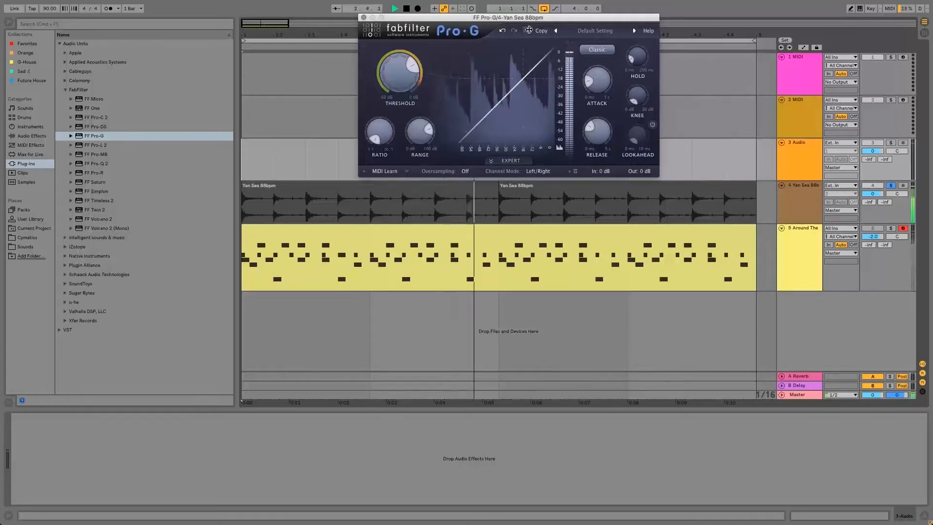
{"action": "left_click", "coordinate": [529, 31]}
{"action": "mouse_move", "coordinate": [401, 82]}
{"action": "left_mouse_down"}
{"action": "mouse_move", "coordinate": [404, 57]}
{"action": "mouse_move", "coordinate": [402, 68]}
{"action": "left_mouse_up"}
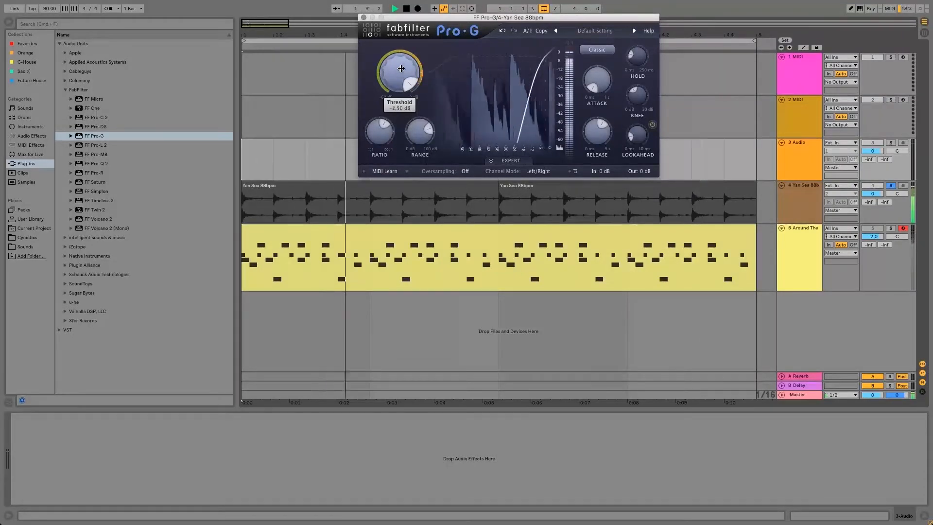
{"action": "key", "text": "space"}
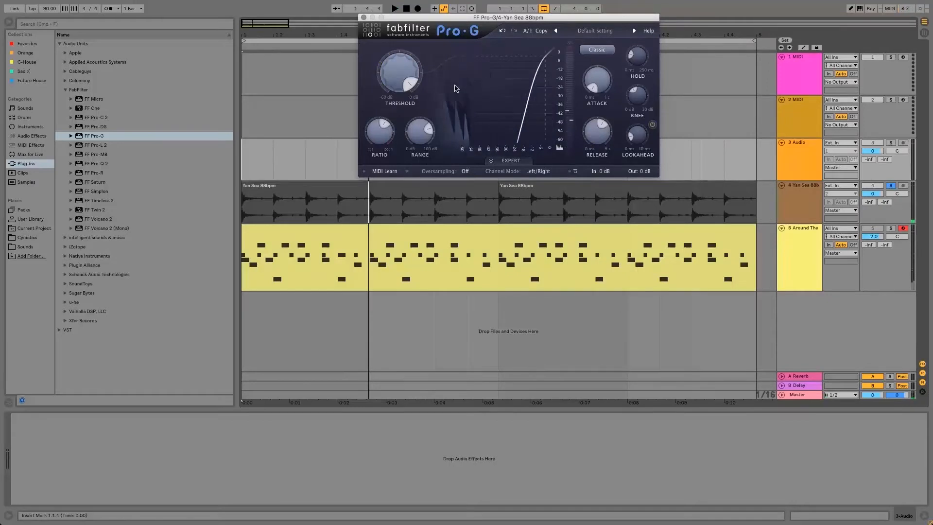
Expand the gate's expert section and reposition the plug-in window over the arrangement
{"action": "left_click", "coordinate": [511, 161]}
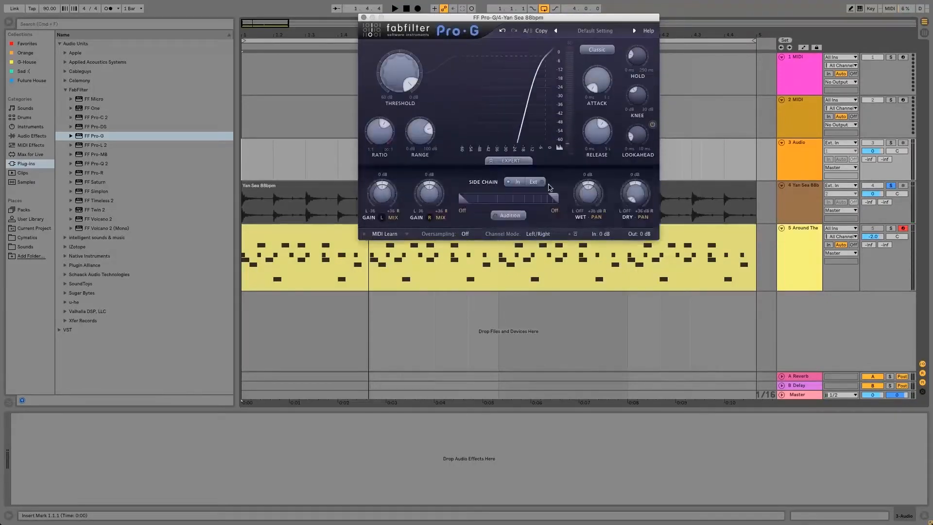
{"action": "left_click_drag", "start_coordinate": [478, 18], "coordinate": [431, 4]}
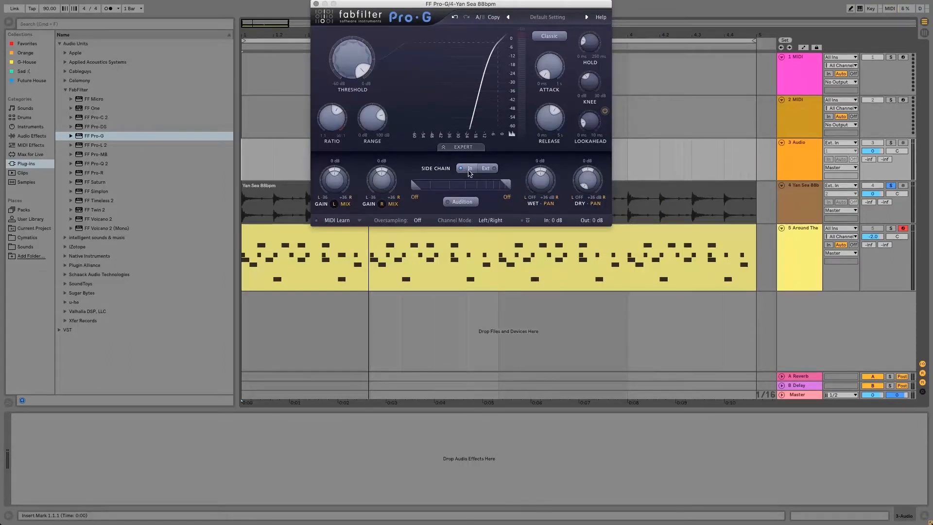
{"action": "left_click_drag", "start_coordinate": [562, 4], "coordinate": [660, 21]}
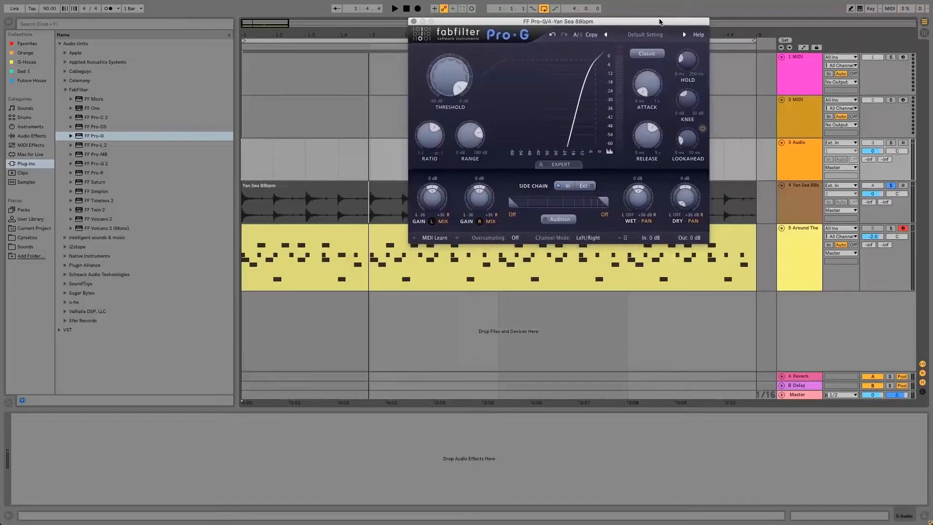
{"action": "left_click_drag", "start_coordinate": [489, 25], "coordinate": [443, 22]}
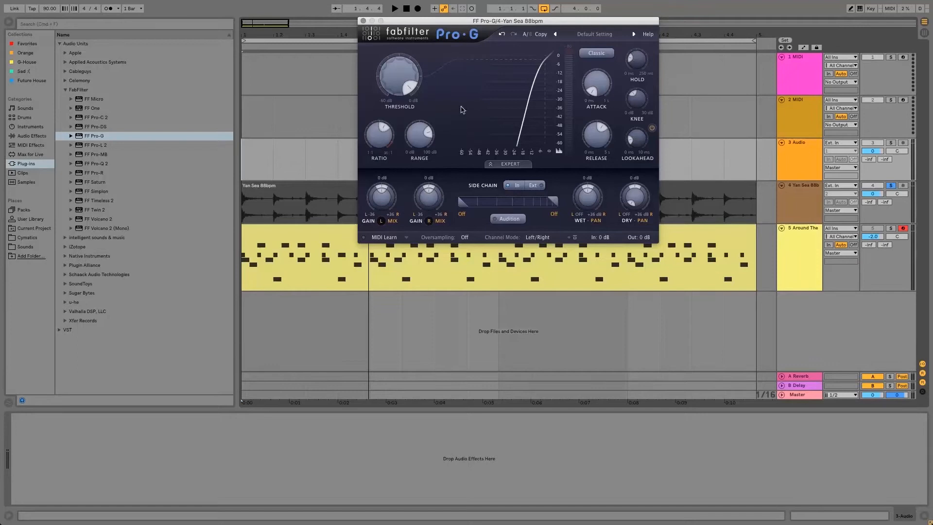
{"action": "left_click_drag", "start_coordinate": [422, 23], "coordinate": [425, 29]}
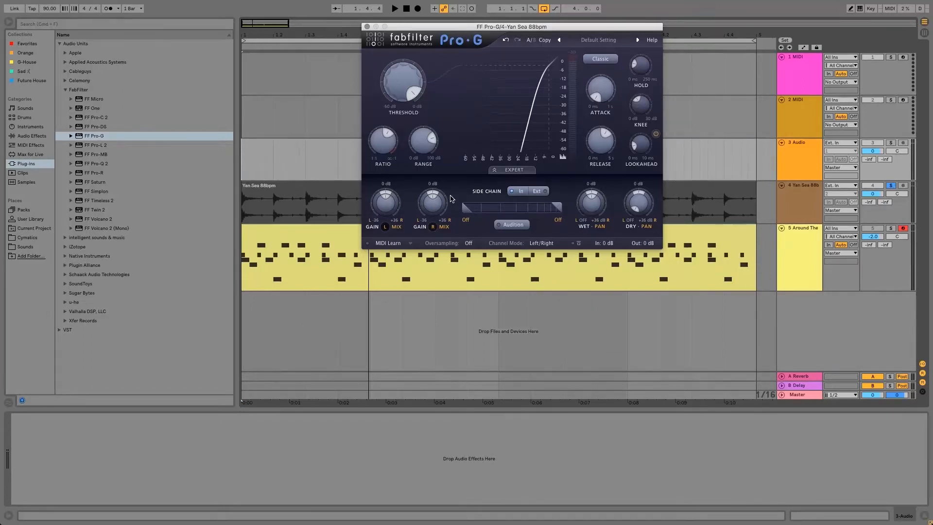
Move the plug-in window higher up and lower the gate's threshold to about -11.48 dB
{"action": "left_click", "coordinate": [255, 181]}
{"action": "mouse_move", "coordinate": [387, 139]}
{"action": "left_click_drag", "start_coordinate": [476, 29], "coordinate": [493, 14]}
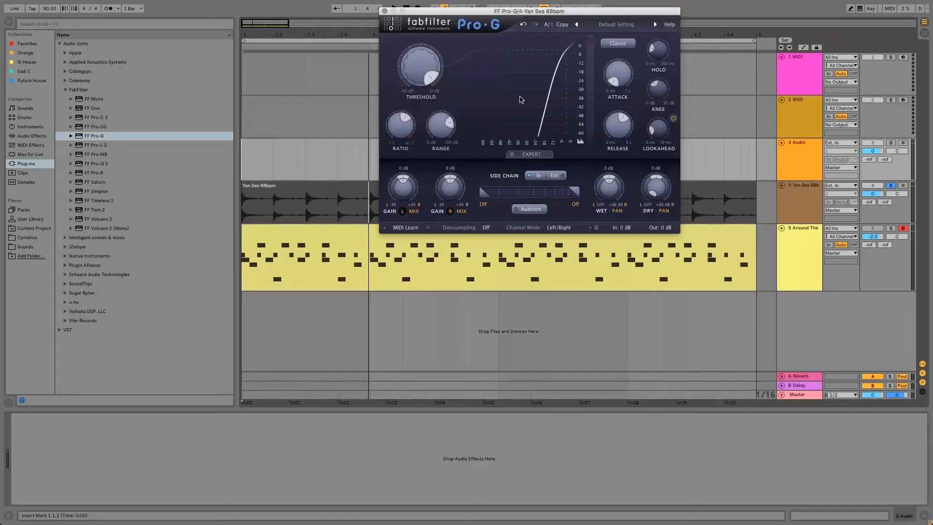
{"action": "left_click_drag", "start_coordinate": [427, 78], "coordinate": [449, 66]}
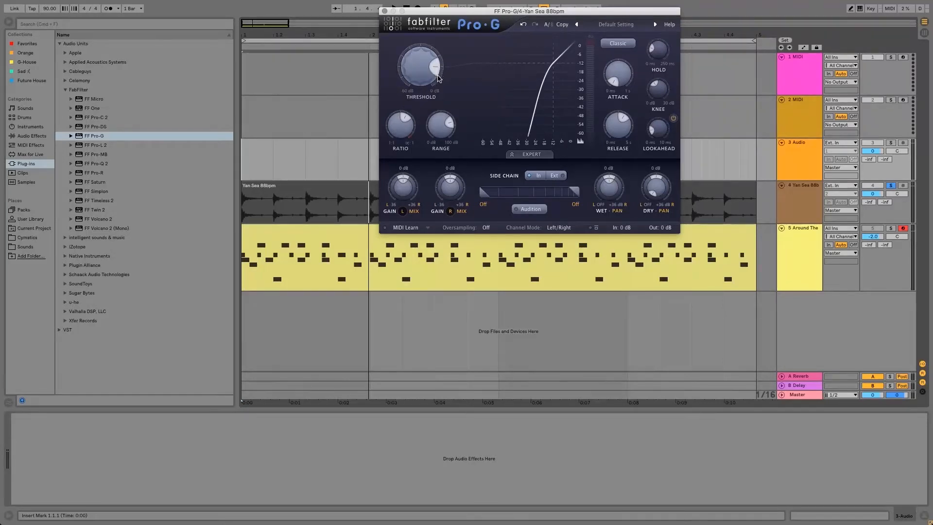
{"action": "left_click_drag", "start_coordinate": [434, 70], "coordinate": [435, 69]}
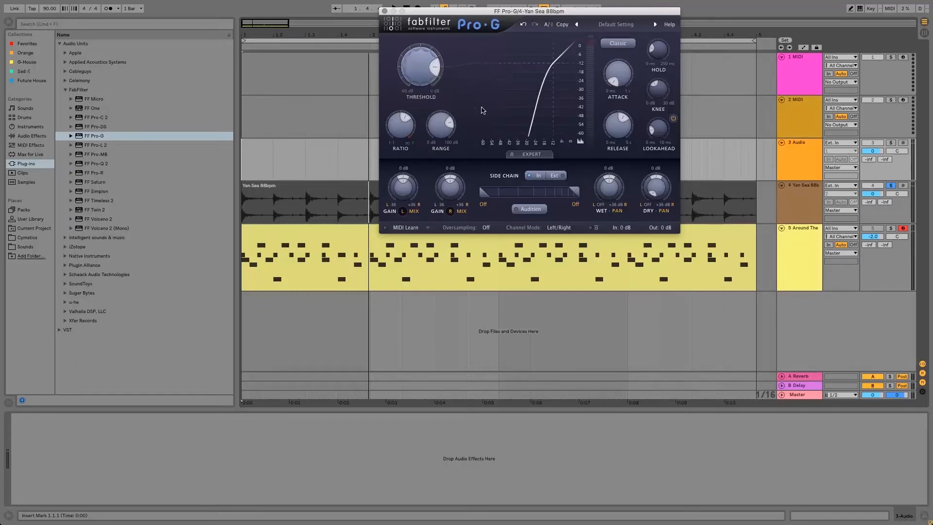
Select the first Yan Sea 88bpm drum loop clip in the arrangement
{"action": "left_click", "coordinate": [538, 176]}
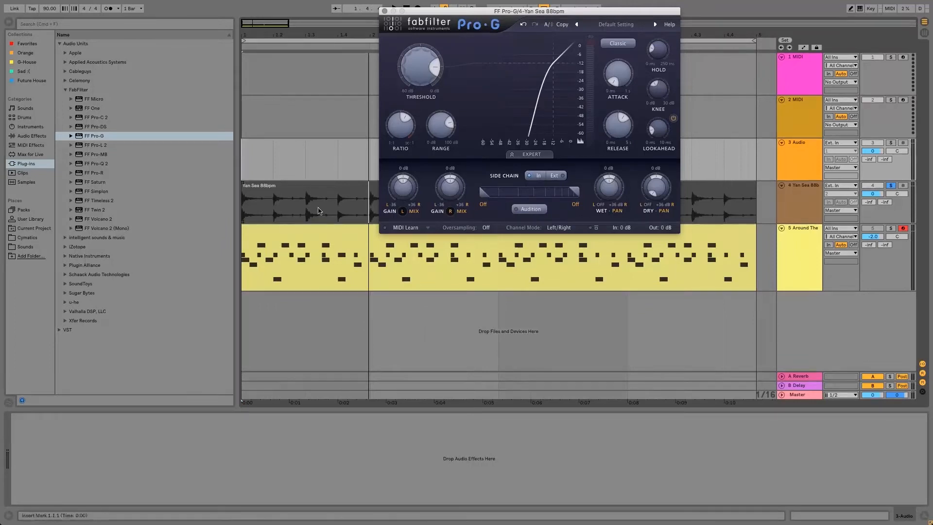
{"action": "left_click", "coordinate": [254, 173]}
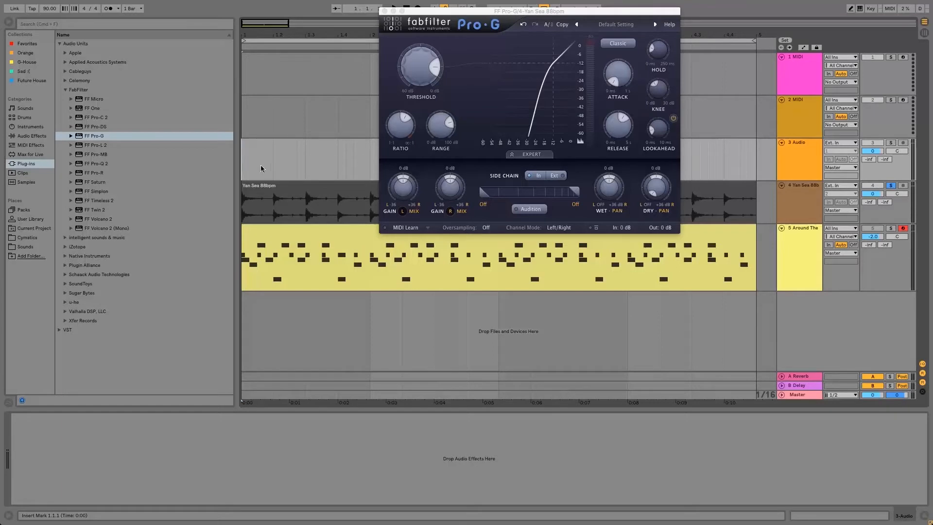
{"action": "left_click", "coordinate": [307, 182]}
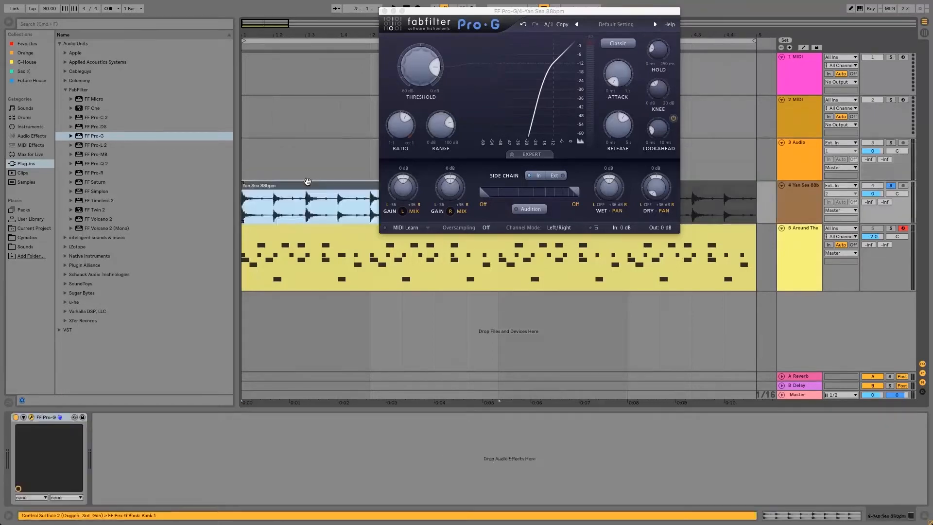
{"action": "left_click", "coordinate": [246, 169]}
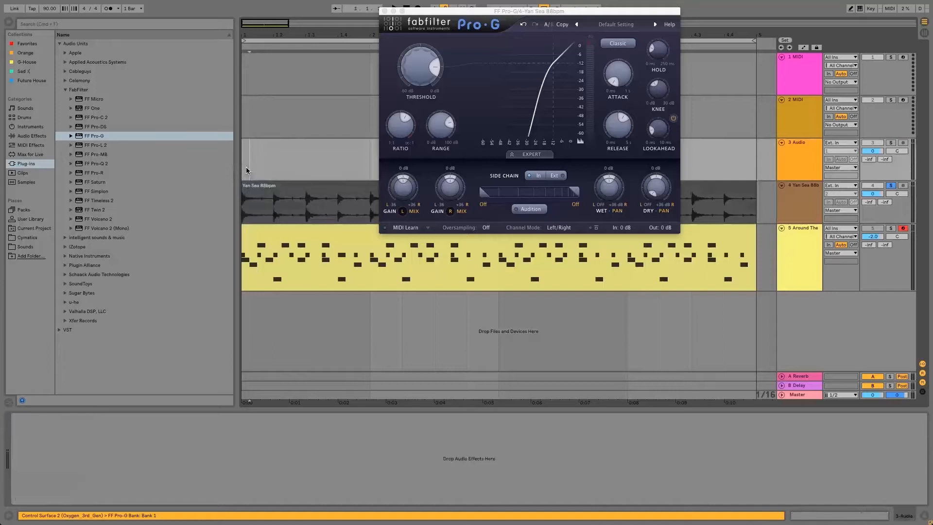
{"action": "left_click", "coordinate": [266, 189]}
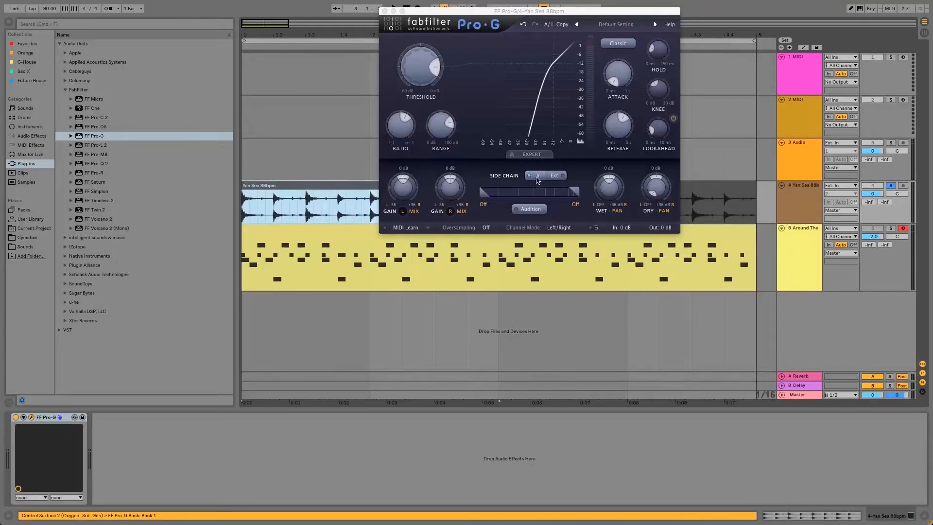
Switch the gate's side chain to external input and return it to internal
{"action": "left_click", "coordinate": [538, 179]}
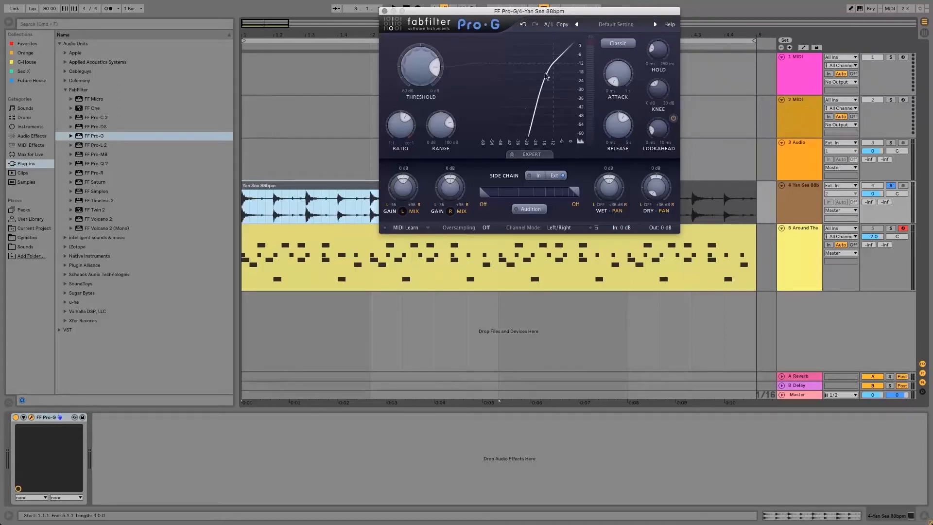
{"action": "left_click", "coordinate": [307, 188]}
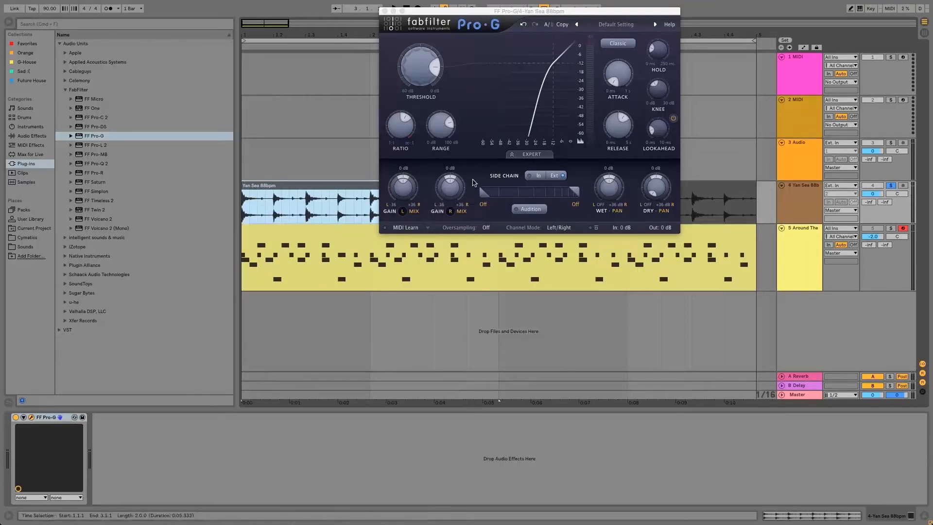
{"action": "left_click", "coordinate": [529, 177]}
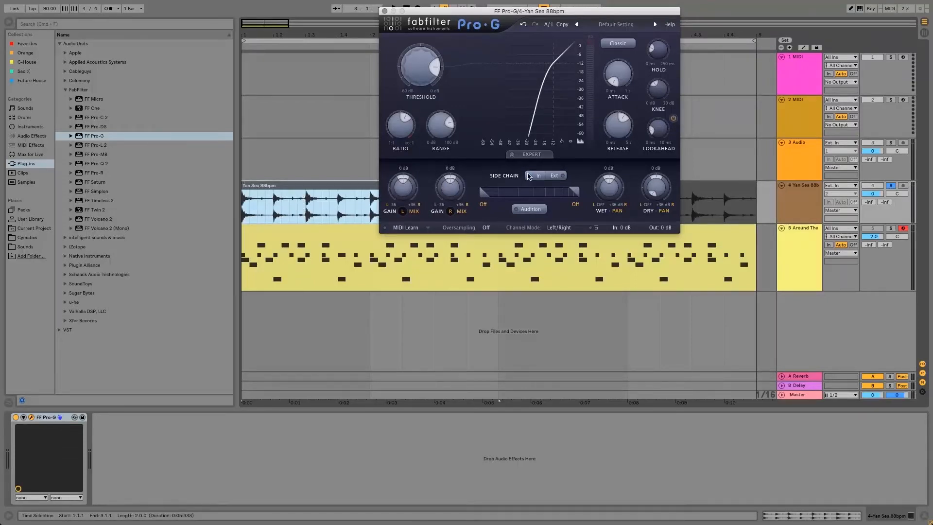
Raise the side chain's low cut to about 174.4 Hz and audition the filtered side chain signal on the loop
{"action": "left_click_drag", "start_coordinate": [481, 192], "coordinate": [518, 199]}
{"action": "left_click", "coordinate": [533, 210]}
{"action": "mouse_move", "coordinate": [510, 196]}
{"action": "left_mouse_down"}
{"action": "mouse_move", "coordinate": [486, 192]}
{"action": "mouse_move", "coordinate": [518, 194]}
{"action": "left_mouse_up"}
{"action": "key", "text": "space"}
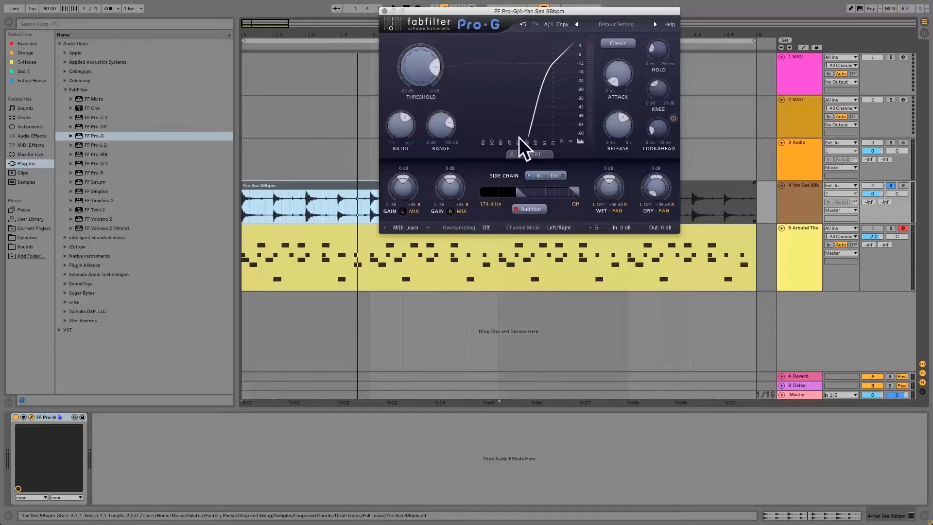
{"action": "left_click", "coordinate": [527, 209]}
{"action": "left_click", "coordinate": [531, 210]}
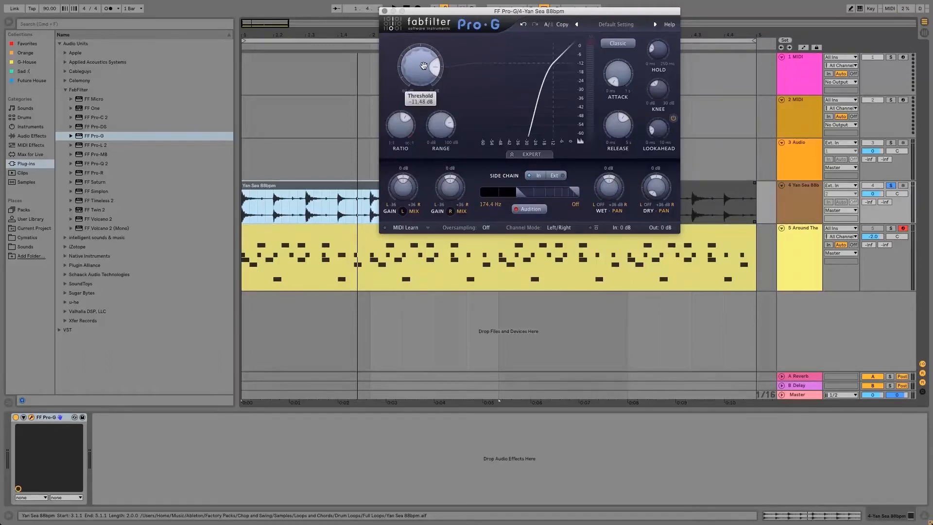
Set the threshold to about -12.5 dB and raise the side chain's low cut to about 346.4 Hz while auditioning the loop
{"action": "left_click_drag", "start_coordinate": [417, 69], "coordinate": [419, 77]}
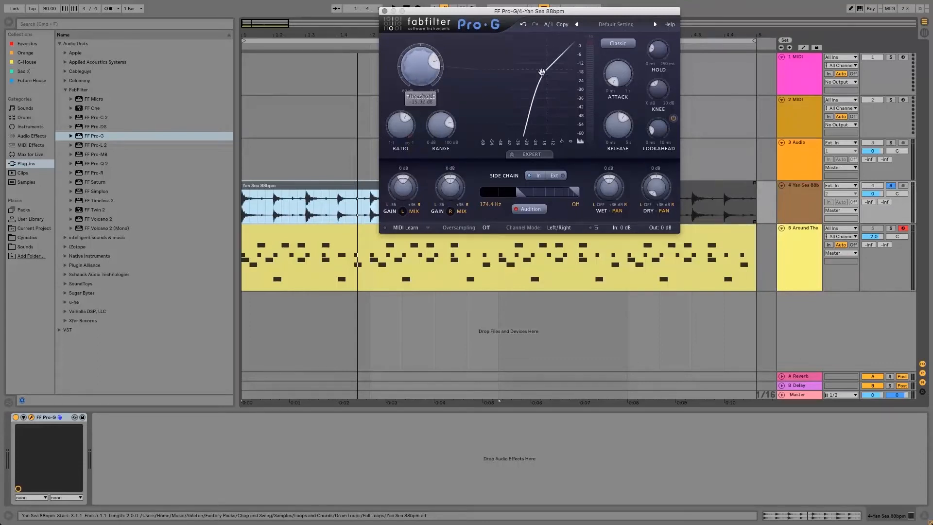
{"action": "mouse_move", "coordinate": [438, 76]}
{"action": "left_mouse_down"}
{"action": "mouse_move", "coordinate": [432, 39]}
{"action": "mouse_move", "coordinate": [446, 121]}
{"action": "mouse_move", "coordinate": [439, 85]}
{"action": "left_mouse_up"}
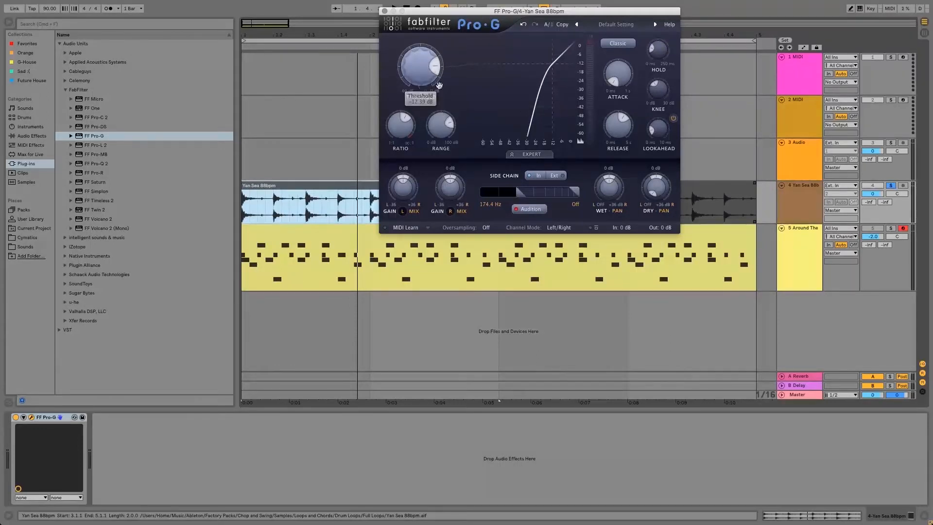
{"action": "key", "text": "space"}
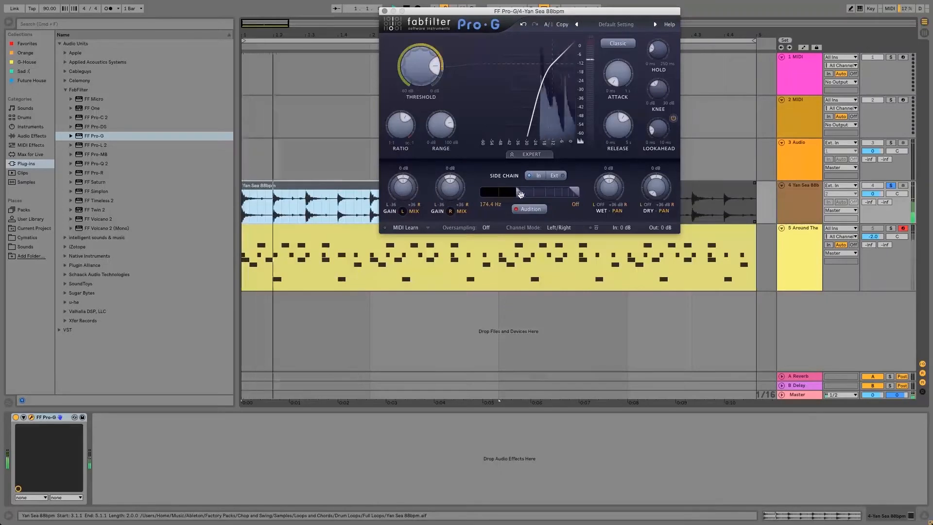
{"action": "left_click_drag", "start_coordinate": [520, 194], "coordinate": [523, 195]}
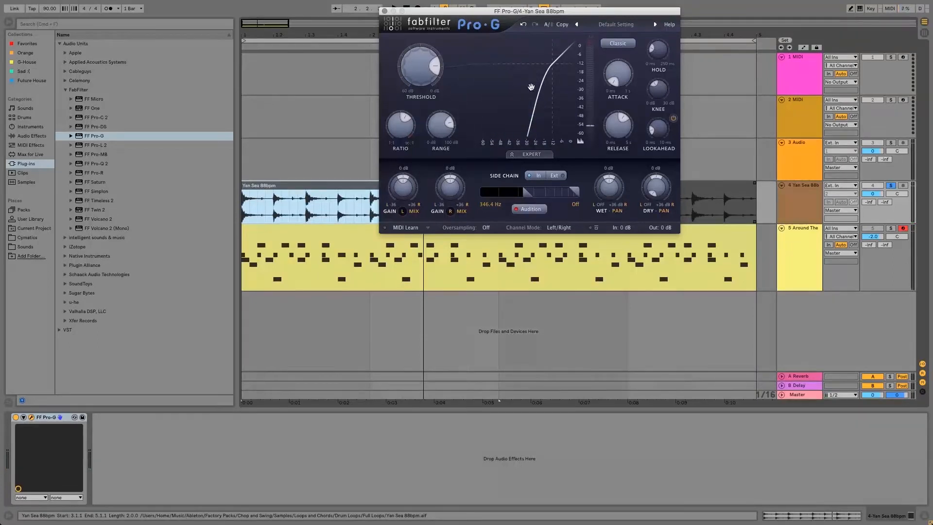
{"action": "key", "text": "space"}
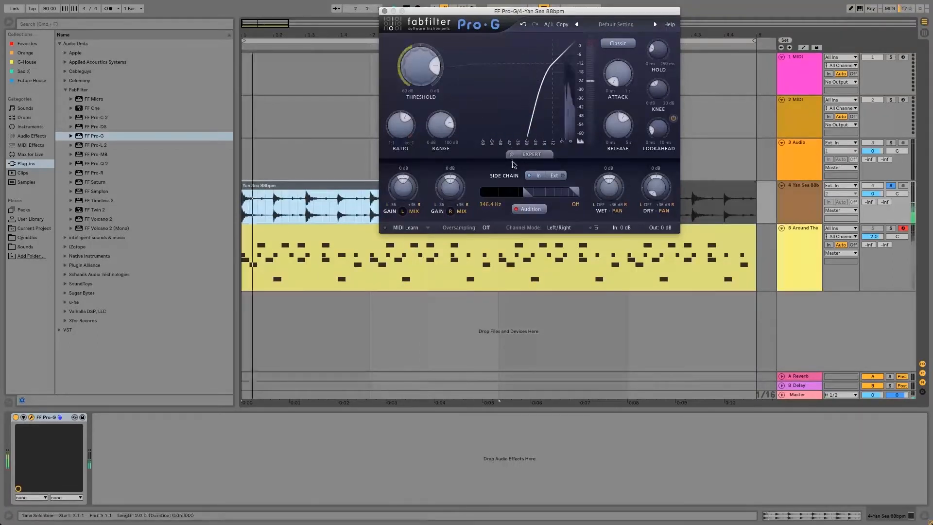
Lower the threshold to about -18 dB and sweep the side chain's low cut from off up to about 386.3 Hz during playback
{"action": "left_click_drag", "start_coordinate": [523, 193], "coordinate": [484, 192]}
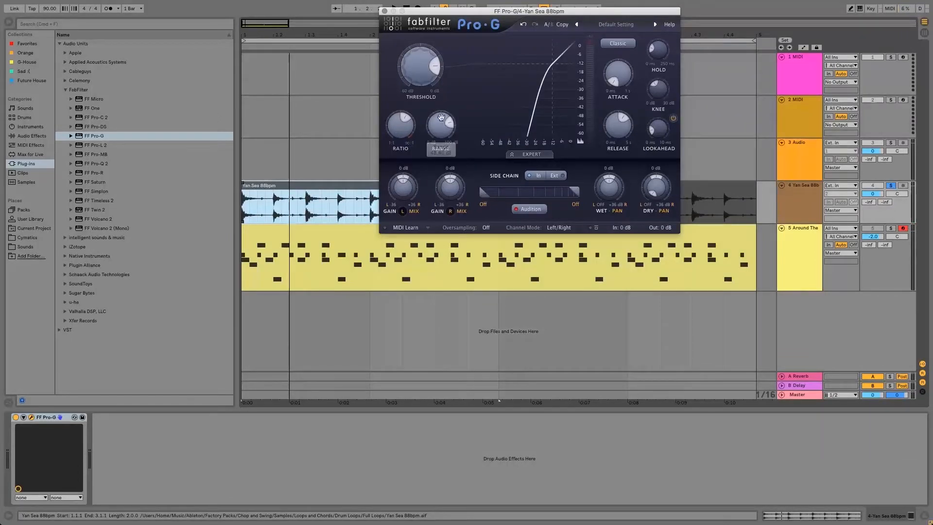
{"action": "mouse_move", "coordinate": [418, 76]}
{"action": "left_mouse_down"}
{"action": "mouse_move", "coordinate": [420, 95]}
{"action": "mouse_move", "coordinate": [421, 62]}
{"action": "mouse_move", "coordinate": [420, 79]}
{"action": "left_mouse_up"}
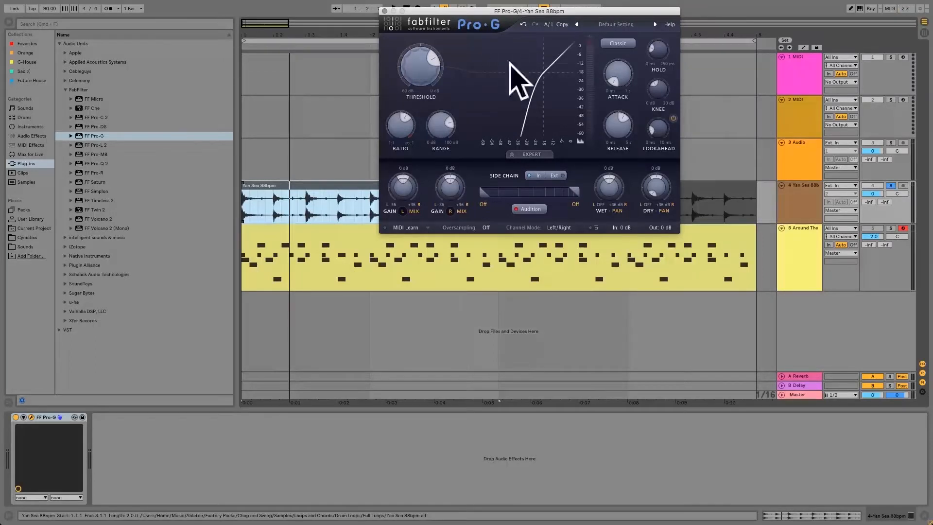
{"action": "key", "text": "space"}
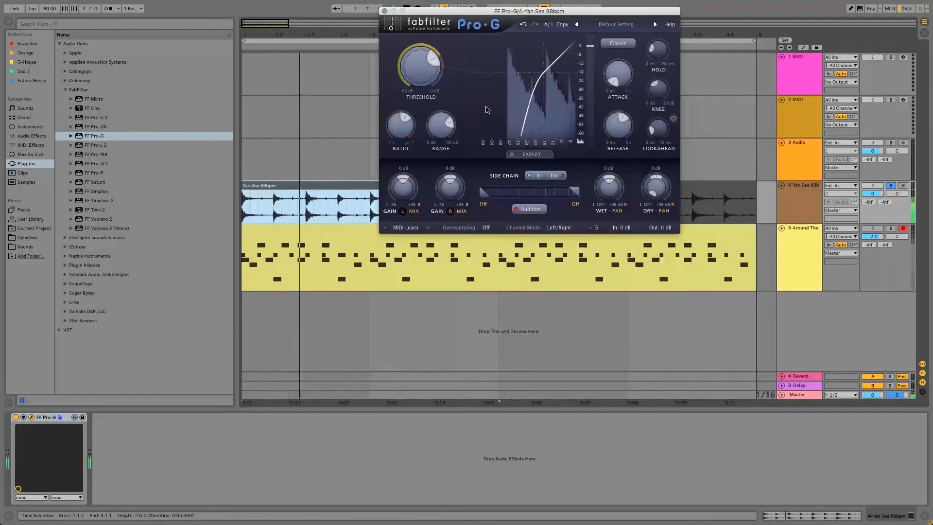
{"action": "left_click_drag", "start_coordinate": [483, 194], "coordinate": [525, 193]}
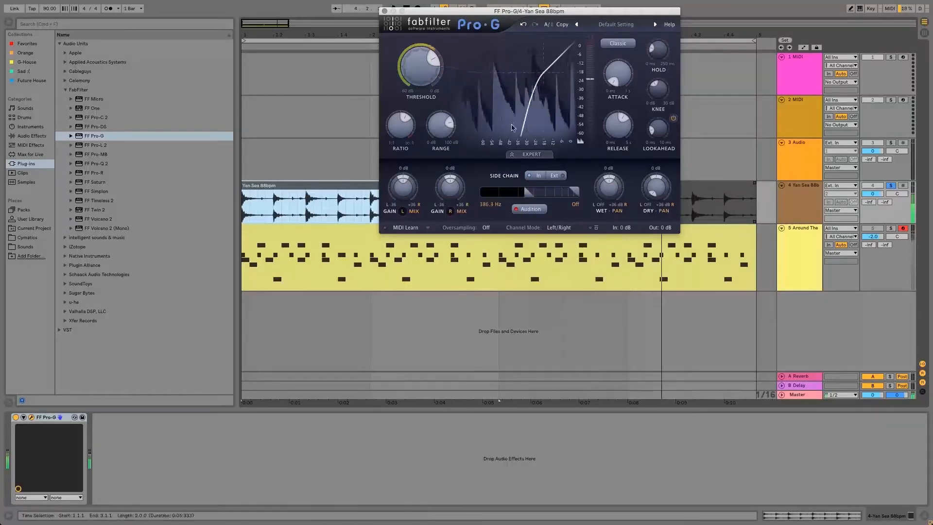
Replay the loop with side chain audition on and raise the gate's threshold slightly during playback
{"action": "key", "text": "space"}
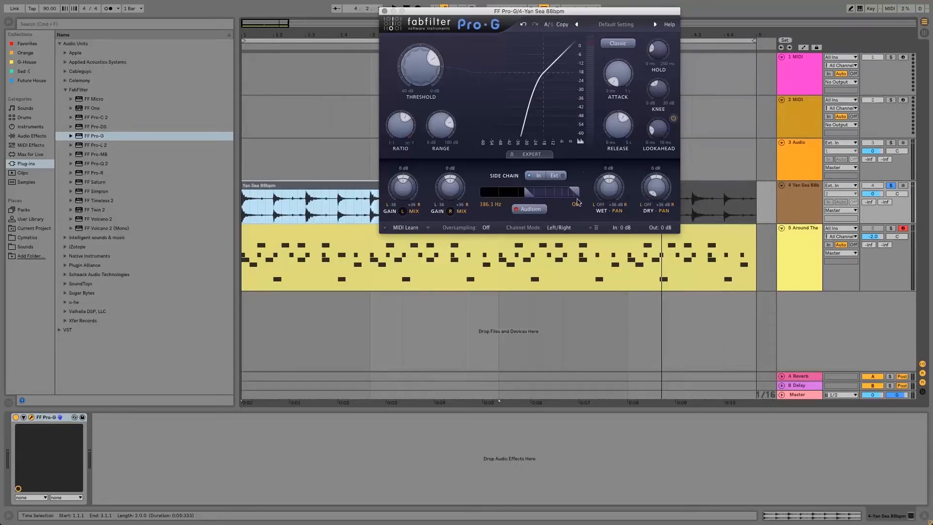
{"action": "key", "text": "space"}
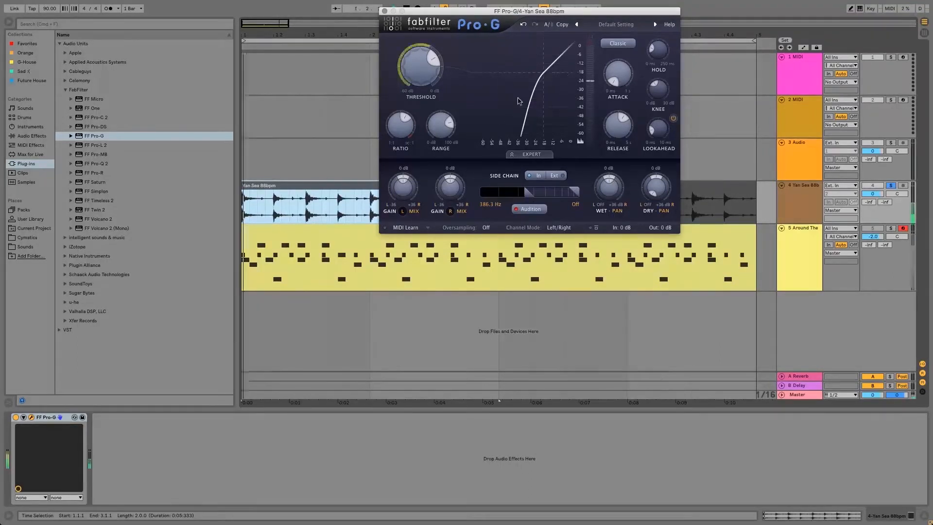
{"action": "left_click_drag", "start_coordinate": [418, 69], "coordinate": [419, 59]}
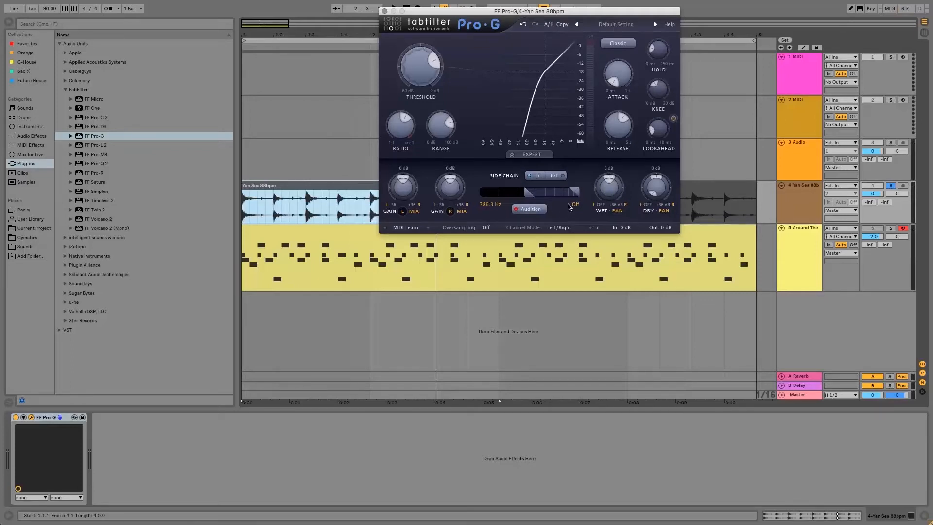
Lower the side chain's high cut to about 2.955 kHz and audition the band-limited side chain signal on the loop
{"action": "left_click_drag", "start_coordinate": [579, 193], "coordinate": [564, 194]}
{"action": "left_click_drag", "start_coordinate": [574, 15], "coordinate": [543, 18]}
{"action": "key", "text": "space"}
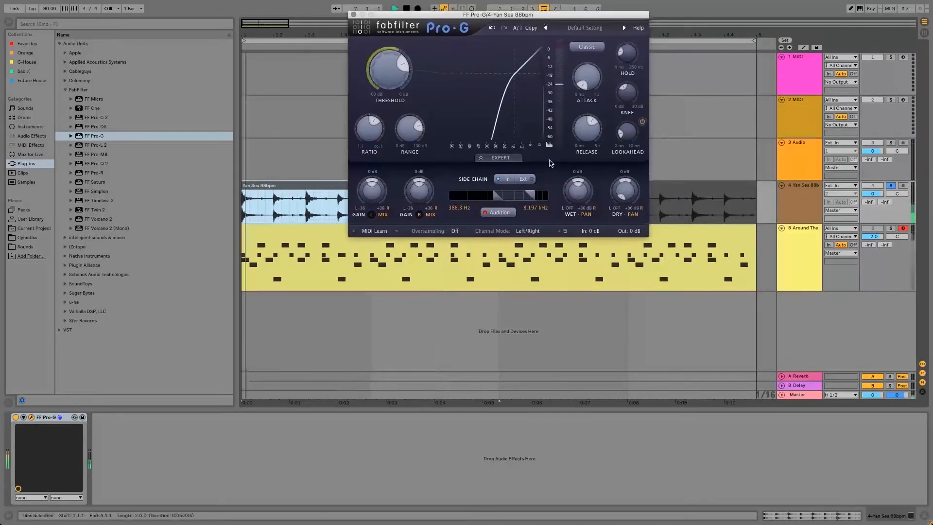
{"action": "left_click_drag", "start_coordinate": [535, 193], "coordinate": [521, 196]}
{"action": "key", "text": "space"}
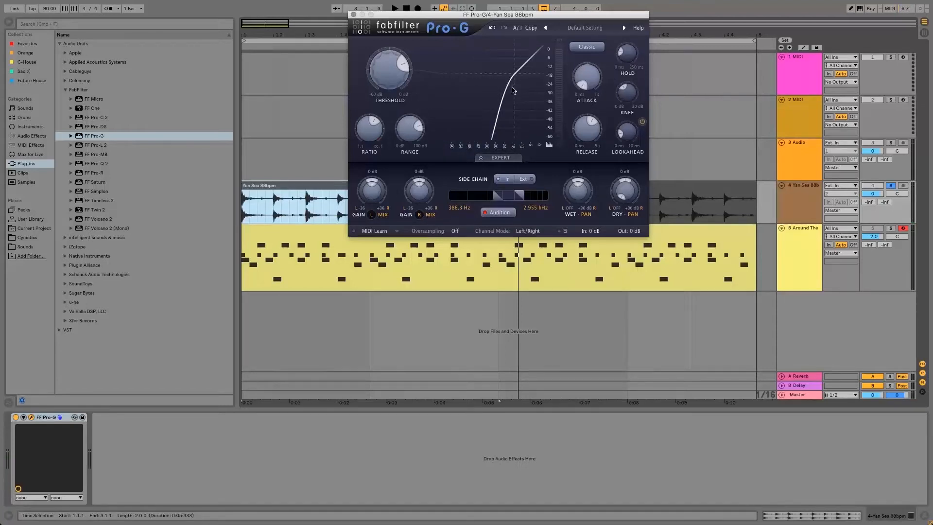
{"action": "key", "text": "space"}
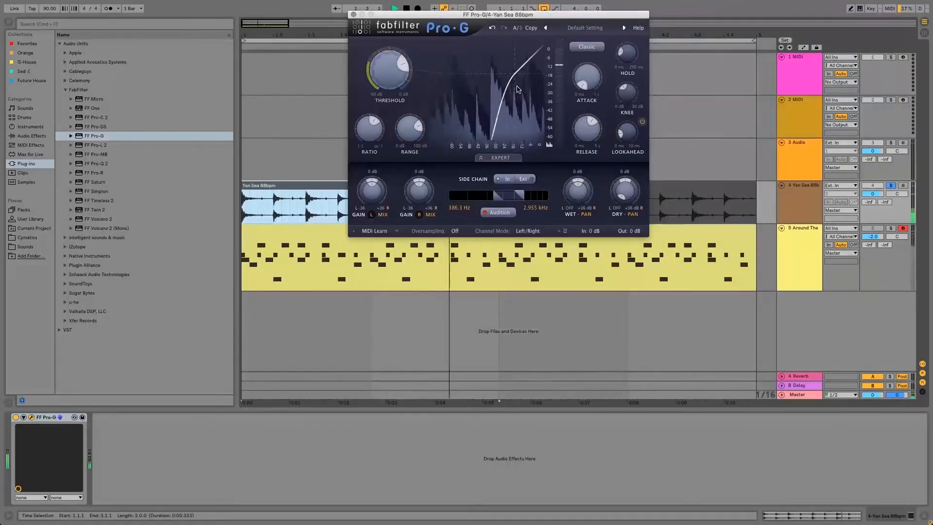
{"action": "key", "text": "space"}
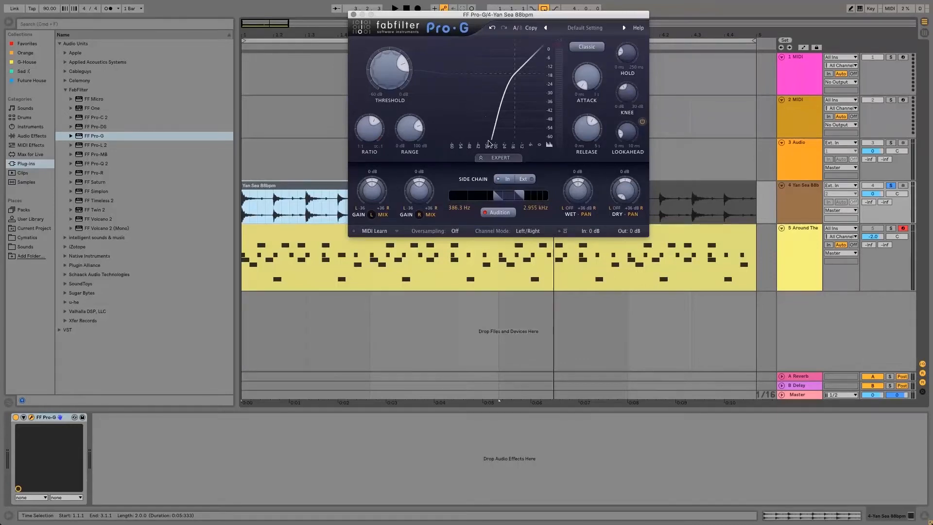
Turn off side chain audition, set the threshold to about -11.86 dB and listen to the gated drum loop
{"action": "left_click", "coordinate": [500, 213]}
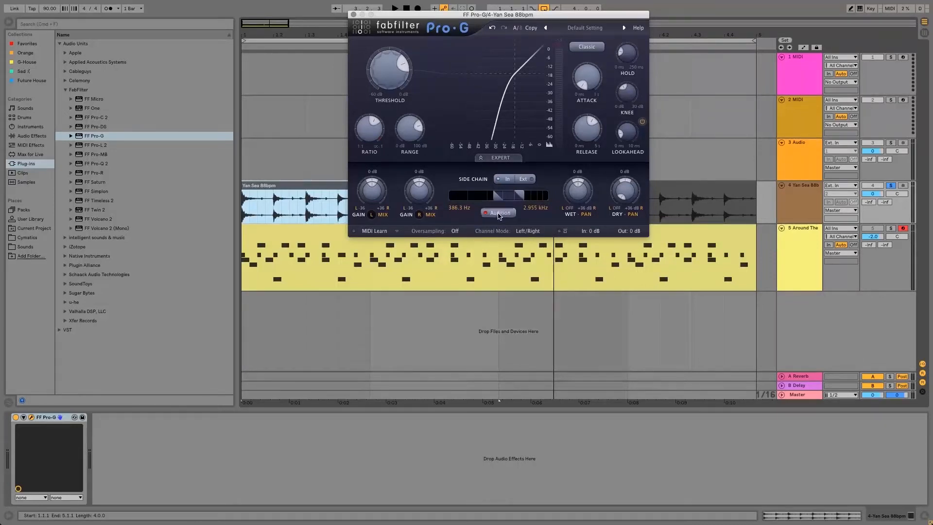
{"action": "left_click_drag", "start_coordinate": [399, 77], "coordinate": [398, 54]}
{"action": "key", "text": "space"}
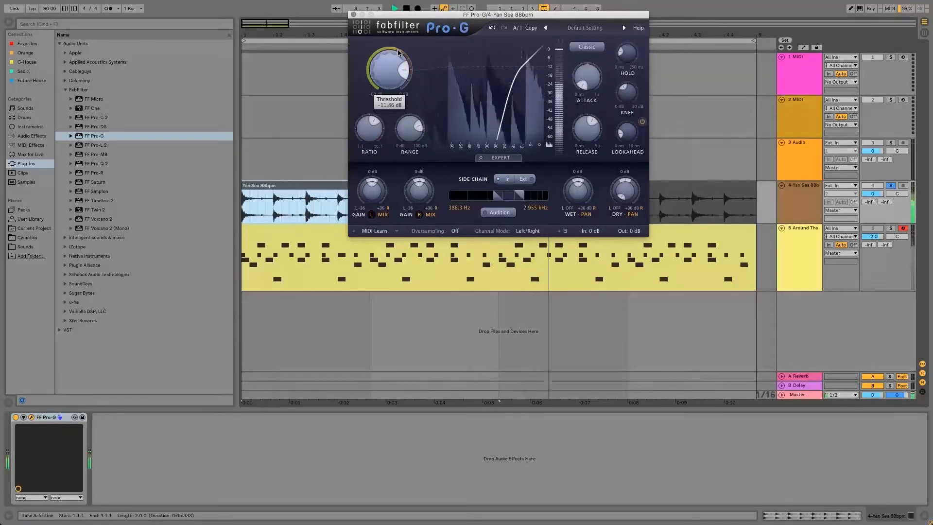
{"action": "key", "text": "space"}
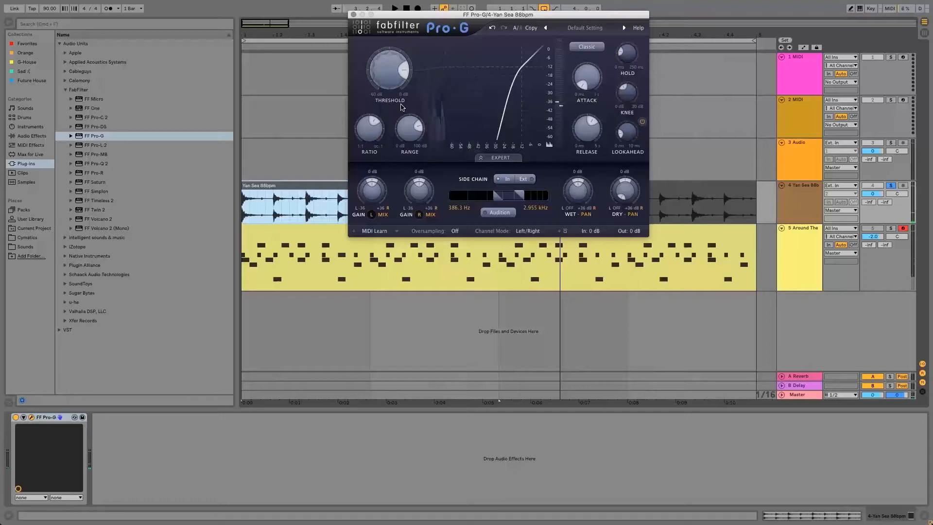
{"action": "mouse_move", "coordinate": [372, 130]}
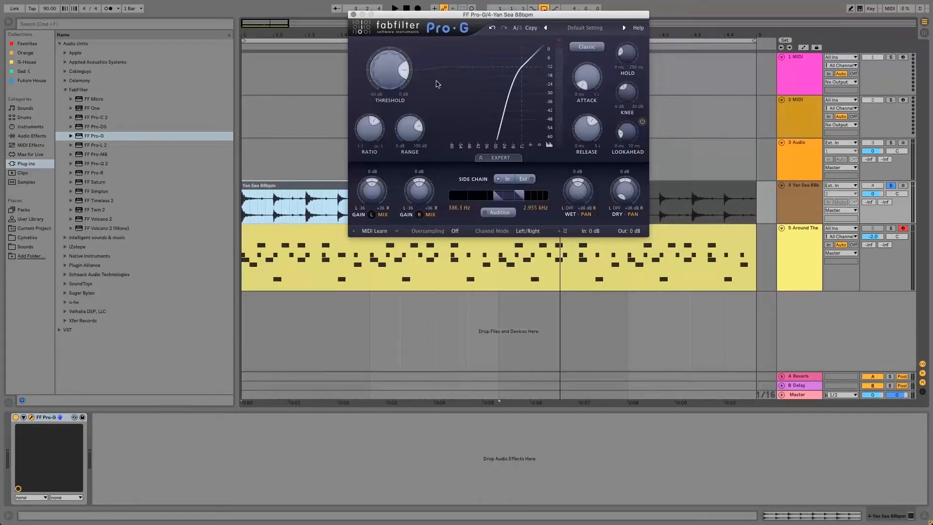
{"action": "key", "text": "space"}
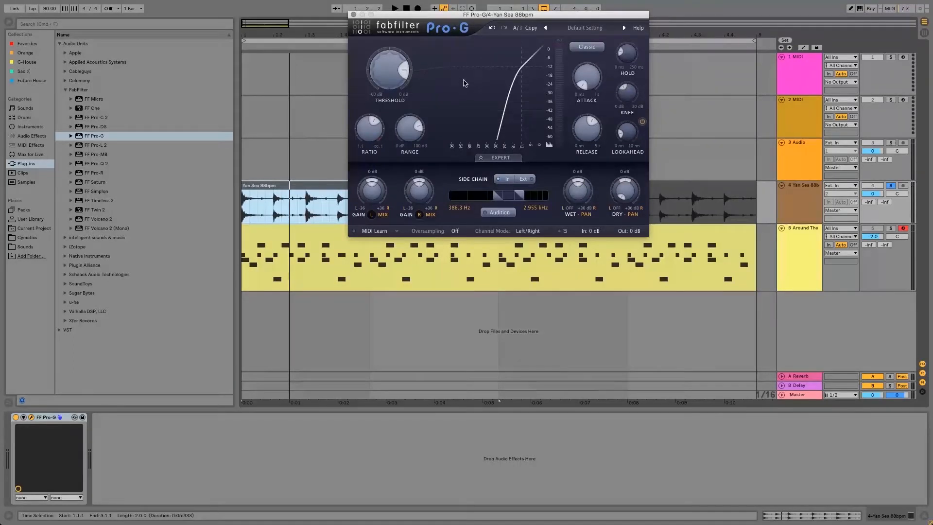
{"action": "key", "text": "space"}
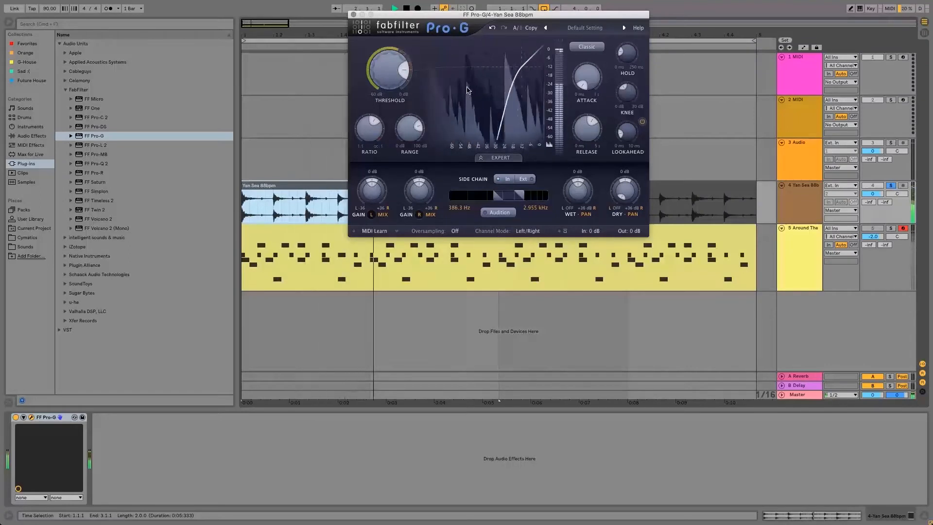
{"action": "key", "text": "space"}
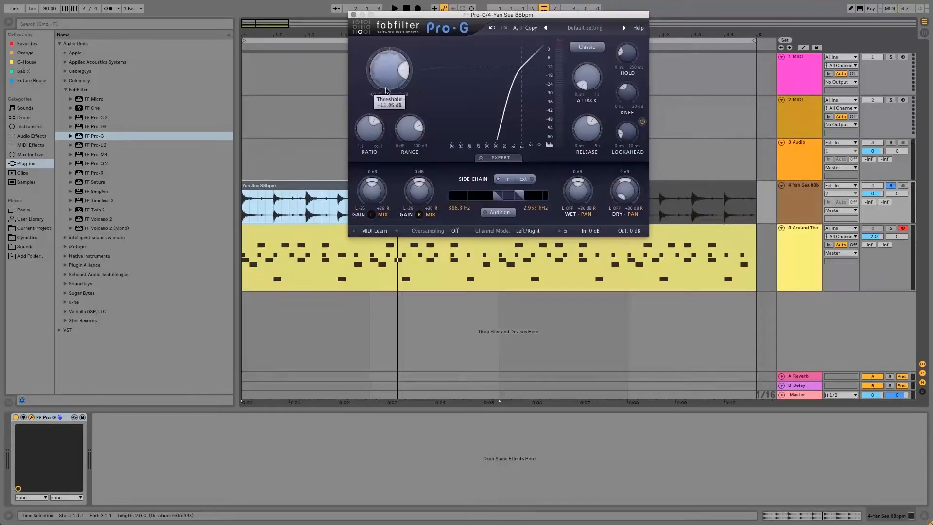
Raise the gate's ratio and set its range to about 79.8 dB while the loop plays
{"action": "key", "text": "space"}
{"action": "left_click_drag", "start_coordinate": [374, 128], "coordinate": [374, 54]}
{"action": "left_click_drag", "start_coordinate": [402, 129], "coordinate": [405, 96]}
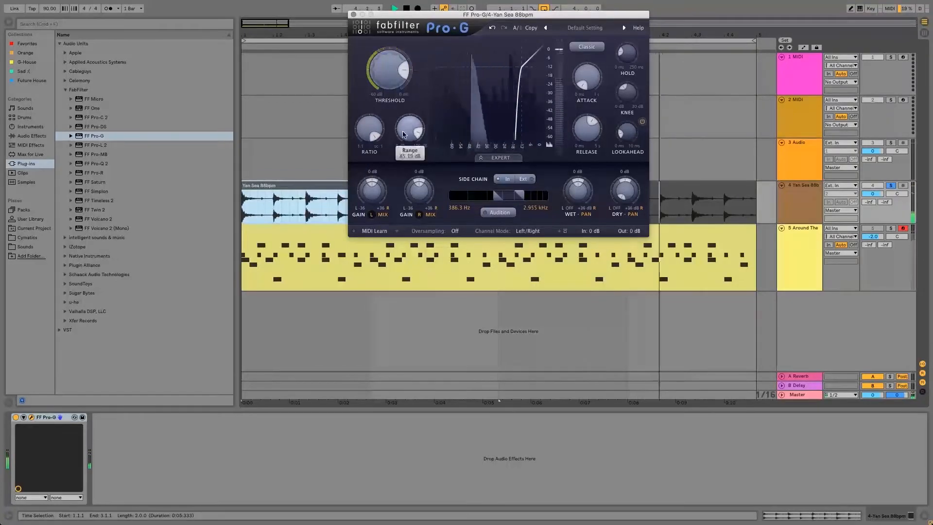
{"action": "mouse_move", "coordinate": [388, 74]}
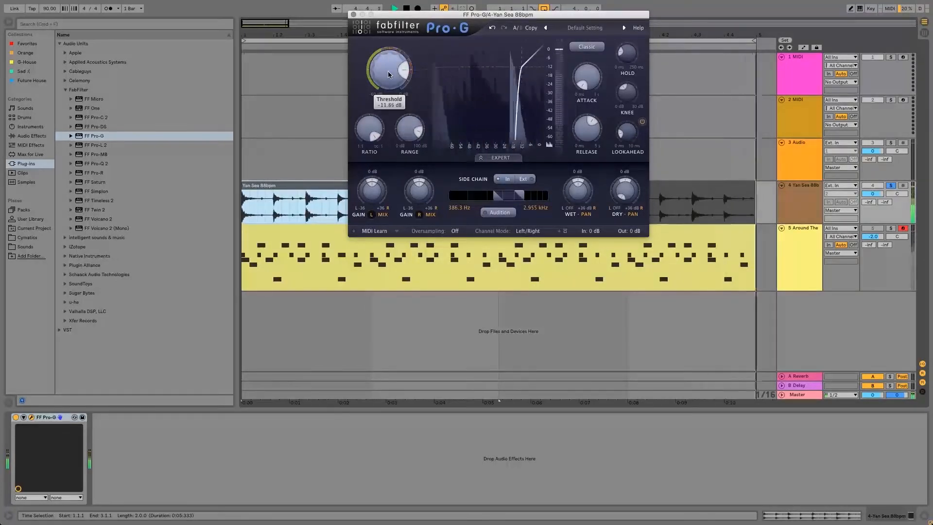
Compare the side chain audition with the gated output and set the threshold to about -11.55 dB
{"action": "left_click_drag", "start_coordinate": [388, 75], "coordinate": [388, 74]}
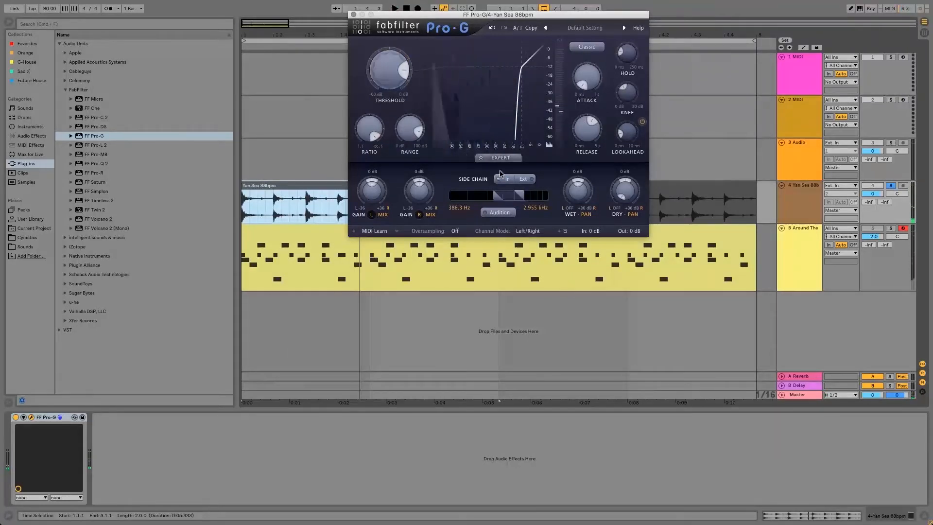
{"action": "left_click", "coordinate": [504, 213]}
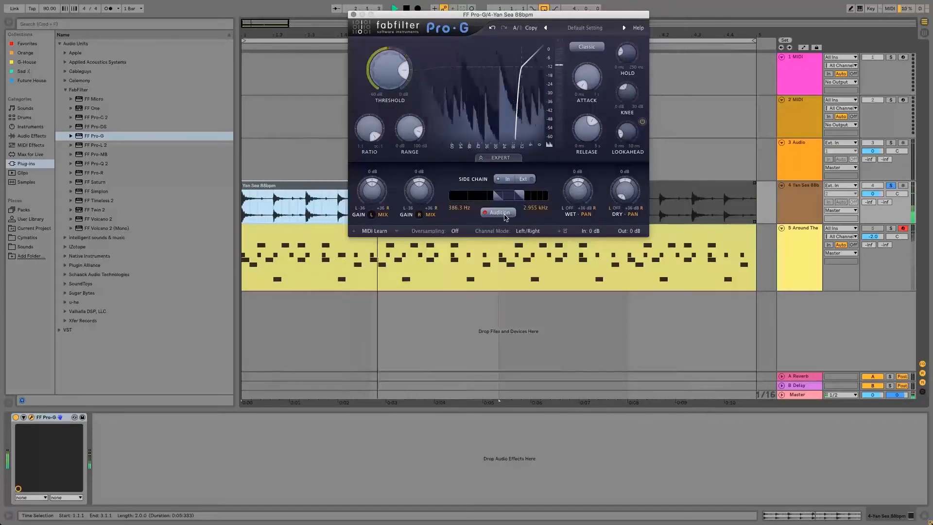
{"action": "left_click", "coordinate": [503, 212]}
{"action": "key", "text": "space"}
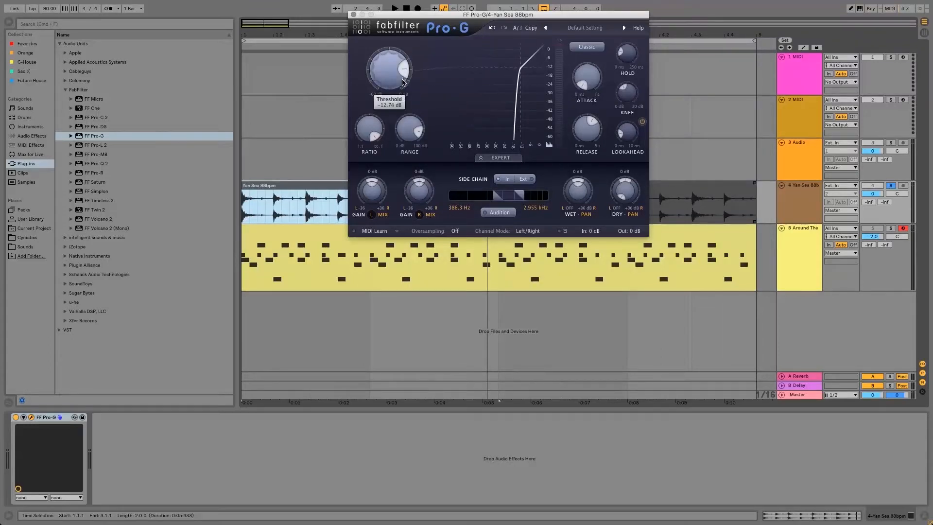
{"action": "left_click_drag", "start_coordinate": [403, 83], "coordinate": [404, 80]}
{"action": "key", "text": "space"}
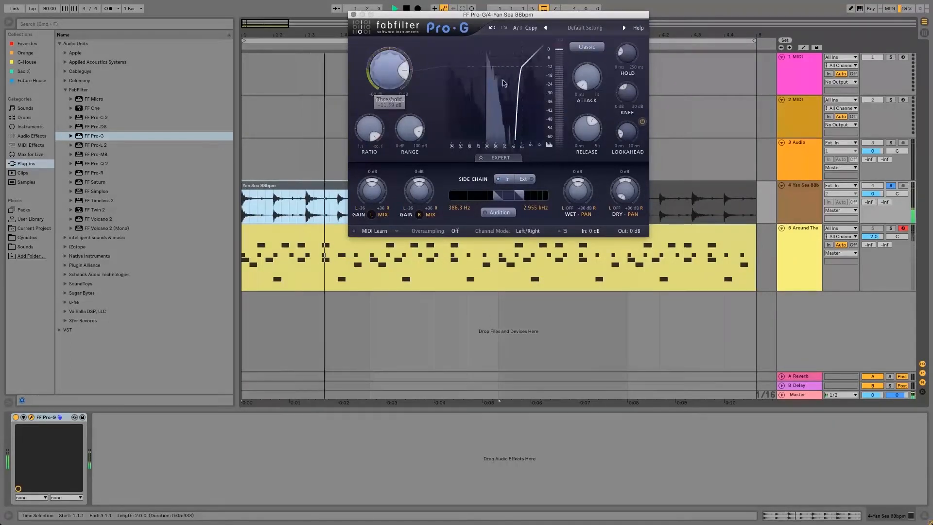
{"action": "key", "text": "space"}
Lengthen the gate's hold and release times while the drum loop plays
{"action": "mouse_move", "coordinate": [586, 127]}
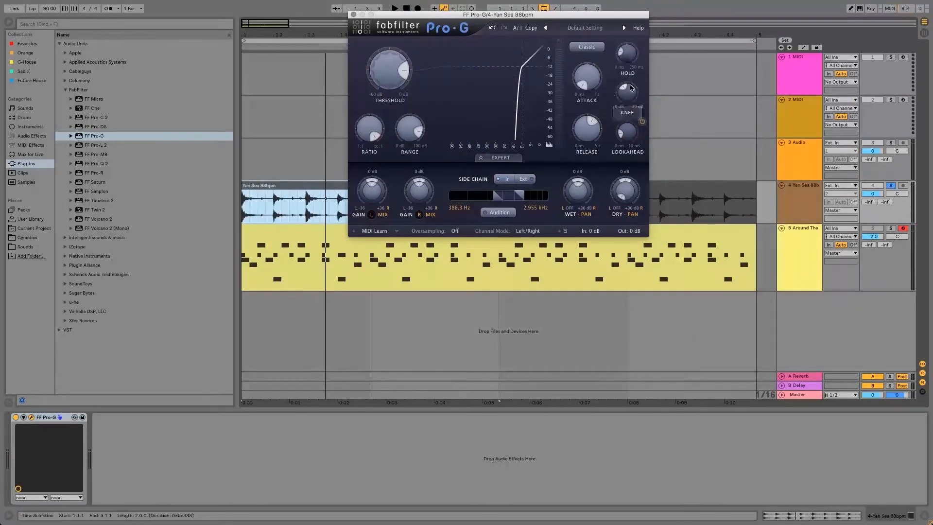
{"action": "key", "text": "space"}
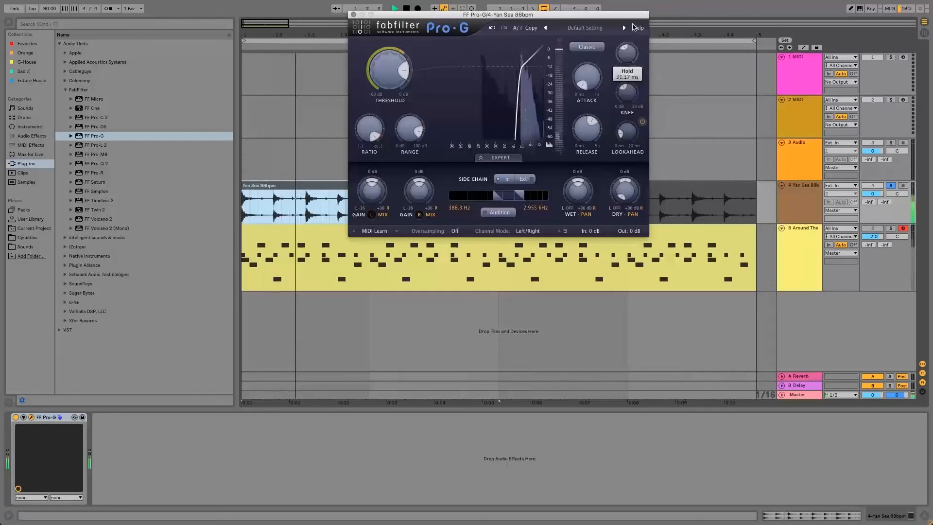
{"action": "left_click_drag", "start_coordinate": [633, 52], "coordinate": [624, 81]}
{"action": "left_click_drag", "start_coordinate": [592, 120], "coordinate": [599, 131]}
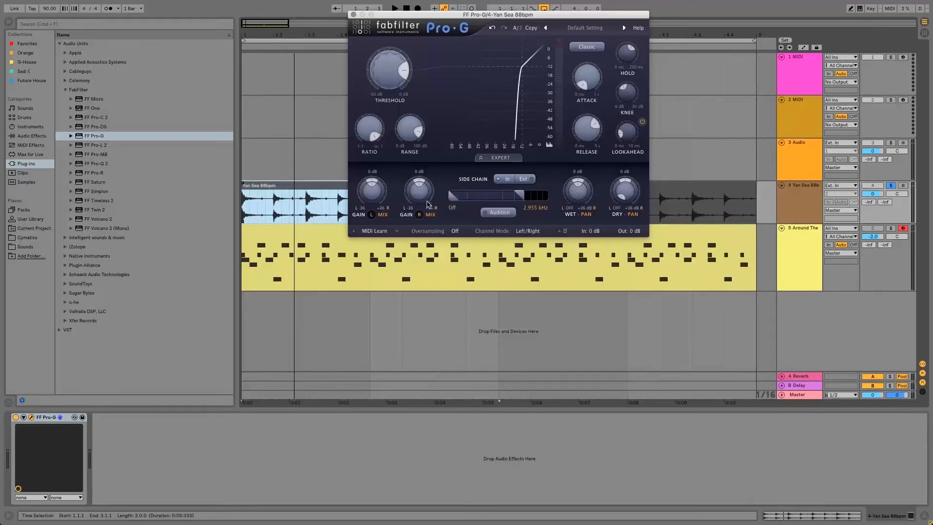
Turn off the side chain's low and high cut filters and keep the channel mode at Left/Right
{"action": "left_click_drag", "start_coordinate": [519, 197], "coordinate": [546, 196]}
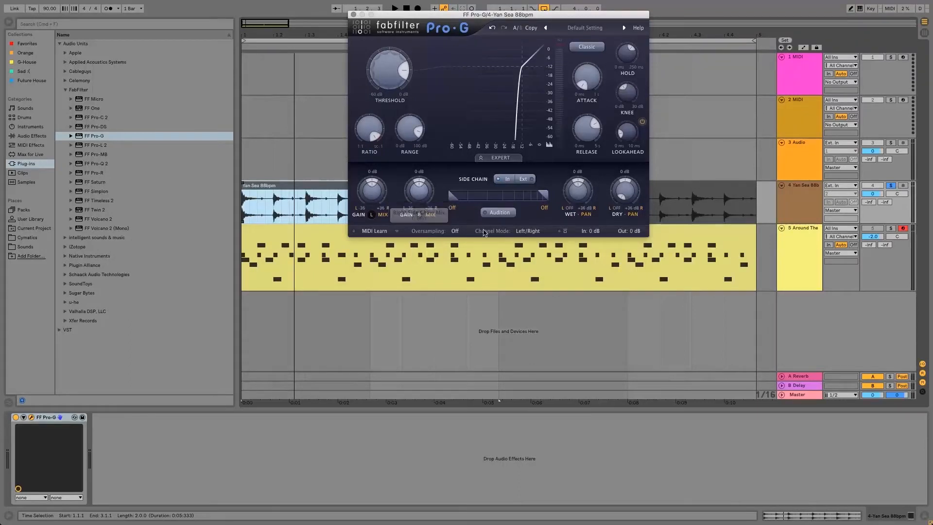
{"action": "left_click", "coordinate": [538, 234]}
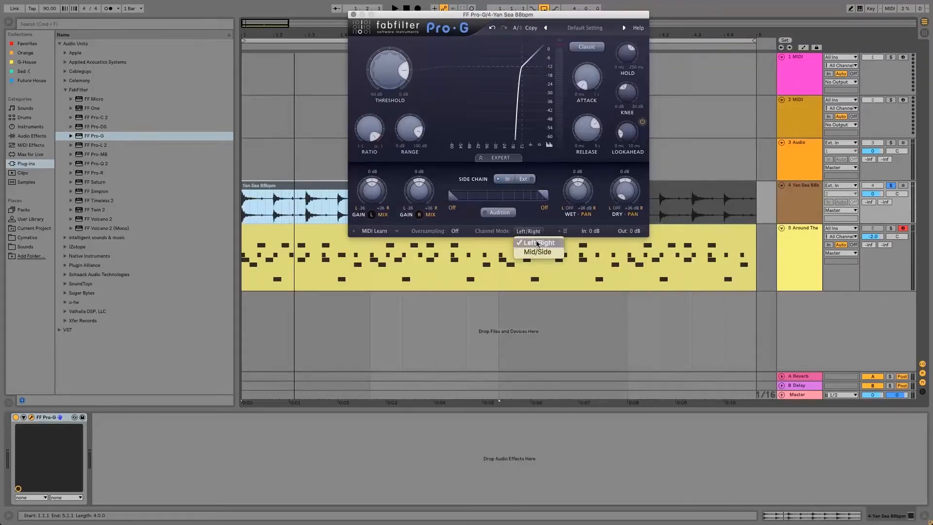
{"action": "left_click", "coordinate": [538, 242]}
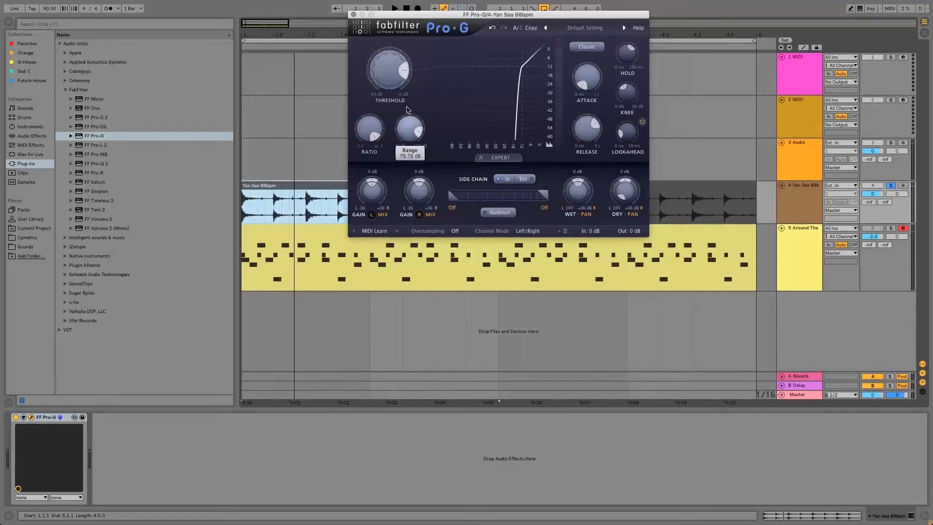
Try lower and higher right side chain gain levels and return the gain to about 0 dB
{"action": "mouse_move", "coordinate": [388, 61]}
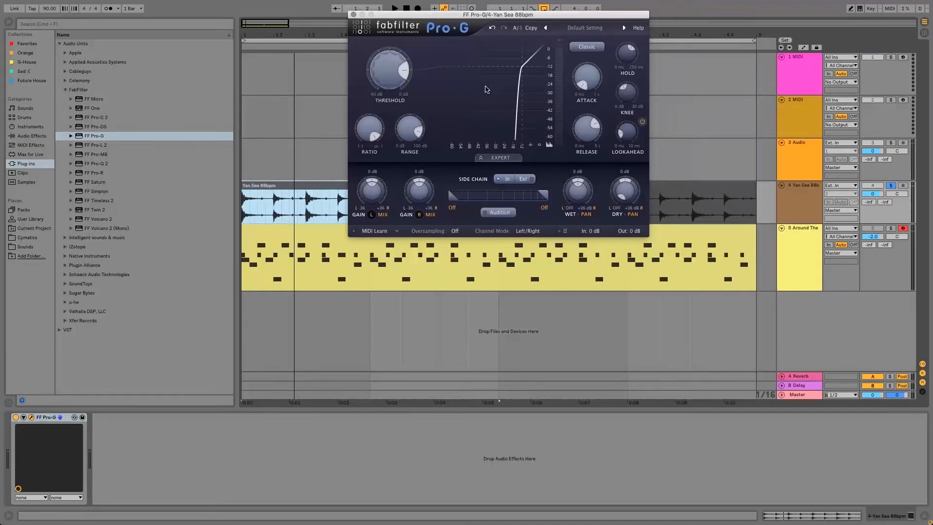
{"action": "mouse_move", "coordinate": [395, 80]}
{"action": "mouse_move", "coordinate": [418, 195]}
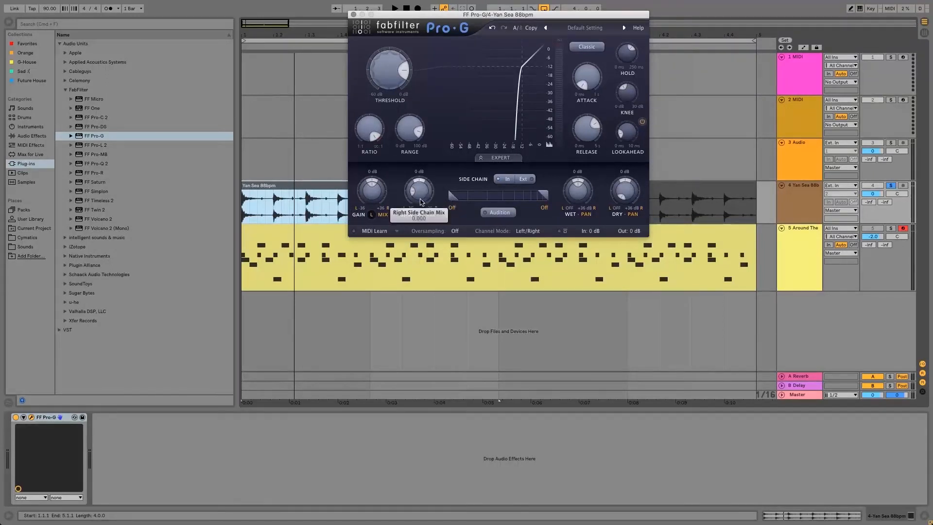
{"action": "left_click_drag", "start_coordinate": [418, 196], "coordinate": [420, 170]}
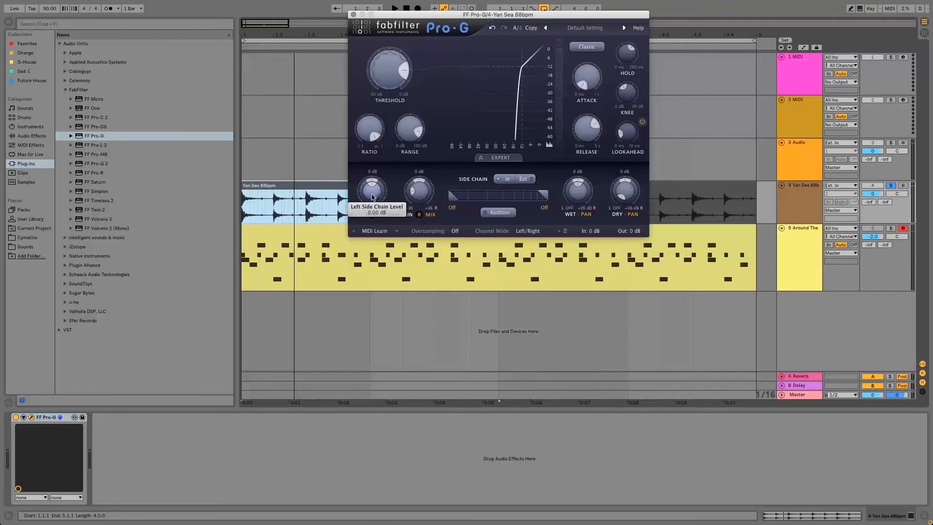
{"action": "double_click", "coordinate": [421, 192]}
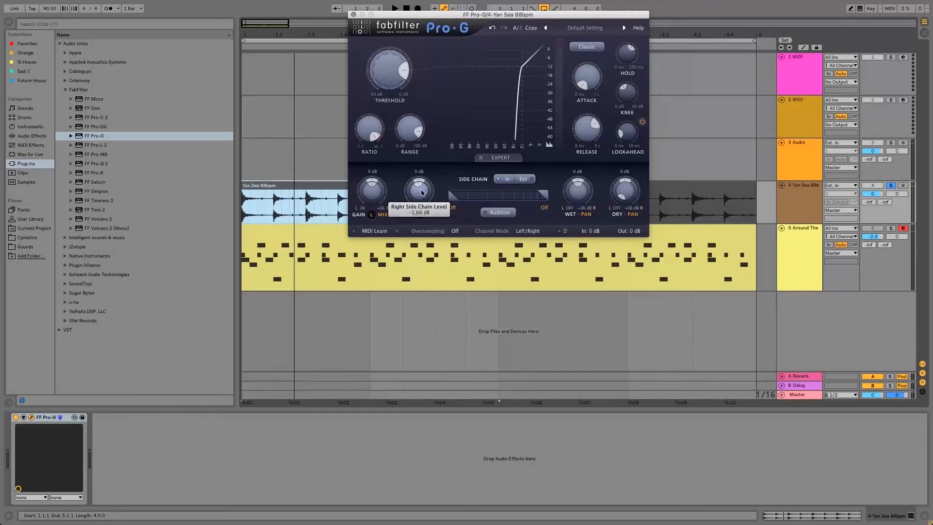
{"action": "left_click_drag", "start_coordinate": [422, 189], "coordinate": [423, 197]}
{"action": "left_click_drag", "start_coordinate": [423, 193], "coordinate": [421, 206]}
{"action": "mouse_move", "coordinate": [421, 196]}
{"action": "left_mouse_down"}
{"action": "mouse_move", "coordinate": [423, 167]}
{"action": "mouse_move", "coordinate": [422, 182]}
{"action": "left_mouse_up"}
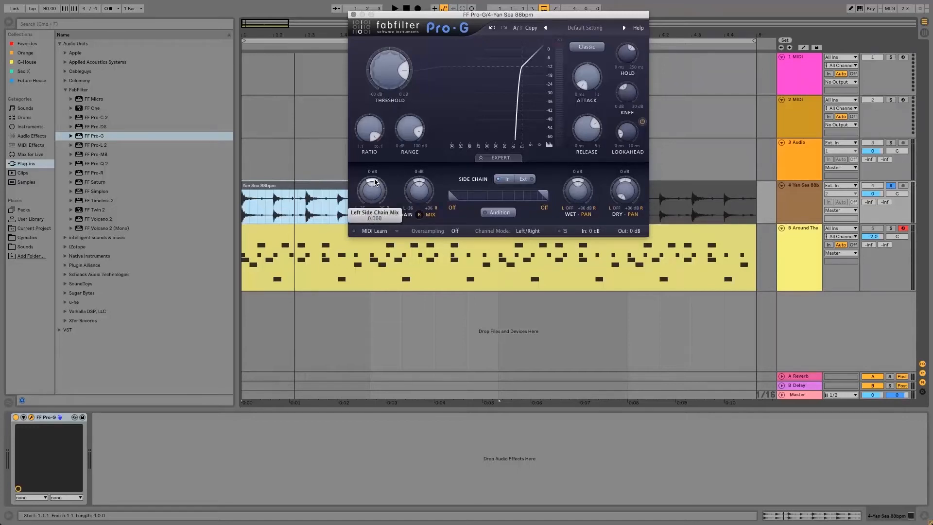
Nudge the right side chain mix and reset it to 0
{"action": "left_click_drag", "start_coordinate": [421, 185], "coordinate": [422, 181]}
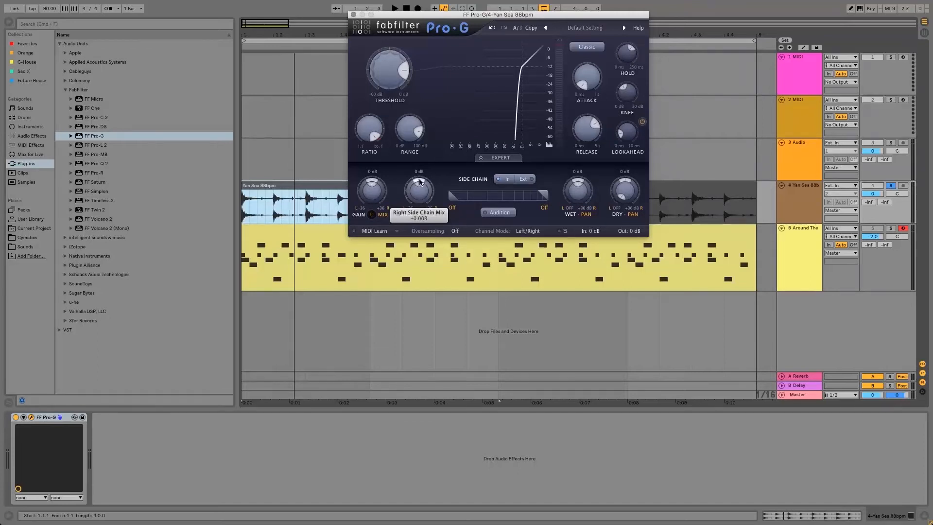
{"action": "double_click", "coordinate": [419, 182]}
{"action": "left_click", "coordinate": [420, 183]}
{"action": "double_click", "coordinate": [420, 182]}
{"action": "type", "text": "0"}
{"action": "key", "text": "Return"}
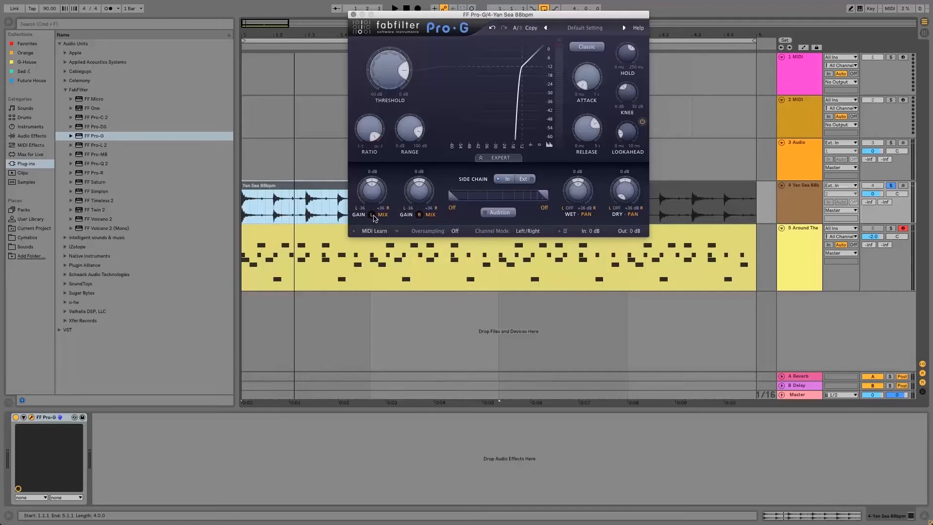
Set the left side chain mix to 1.000 and place the playback start near the beginning of the drum loop
{"action": "left_click_drag", "start_coordinate": [374, 182], "coordinate": [382, 207]}
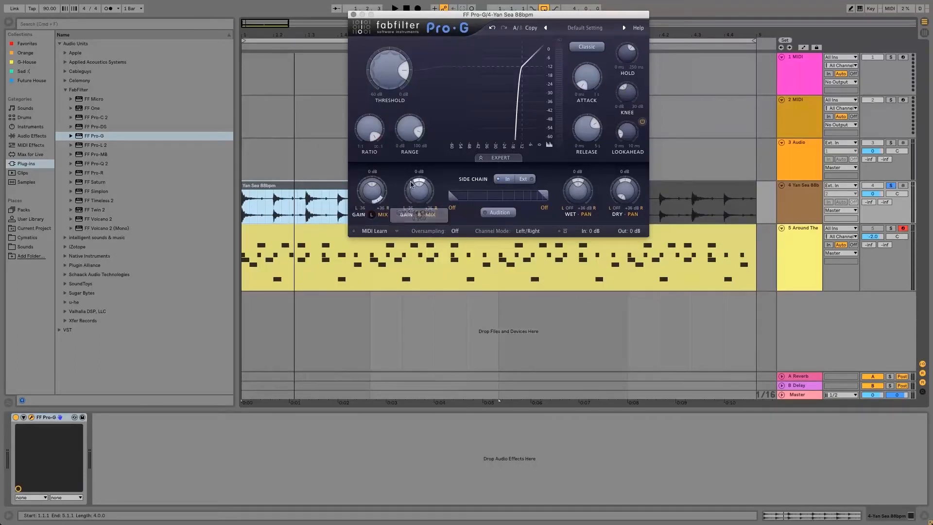
{"action": "left_click", "coordinate": [244, 207]}
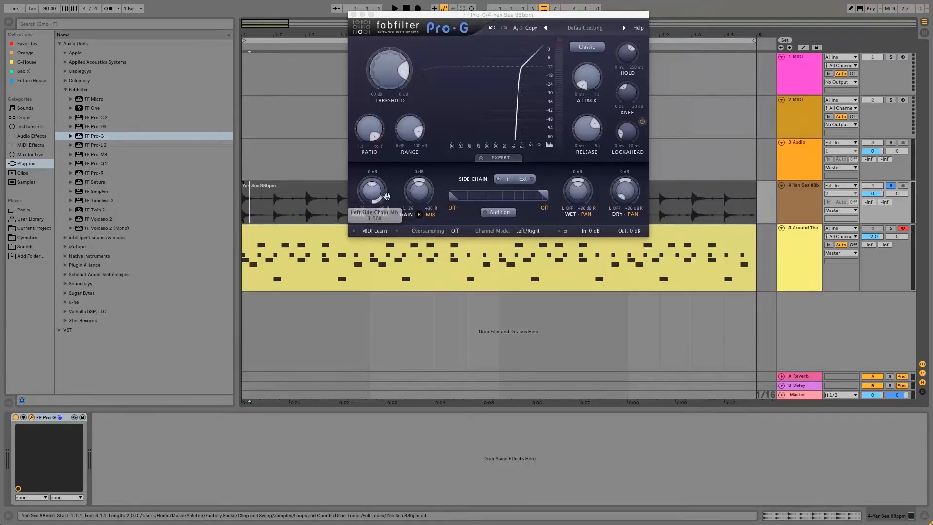
Set the right side chain mix to -1.000 and play the drum loop with side chain audition on
{"action": "left_click_drag", "start_coordinate": [423, 182], "coordinate": [418, 215]}
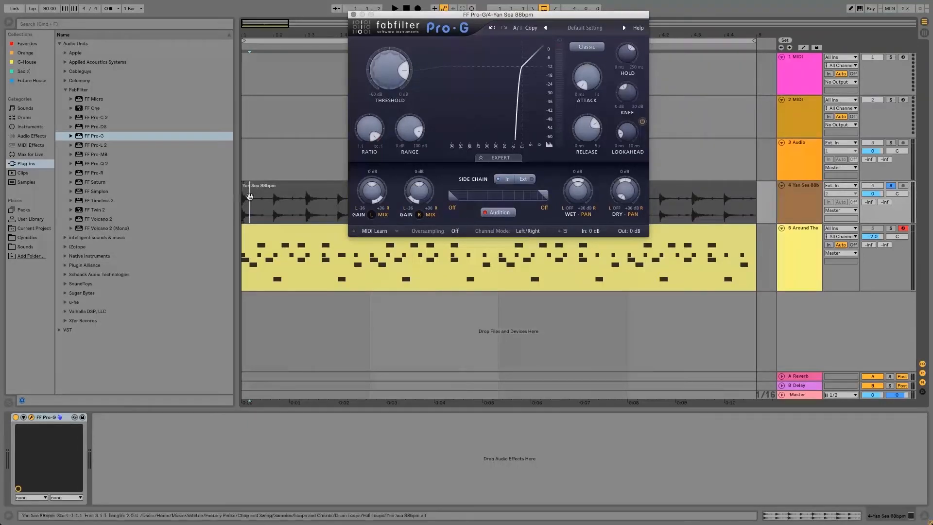
{"action": "key", "text": "space"}
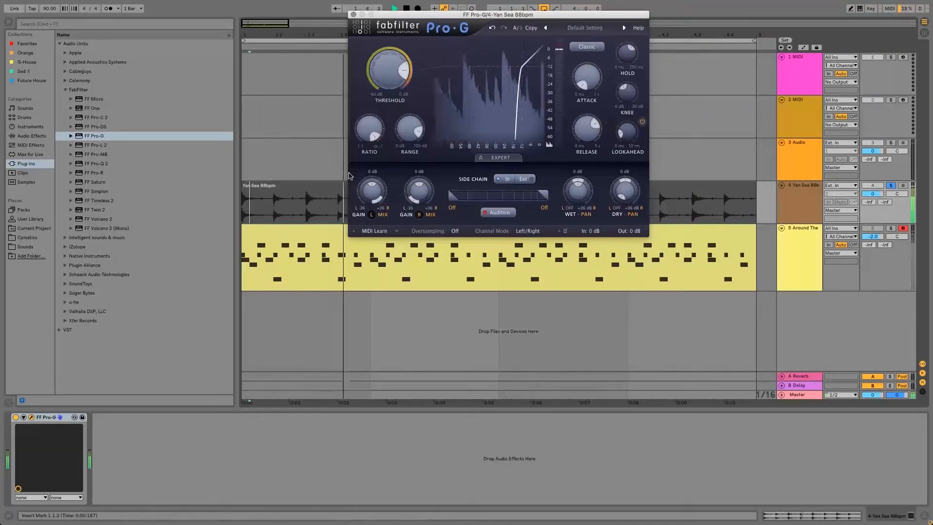
{"action": "left_click", "coordinate": [245, 75]}
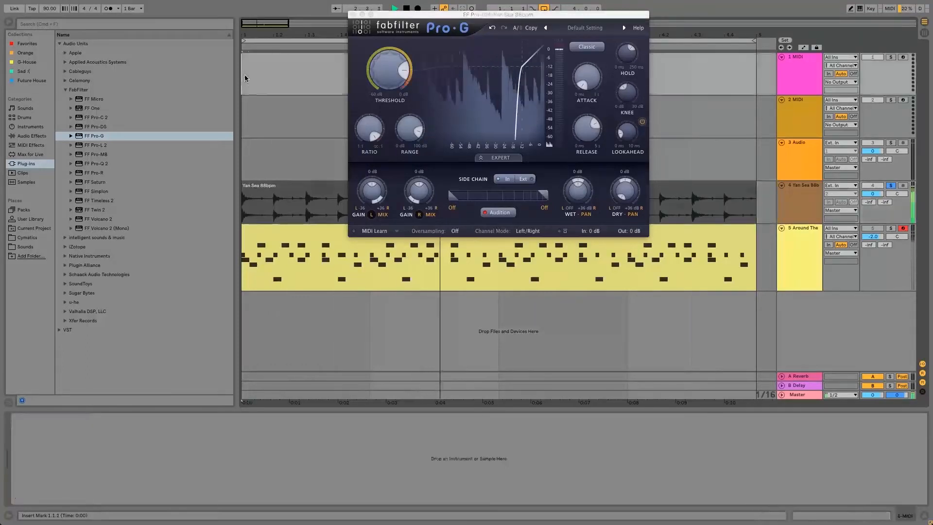
{"action": "key", "text": "space"}
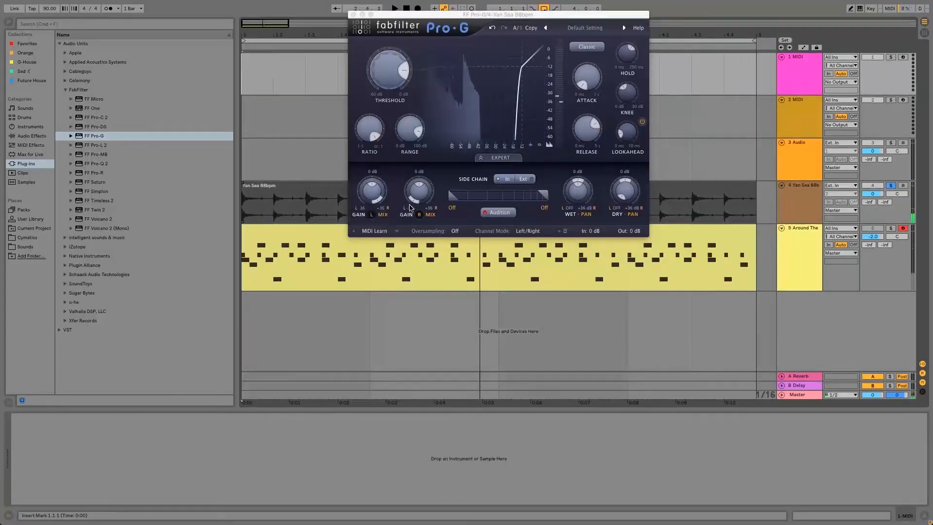
Swap the side chain mix directions while auditioning the loop from its start, setting the right mix to 1.000
{"action": "mouse_move", "coordinate": [413, 200]}
{"action": "left_mouse_down"}
{"action": "mouse_move", "coordinate": [413, 136]}
{"action": "mouse_move", "coordinate": [447, 184]}
{"action": "mouse_move", "coordinate": [421, 211]}
{"action": "left_mouse_up"}
{"action": "key", "text": "space"}
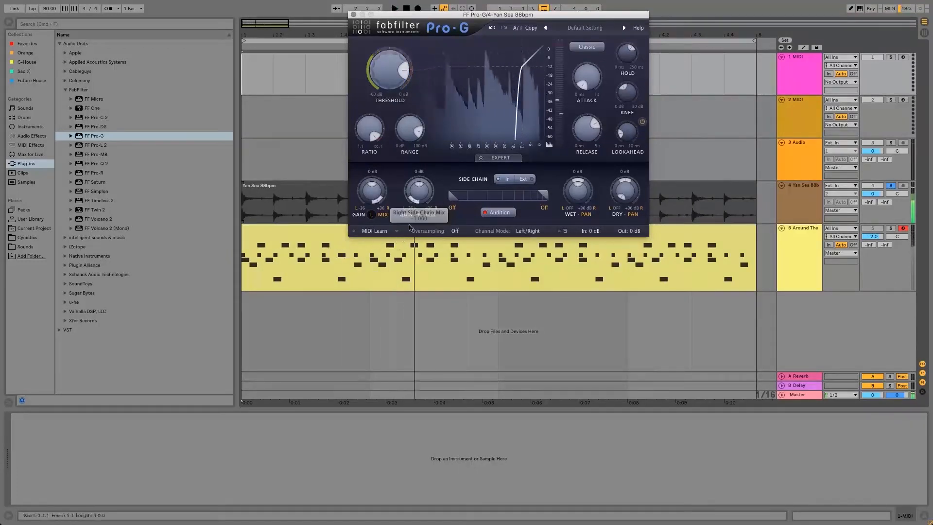
{"action": "key", "text": "space"}
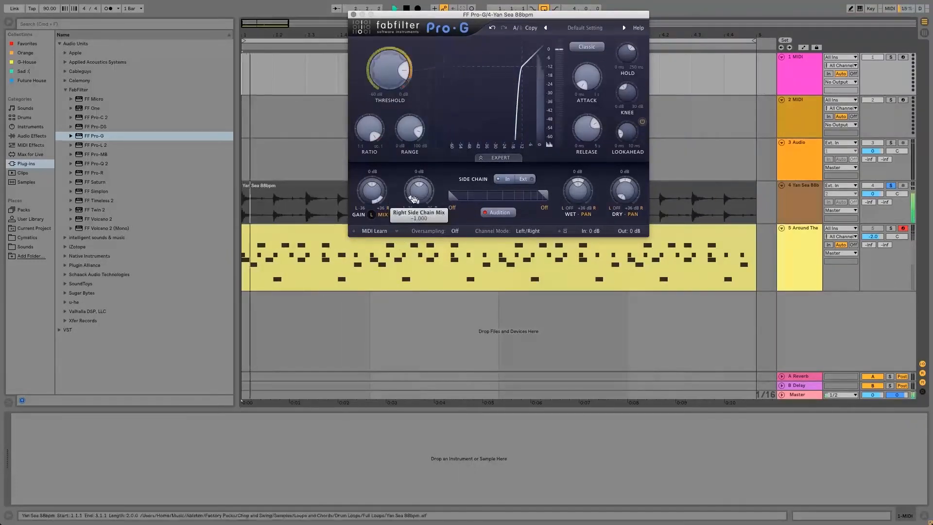
{"action": "left_click_drag", "start_coordinate": [414, 199], "coordinate": [432, 231]}
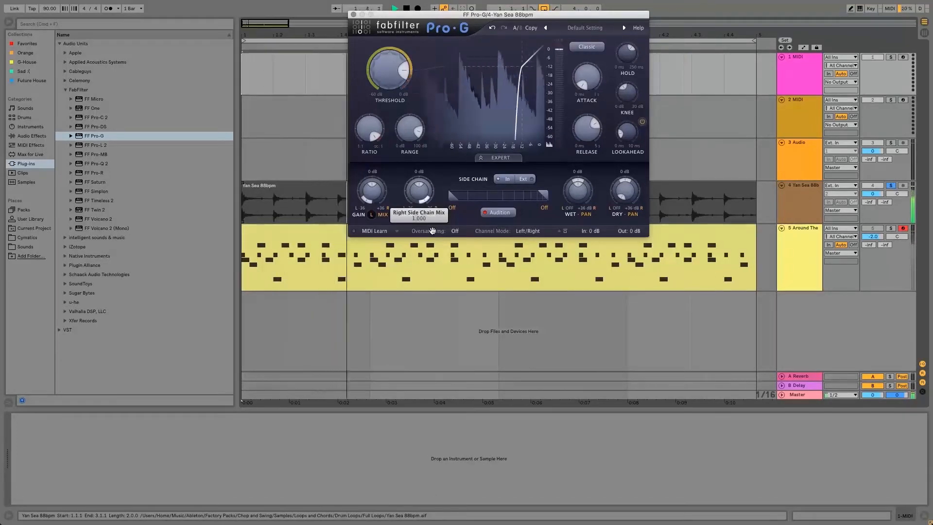
{"action": "key", "text": "space"}
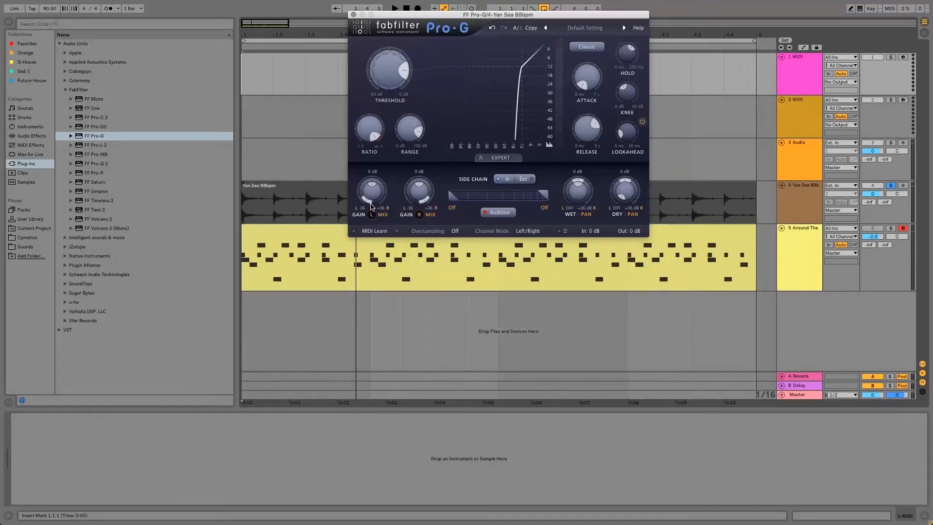
Compare both side chain mixes centred near 0 with the left mix set to -1.000 during playback
{"action": "left_click_drag", "start_coordinate": [371, 206], "coordinate": [368, 170]}
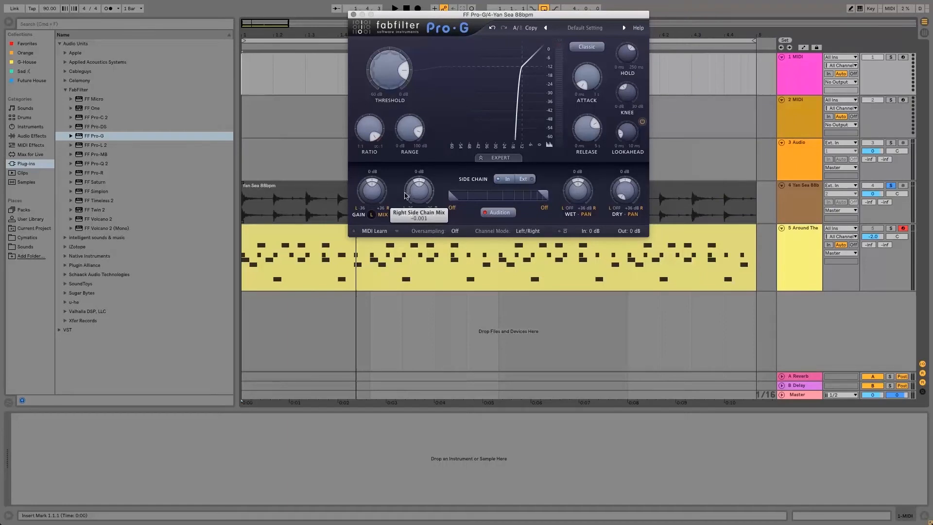
{"action": "key", "text": "space"}
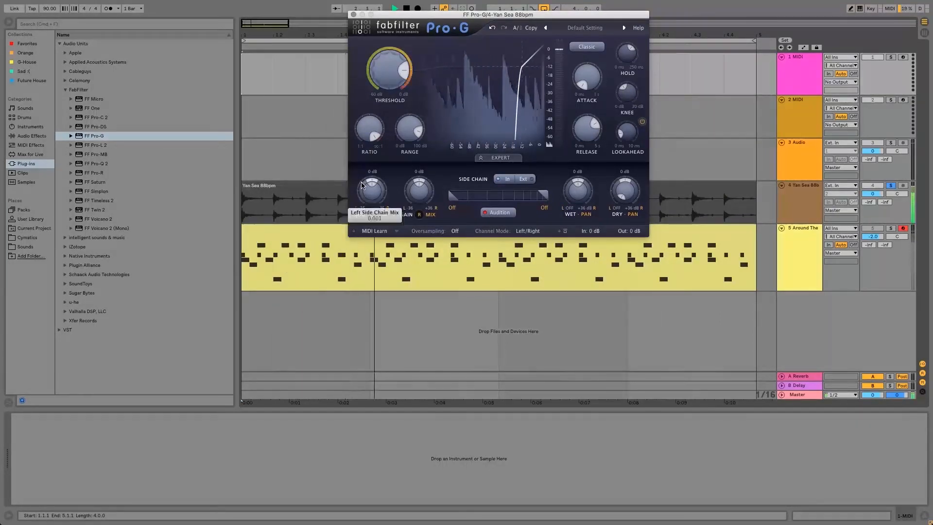
{"action": "left_click_drag", "start_coordinate": [361, 185], "coordinate": [348, 268]}
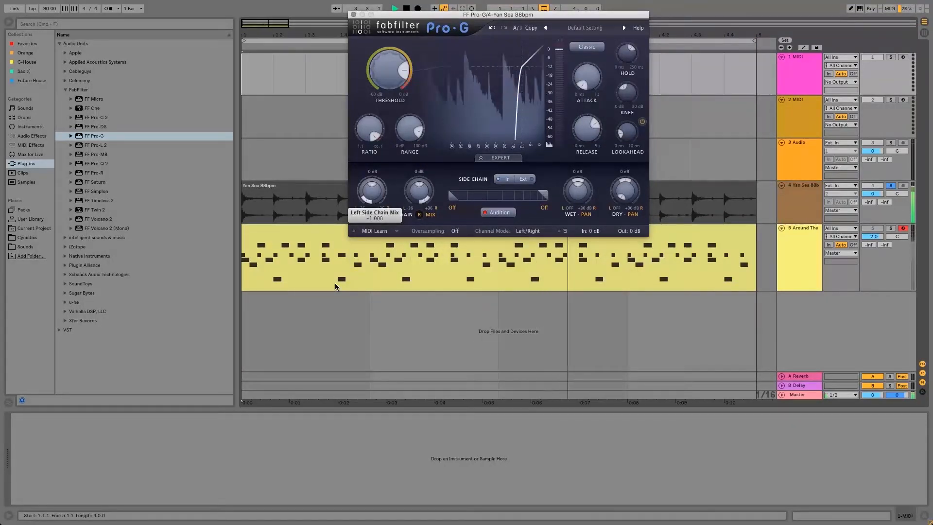
{"action": "key", "text": "space"}
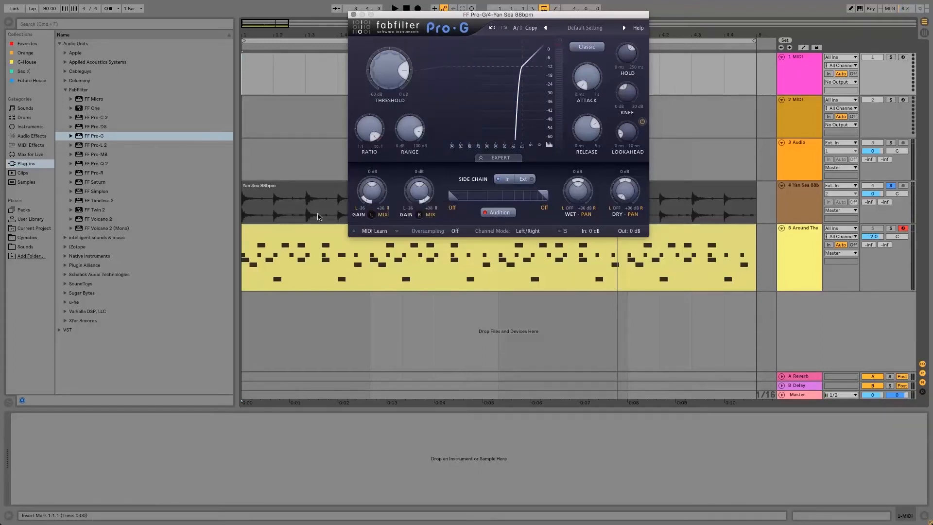
Lower the left side chain gain to about -20 dB while listening to the loop from its start
{"action": "left_click", "coordinate": [262, 171]}
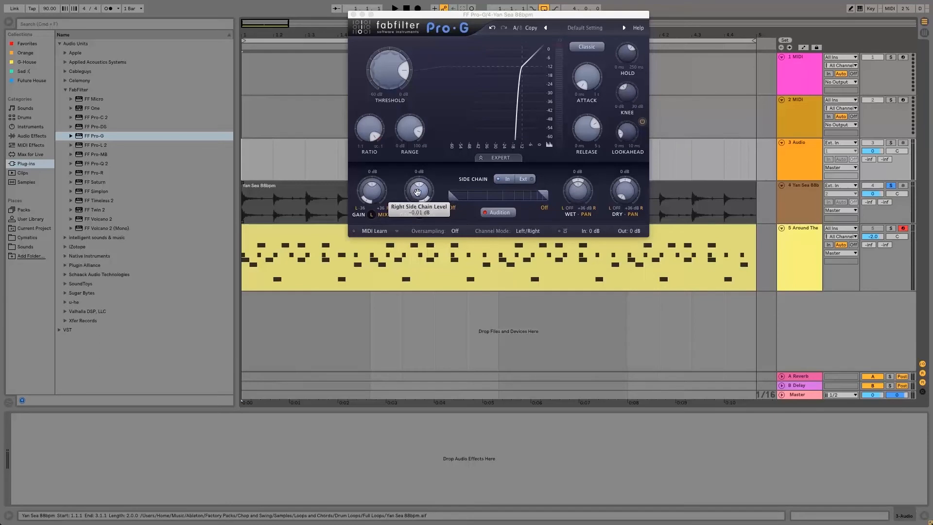
{"action": "left_click_drag", "start_coordinate": [373, 191], "coordinate": [372, 195]}
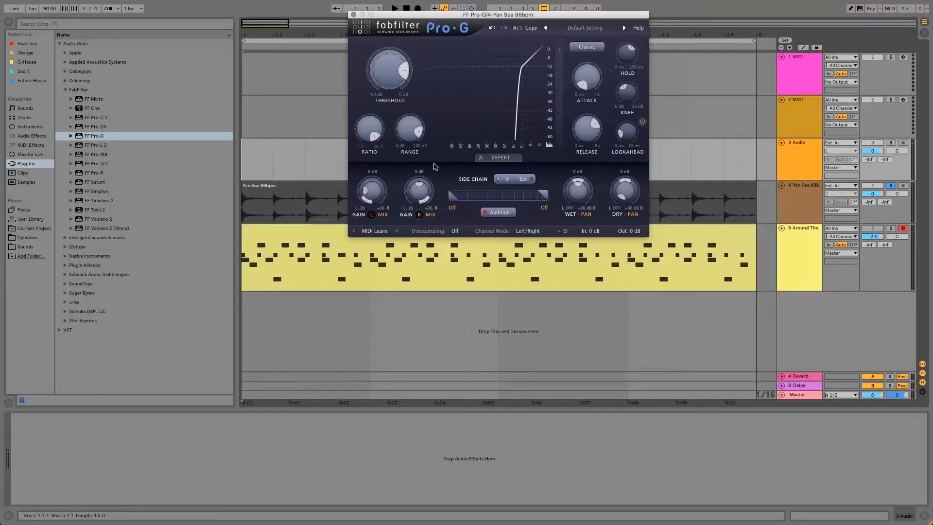
{"action": "key", "text": "space"}
{"action": "left_click_drag", "start_coordinate": [375, 218], "coordinate": [374, 188]}
{"action": "key", "text": "space"}
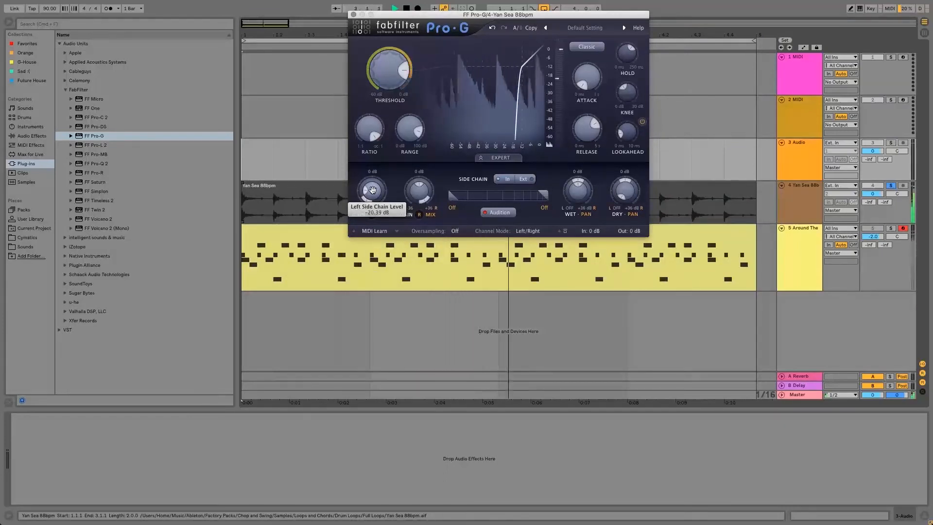
{"action": "key", "text": "space"}
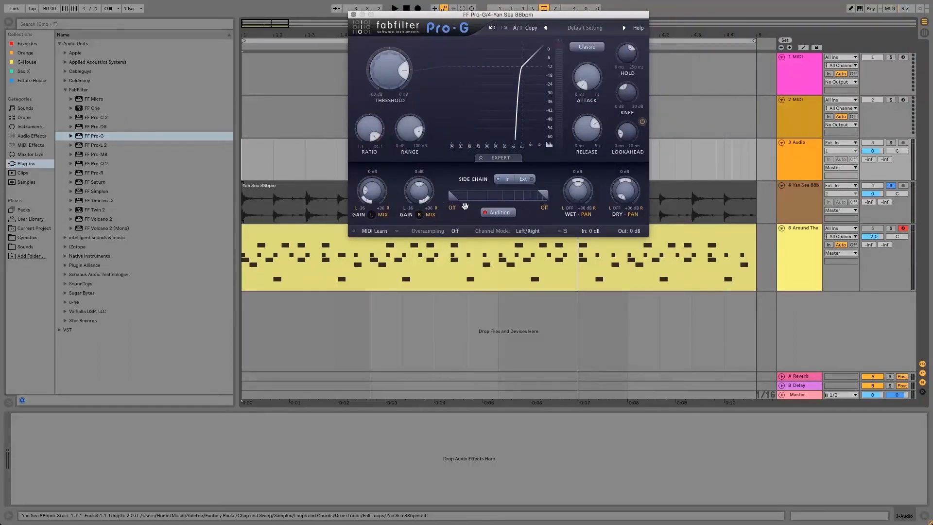
Turn off side chain audition, set the threshold to -10.77 dB and play the loop
{"action": "mouse_move", "coordinate": [419, 197]}
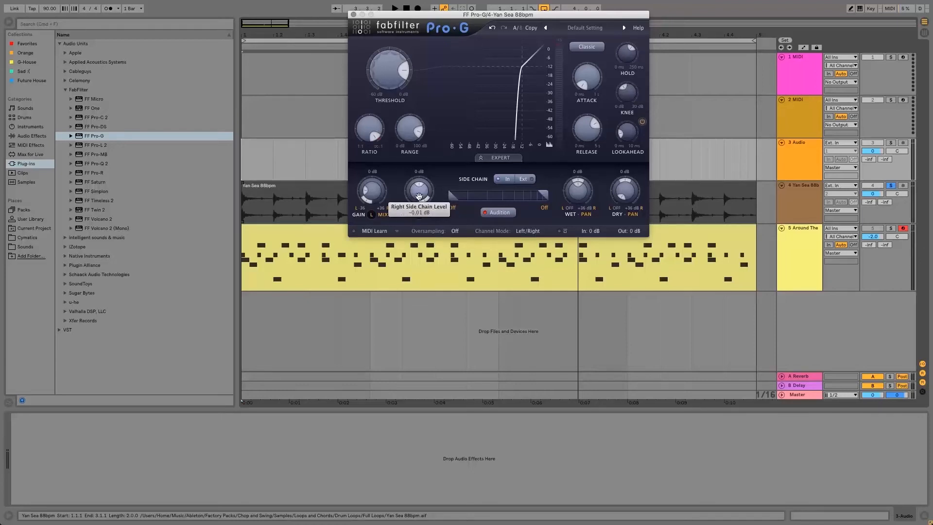
{"action": "mouse_move", "coordinate": [371, 197]}
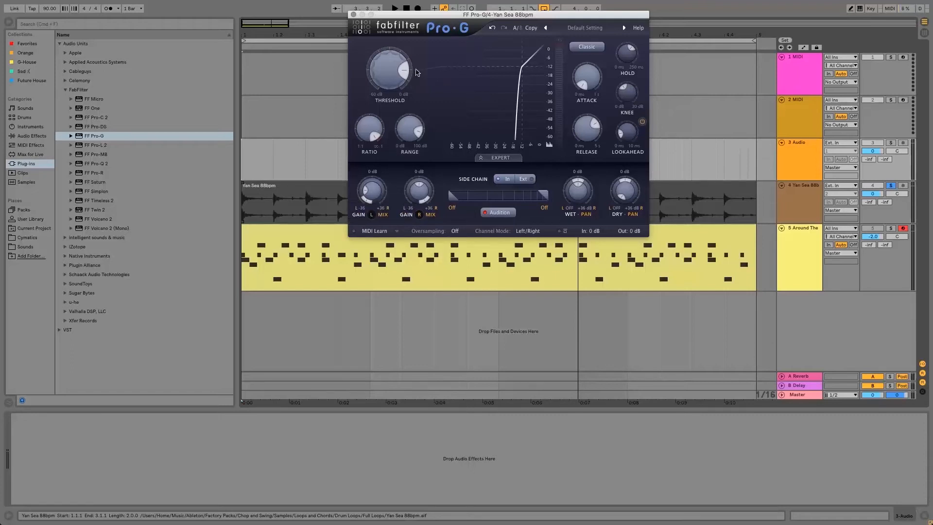
{"action": "mouse_move", "coordinate": [406, 72]}
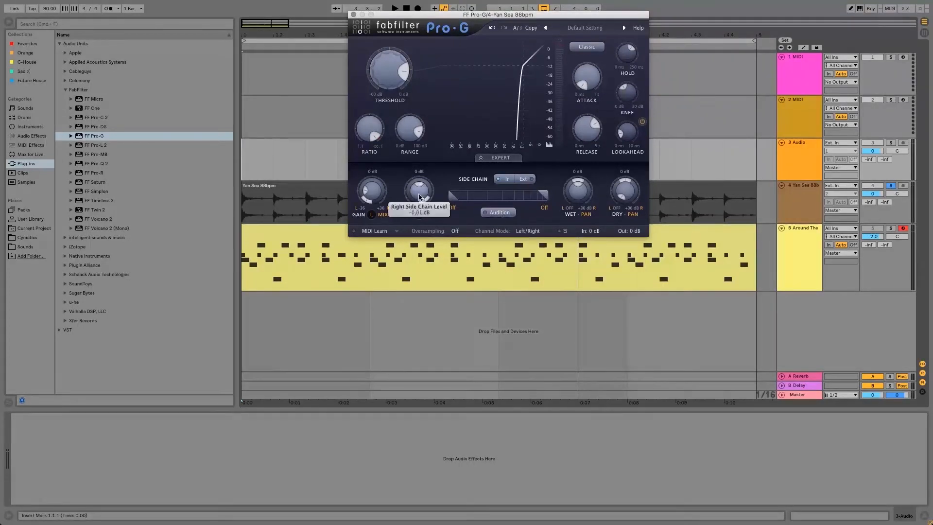
{"action": "key", "text": "space"}
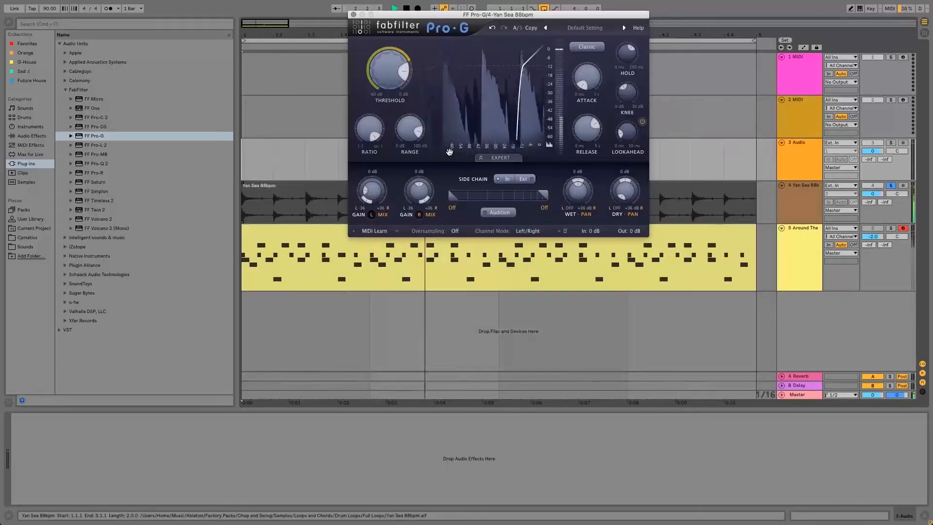
{"action": "key", "text": "space"}
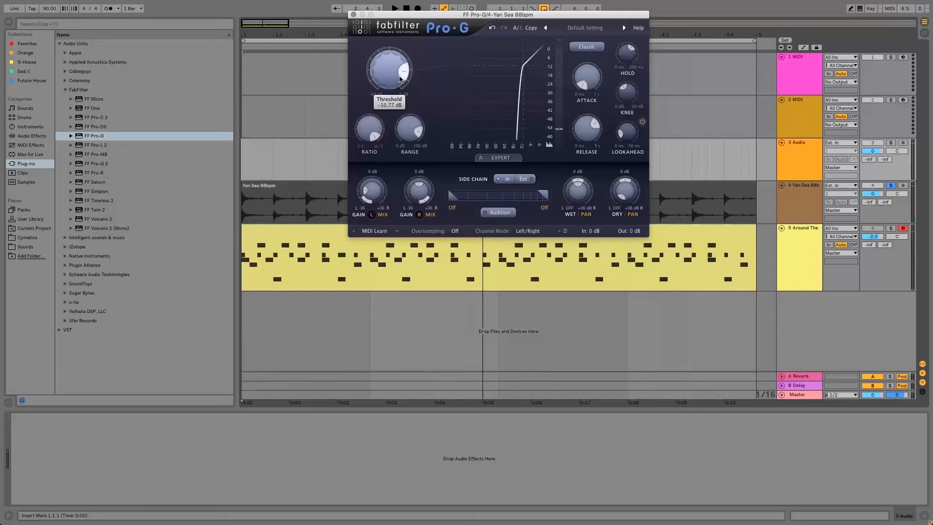
Set the threshold to -11.87 dB and compare the loop with side chain audition on and off
{"action": "left_click_drag", "start_coordinate": [400, 79], "coordinate": [406, 77]}
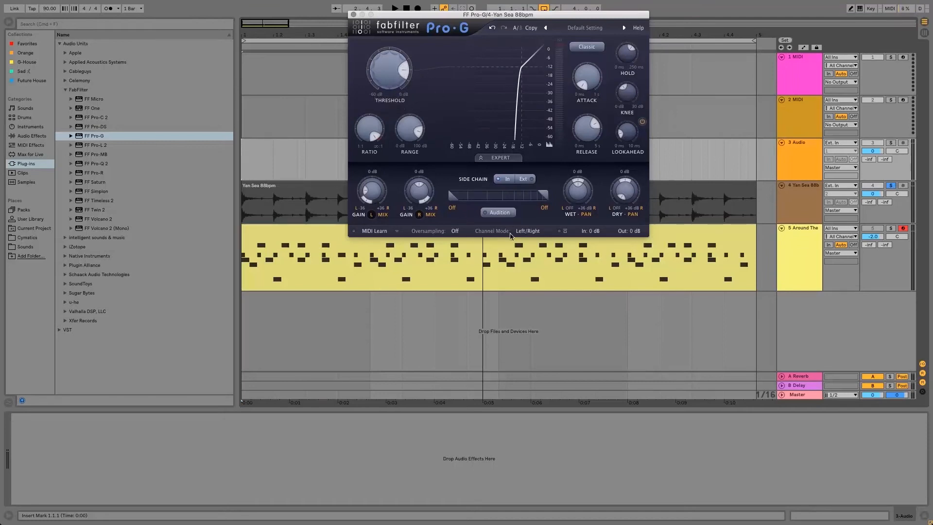
{"action": "left_click", "coordinate": [504, 214]}
{"action": "key", "text": "space"}
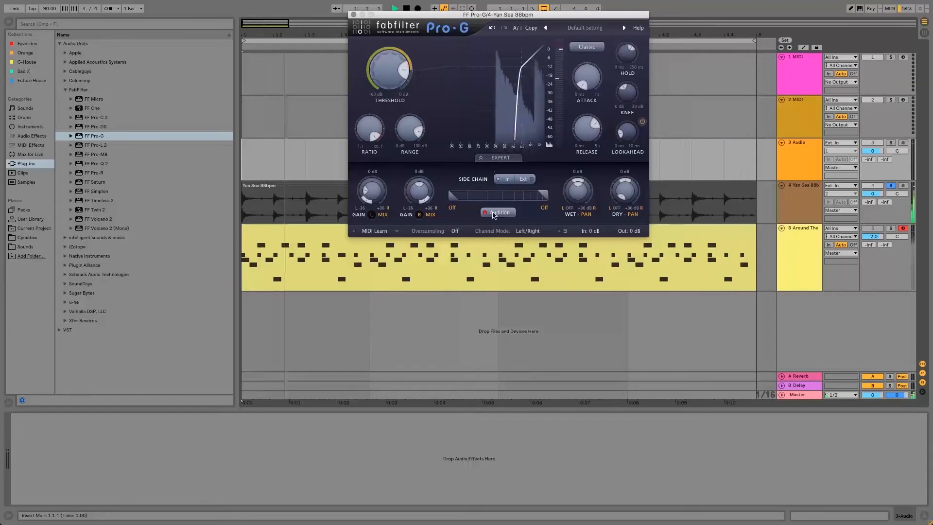
{"action": "key", "text": "space"}
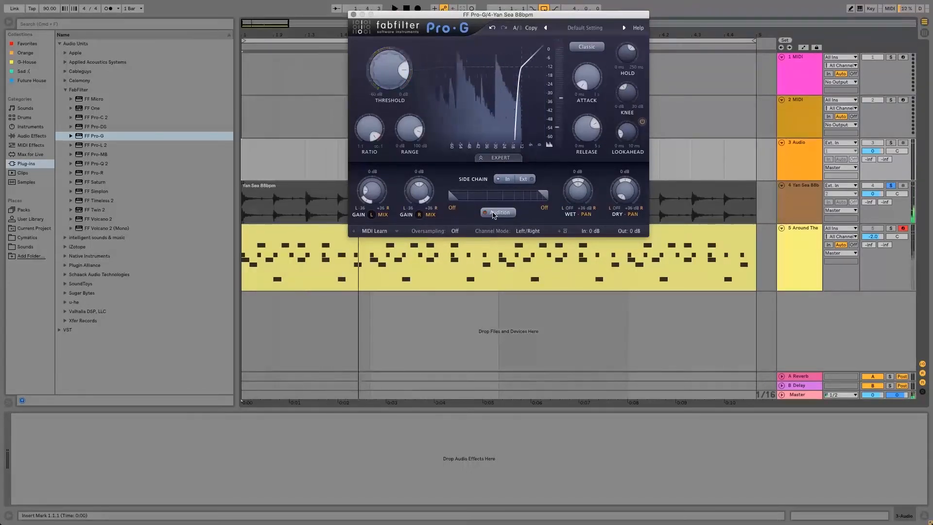
{"action": "key", "text": "space"}
{"action": "mouse_move", "coordinate": [410, 121]}
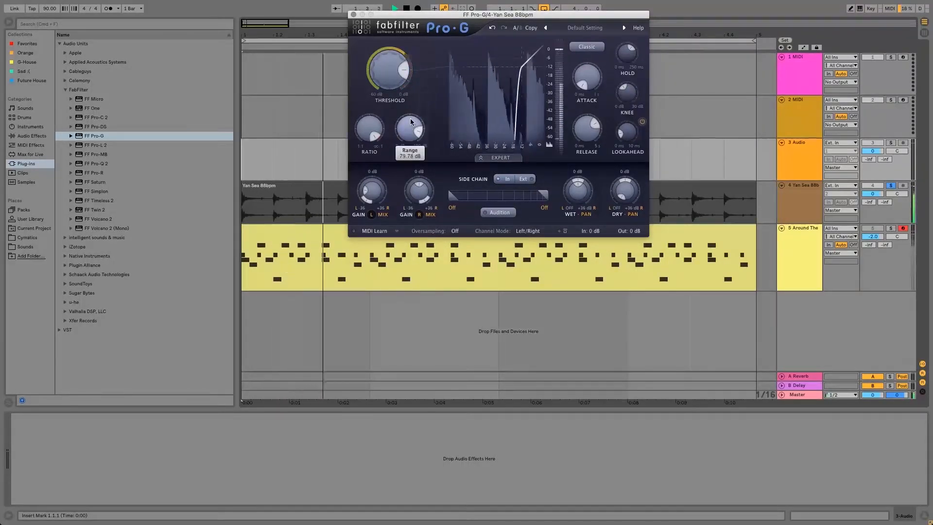
{"action": "key", "text": "space"}
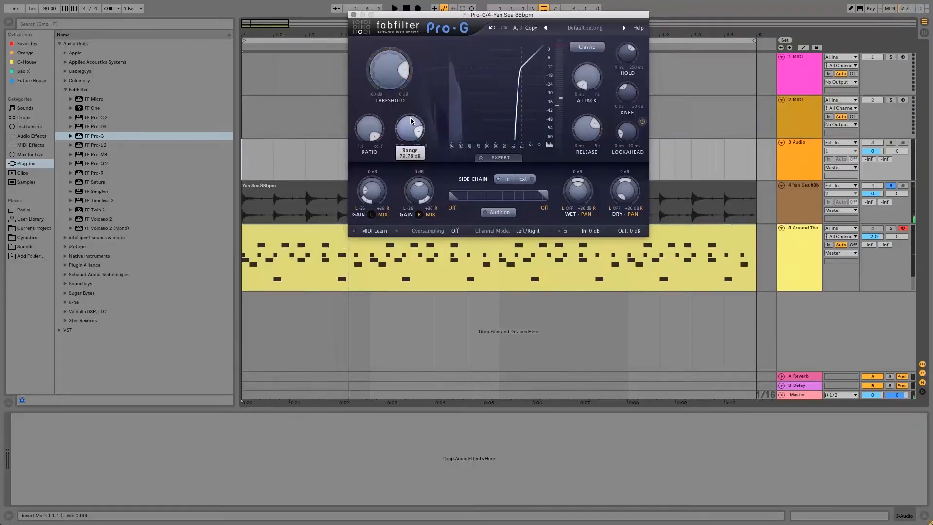
Lower the threshold to -23.90 dB and compare playback with side chain audition on and off
{"action": "mouse_move", "coordinate": [403, 71]}
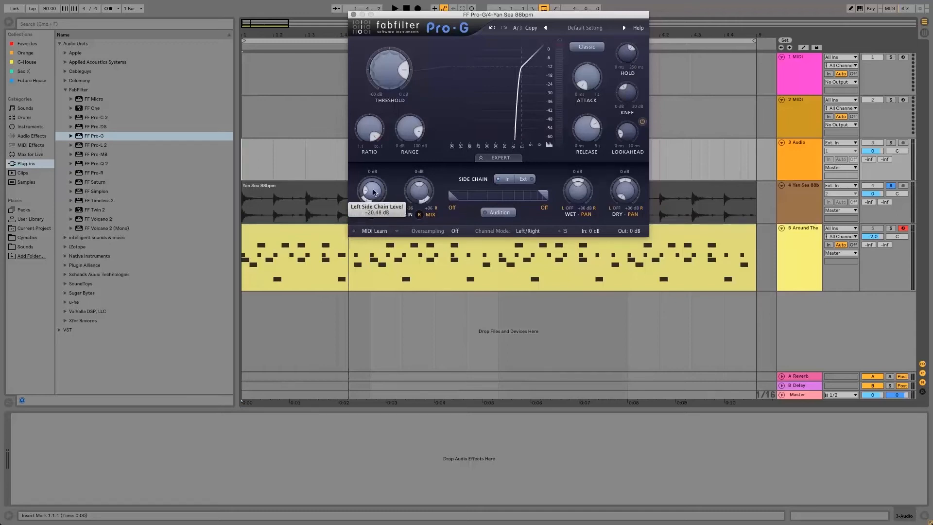
{"action": "mouse_move", "coordinate": [403, 137]}
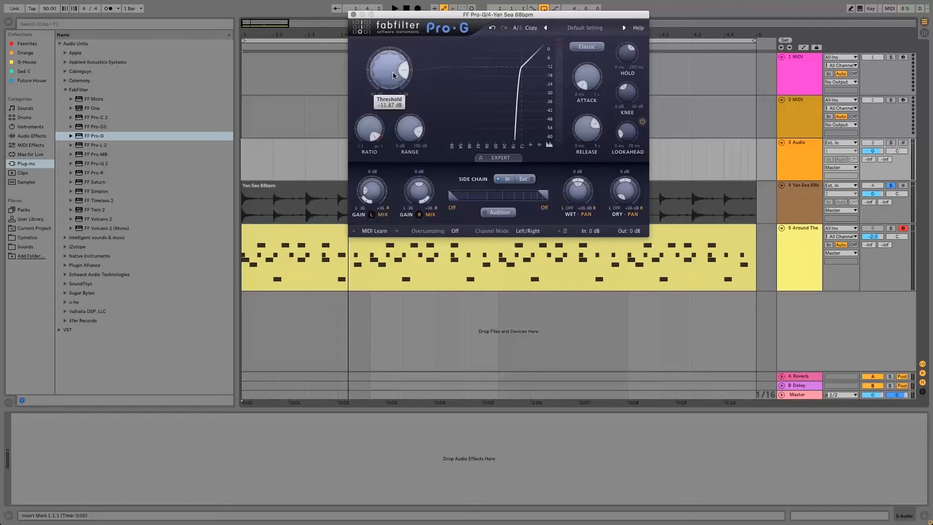
{"action": "left_click_drag", "start_coordinate": [392, 74], "coordinate": [389, 116]}
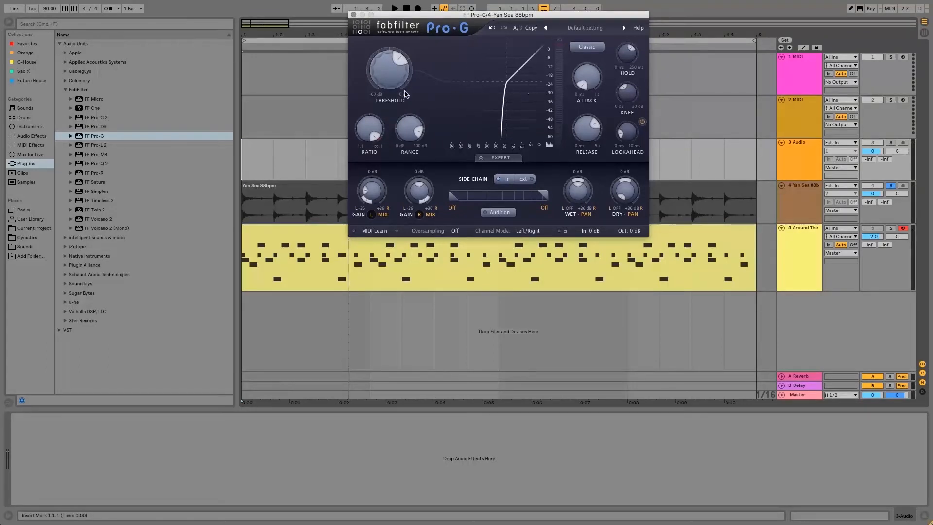
{"action": "key", "text": "space"}
{"action": "left_click_drag", "start_coordinate": [398, 86], "coordinate": [398, 92]}
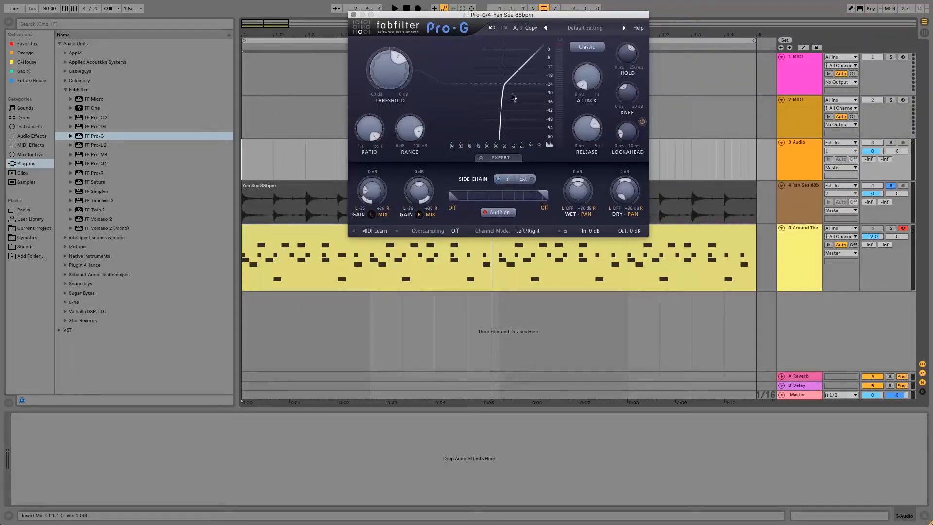
{"action": "key", "text": "space"}
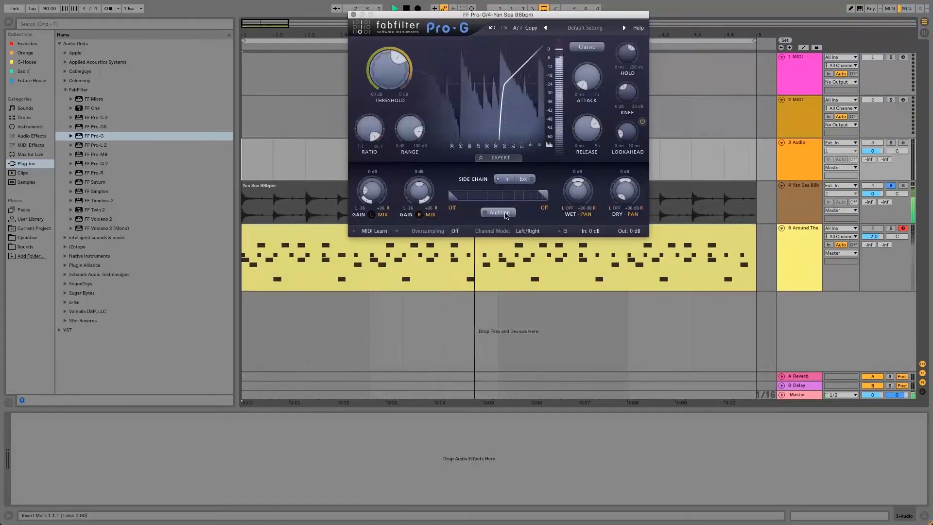
{"action": "key", "text": "space"}
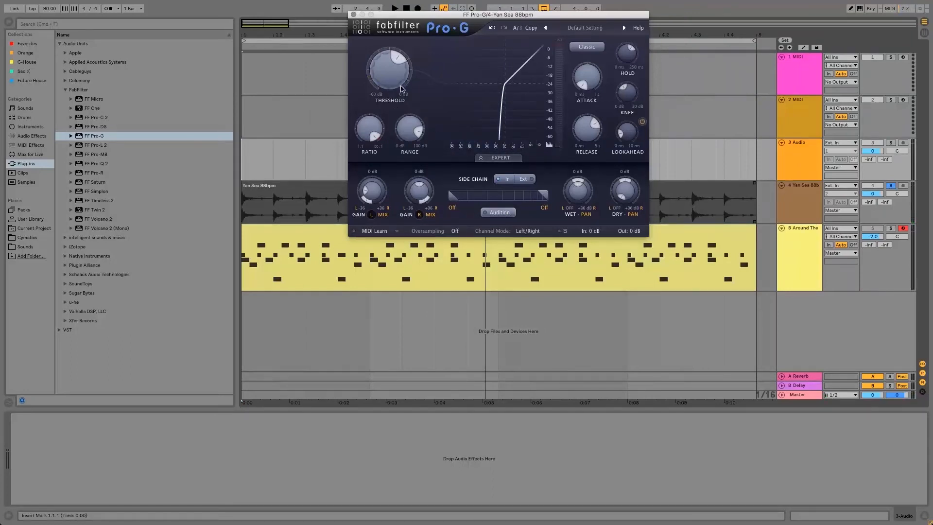
{"action": "mouse_move", "coordinate": [400, 84]}
{"action": "left_click_drag", "start_coordinate": [400, 85], "coordinate": [399, 88]}
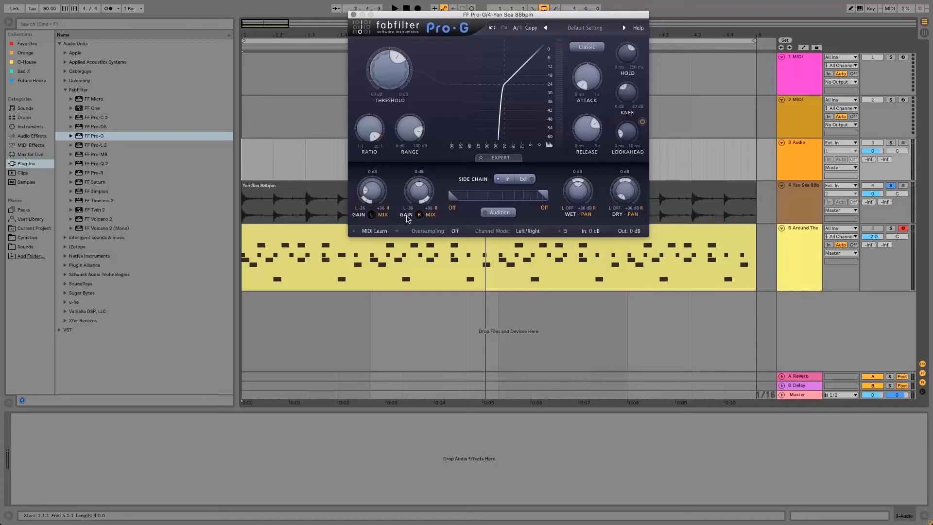
Lower the threshold to its -60 dB minimum while the loop plays, and stop playback
{"action": "mouse_move", "coordinate": [376, 199]}
{"action": "mouse_move", "coordinate": [396, 79]}
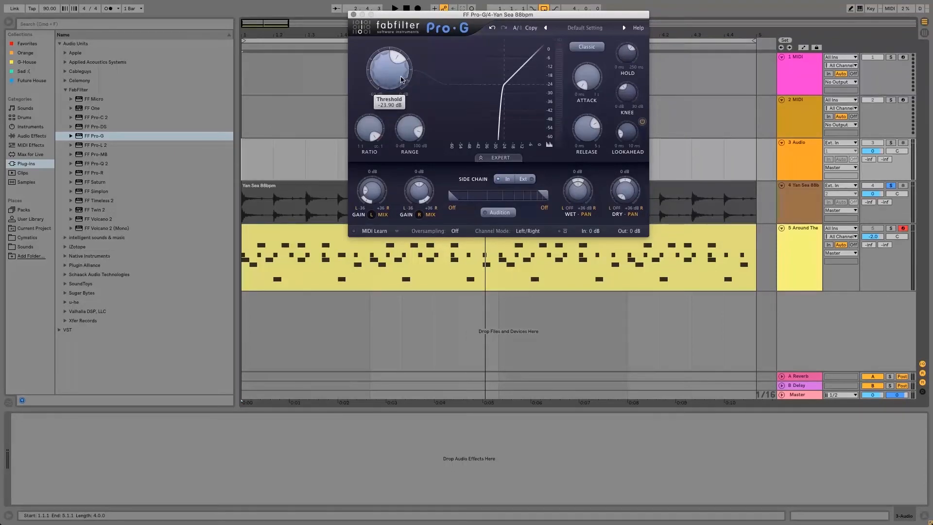
{"action": "key", "text": "space"}
{"action": "left_click_drag", "start_coordinate": [393, 76], "coordinate": [382, 195]}
{"action": "key", "text": "space"}
{"action": "mouse_move", "coordinate": [402, 75]}
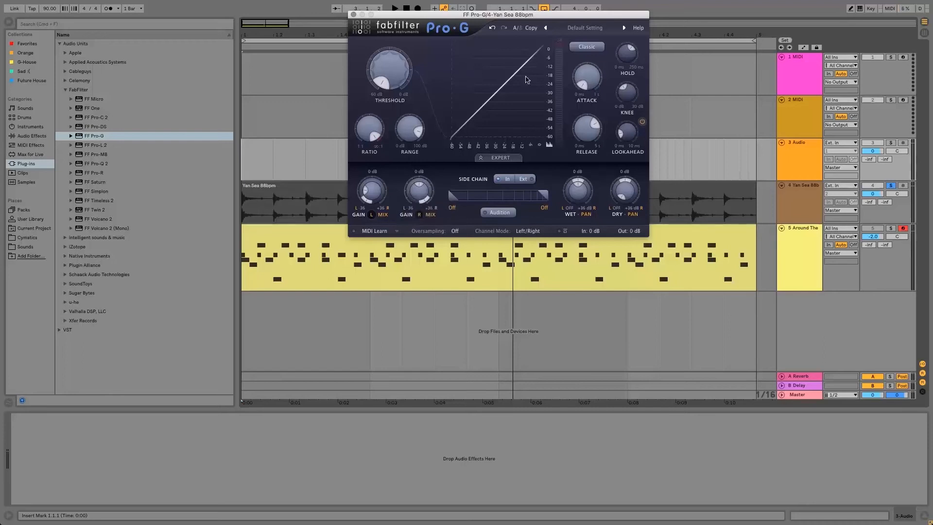
Raise the threshold to -23.73 dB while the loop plays, and stop playback
{"action": "key", "text": "space"}
{"action": "left_click_drag", "start_coordinate": [408, 67], "coordinate": [416, 44]}
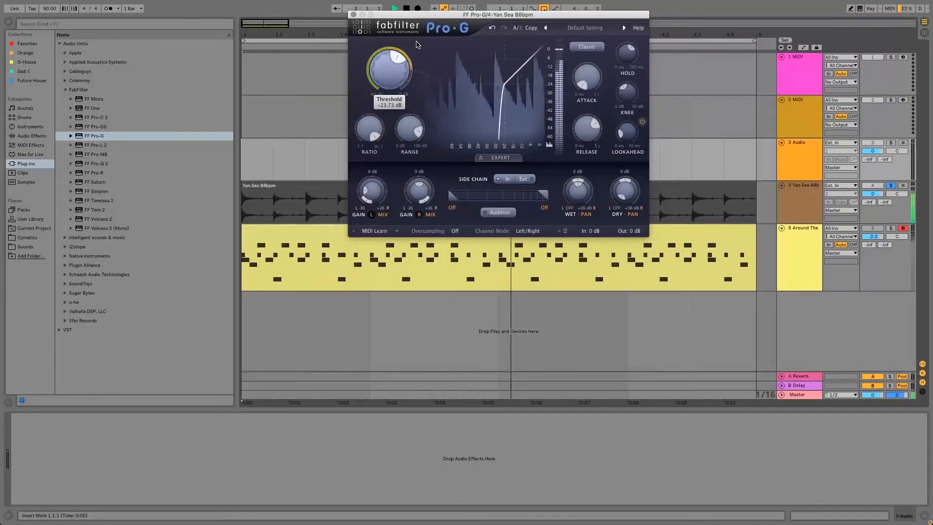
{"action": "key", "text": "space"}
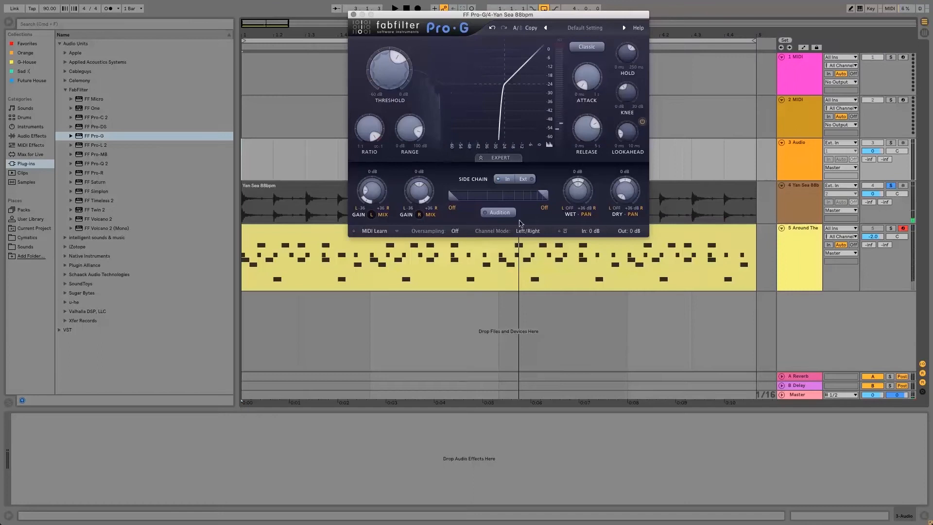
Switch the channel mode to Mid/Side and nudge the mid channel's side chain gain to about +0.26 dB
{"action": "left_click", "coordinate": [529, 232]}
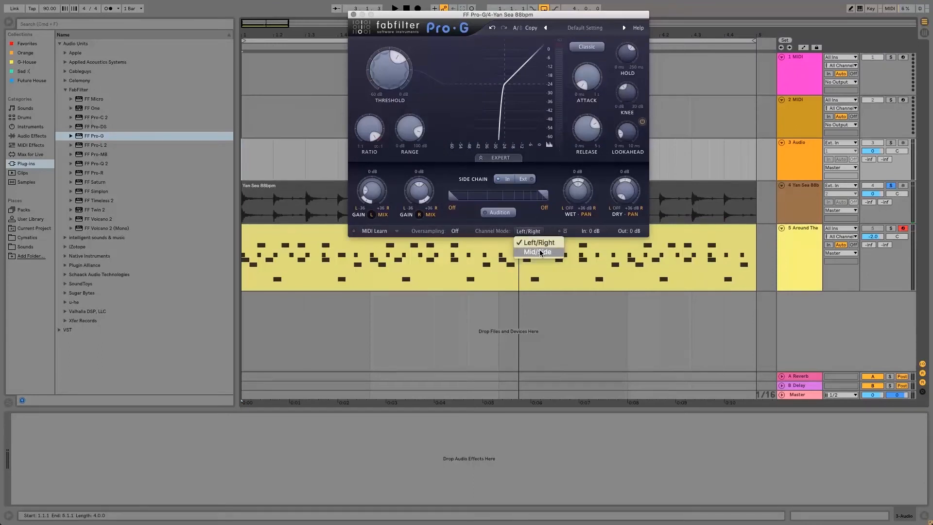
{"action": "left_click", "coordinate": [539, 252]}
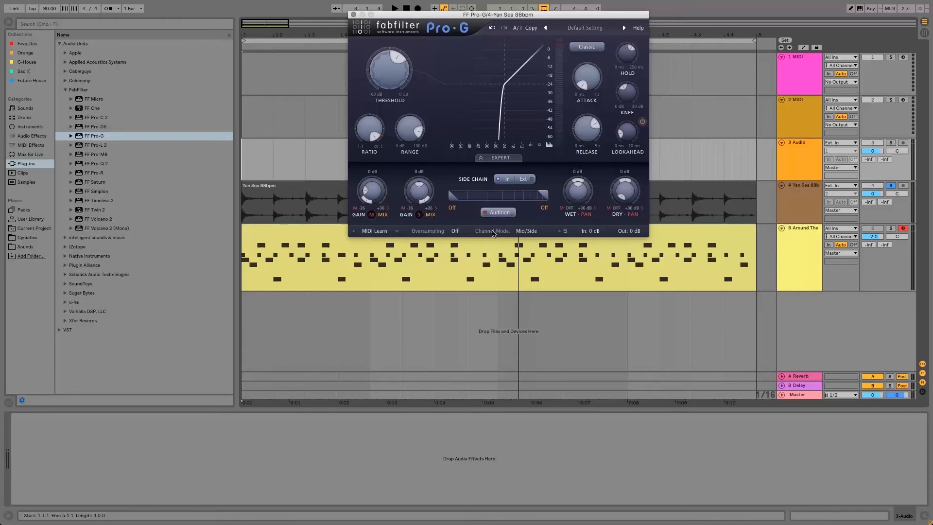
{"action": "left_click_drag", "start_coordinate": [375, 198], "coordinate": [380, 157]}
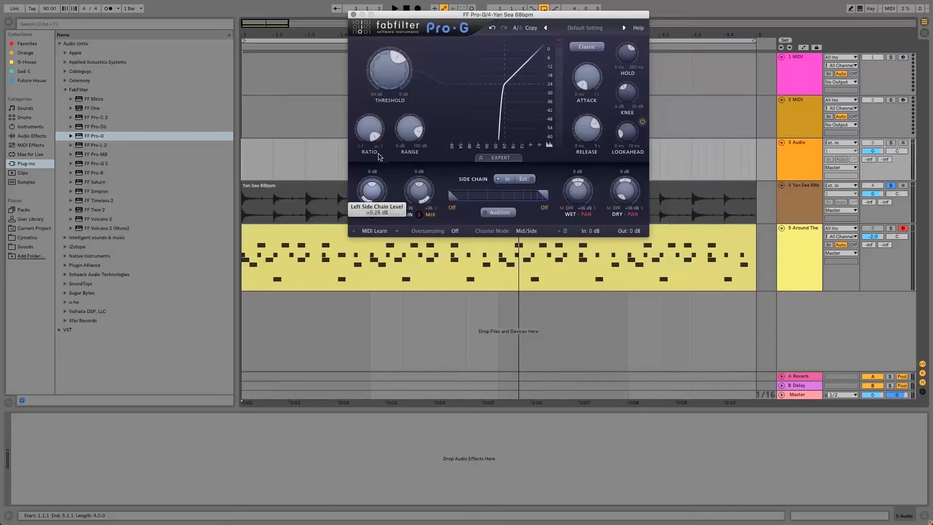
{"action": "left_click", "coordinate": [419, 215]}
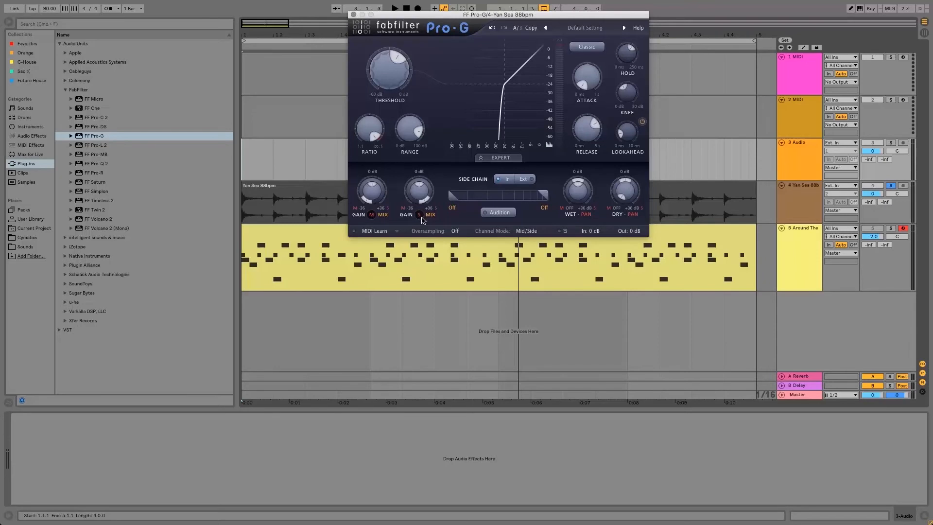
Turn on side chain audition, with the mid channel's mix set toward mid and the side channel's mix toward side
{"action": "left_click", "coordinate": [500, 212]}
{"action": "left_click_drag", "start_coordinate": [376, 194], "coordinate": [381, 292]}
{"action": "mouse_move", "coordinate": [425, 202]}
{"action": "left_mouse_down"}
{"action": "mouse_move", "coordinate": [428, 184]}
{"action": "mouse_move", "coordinate": [408, 197]}
{"action": "mouse_move", "coordinate": [435, 202]}
{"action": "left_mouse_up"}
{"action": "key", "text": "space"}
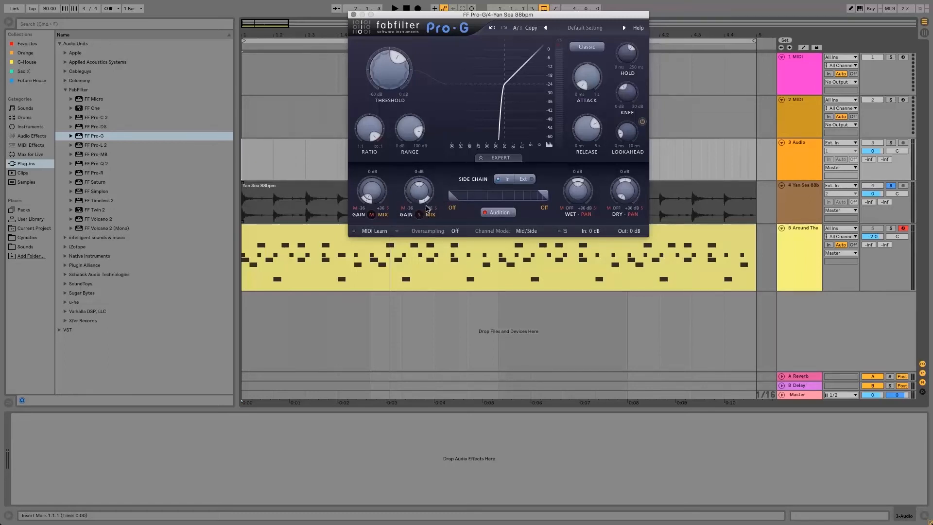
Set the mid channel's side chain gain to about +0.33 dB and play the auditioned loop in short passes
{"action": "left_click_drag", "start_coordinate": [375, 76], "coordinate": [387, 76]}
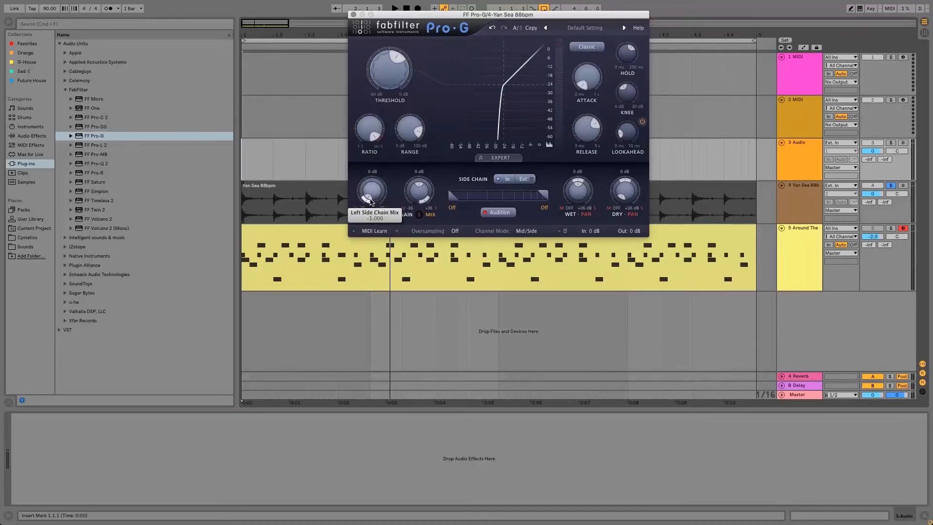
{"action": "left_click_drag", "start_coordinate": [368, 196], "coordinate": [370, 186]}
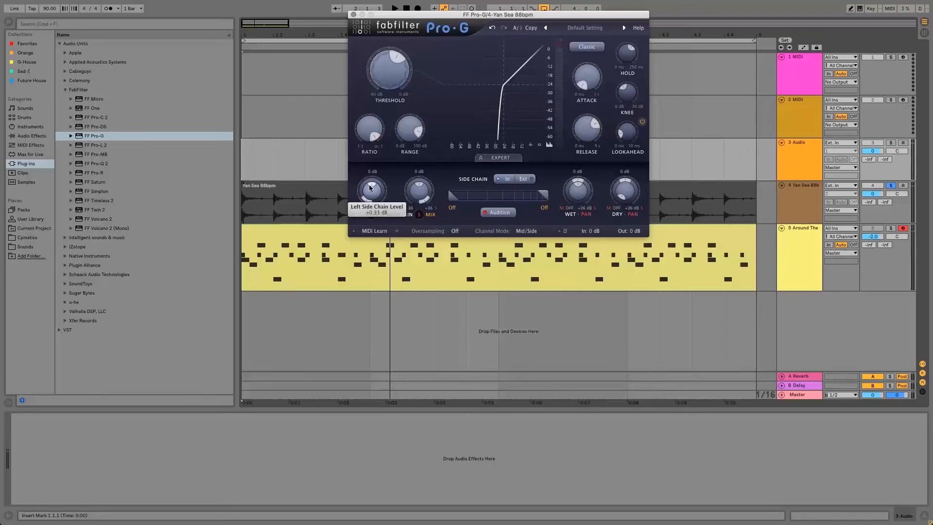
{"action": "key", "text": "space"}
{"action": "key", "text": "space"}
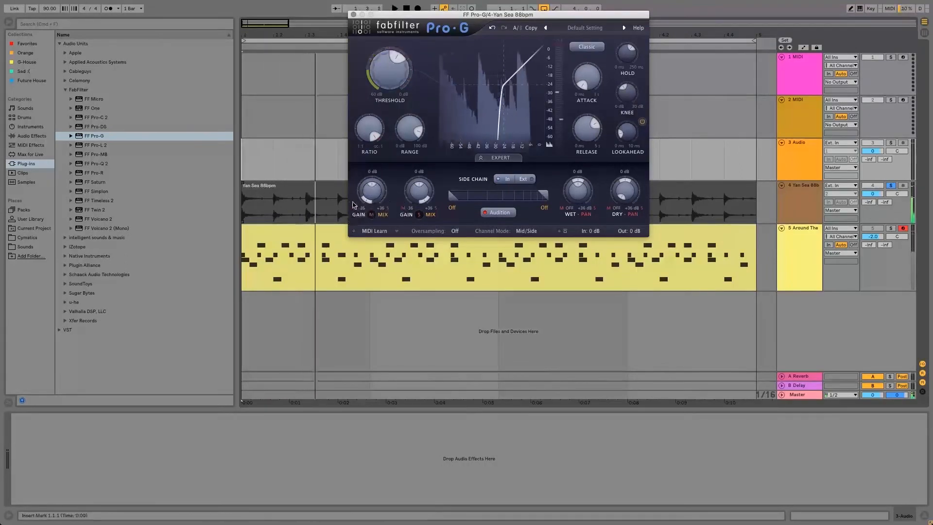
{"action": "key", "text": "space"}
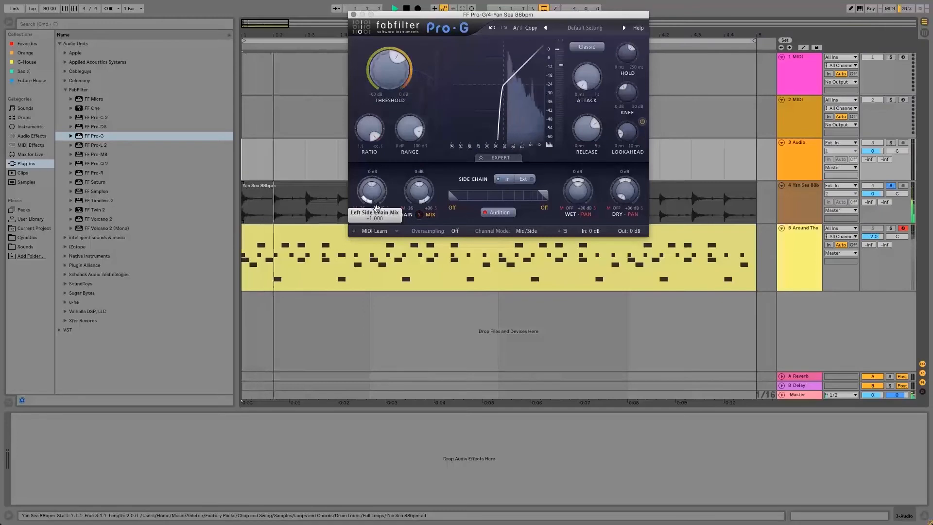
{"action": "key", "text": "space"}
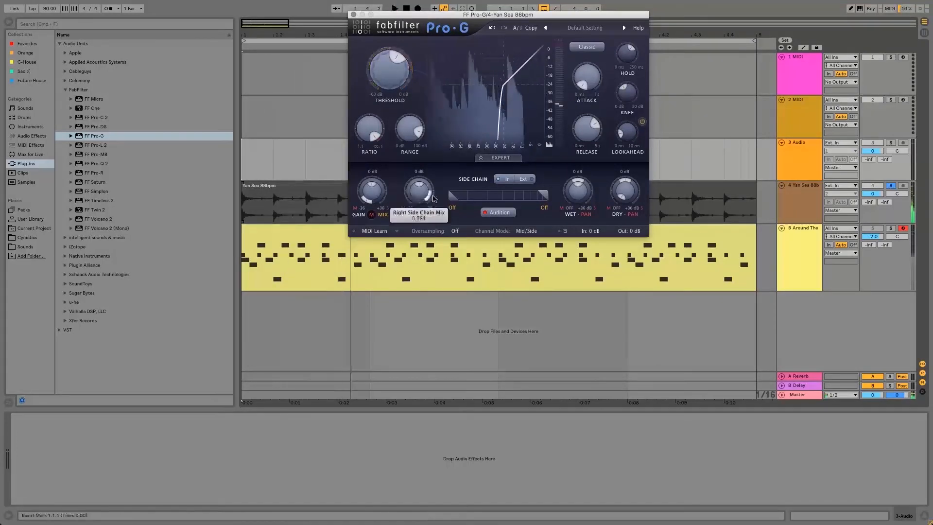
Turn the side channel's mix to mid and the mid channel's mix fully to side (1.000), playing the auditioned loop
{"action": "left_click_drag", "start_coordinate": [419, 191], "coordinate": [416, 276]}
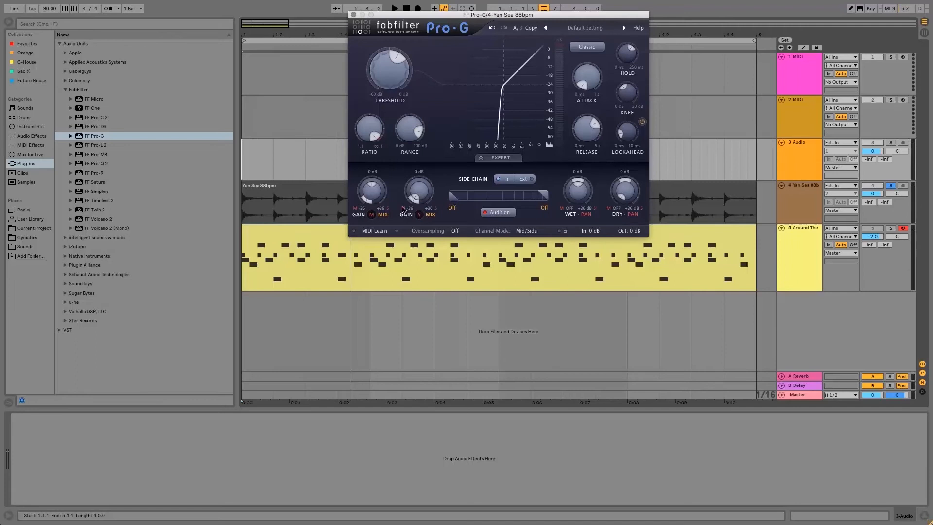
{"action": "left_click_drag", "start_coordinate": [379, 195], "coordinate": [371, 194]}
{"action": "left_click_drag", "start_coordinate": [365, 197], "coordinate": [369, 171]}
{"action": "left_click_drag", "start_coordinate": [418, 203], "coordinate": [391, 205]}
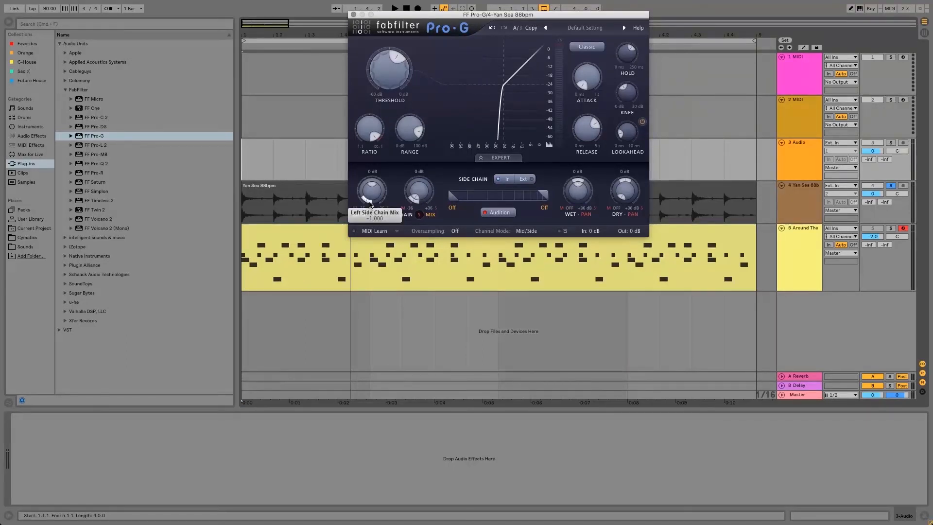
{"action": "key", "text": "space"}
{"action": "mouse_move", "coordinate": [369, 203]}
{"action": "left_mouse_down"}
{"action": "mouse_move", "coordinate": [373, 179]}
{"action": "mouse_move", "coordinate": [374, 197]}
{"action": "left_mouse_up"}
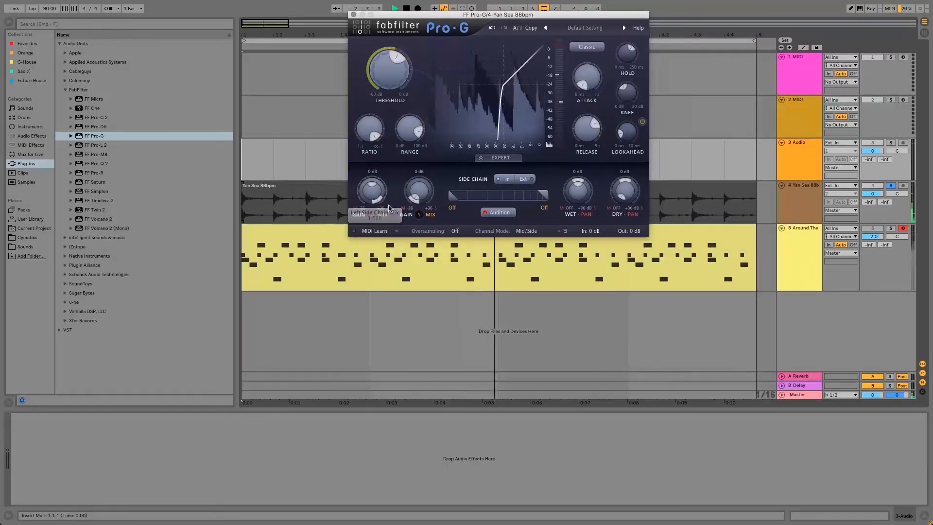
{"action": "key", "text": "space"}
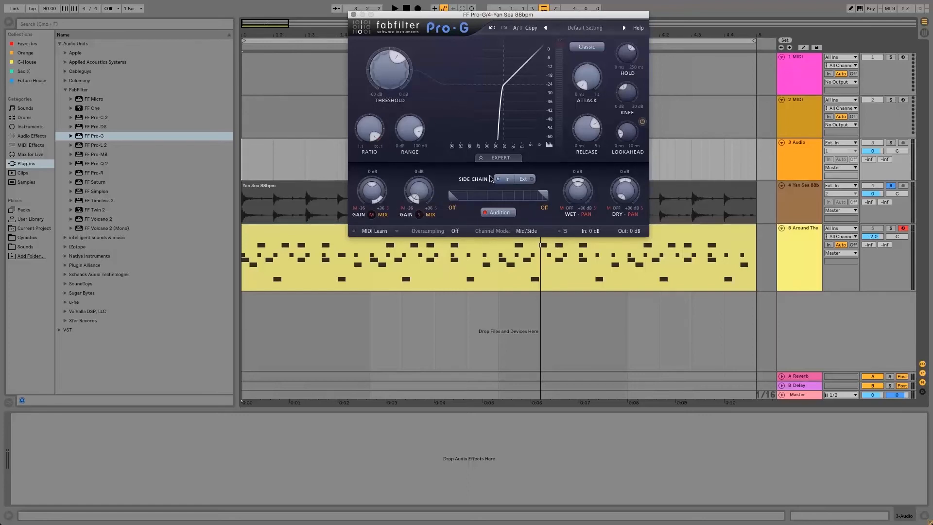
Collapse and reopen the expert section, and play the auditioned loop with the mid channel's mix at 1.000
{"action": "mouse_move", "coordinate": [423, 194]}
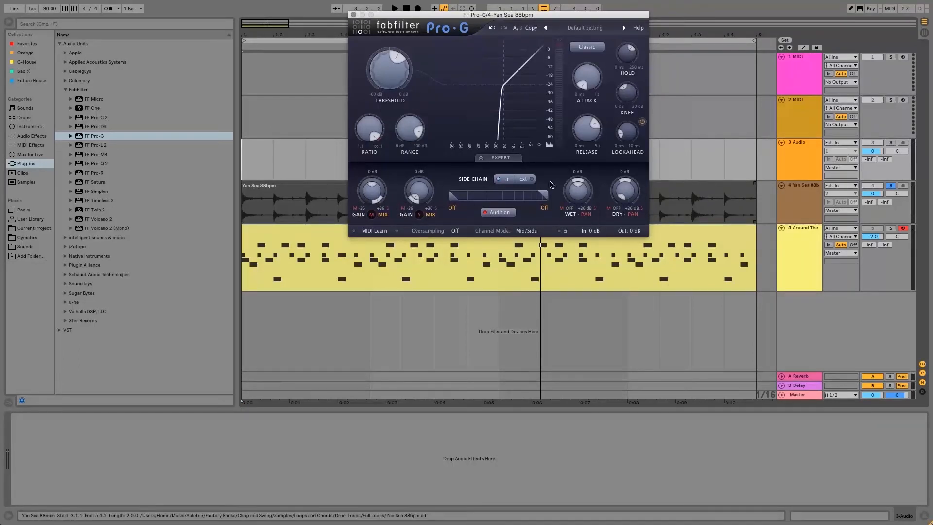
{"action": "left_click", "coordinate": [496, 158]}
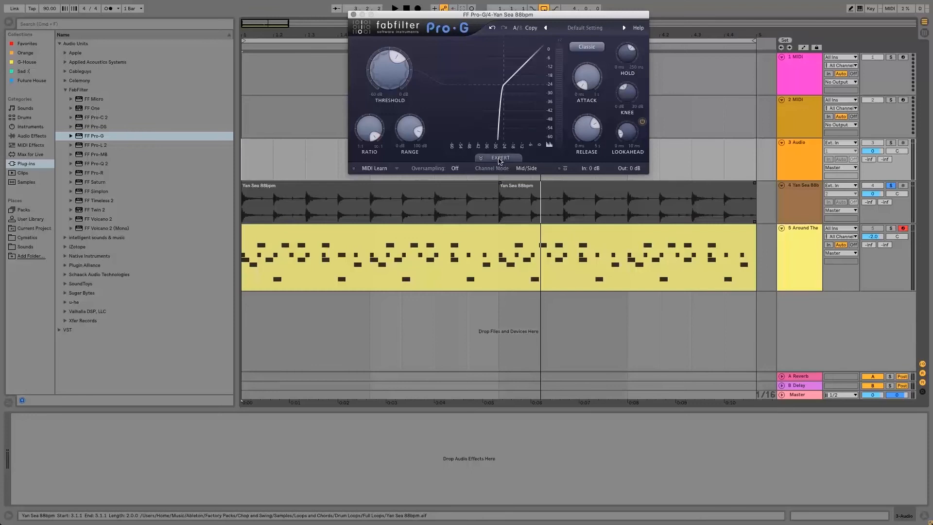
{"action": "left_click", "coordinate": [495, 158]}
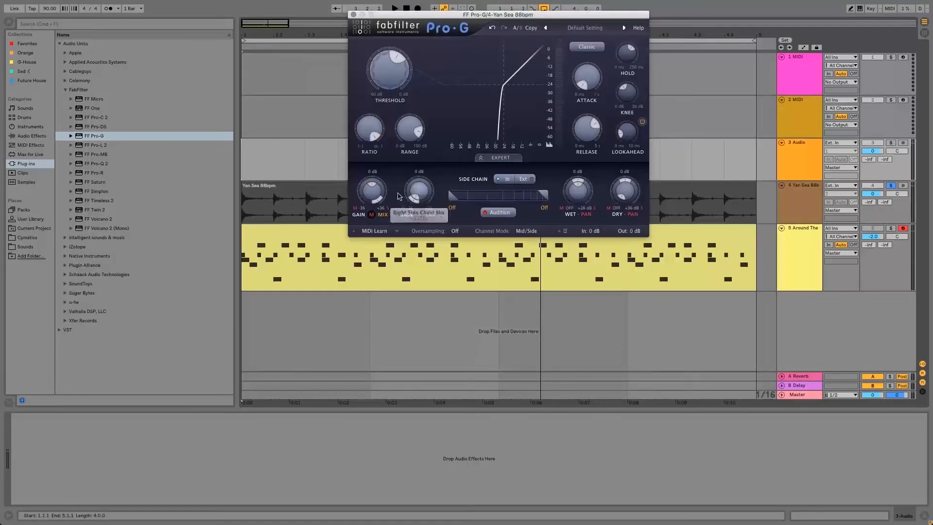
{"action": "key", "text": "space"}
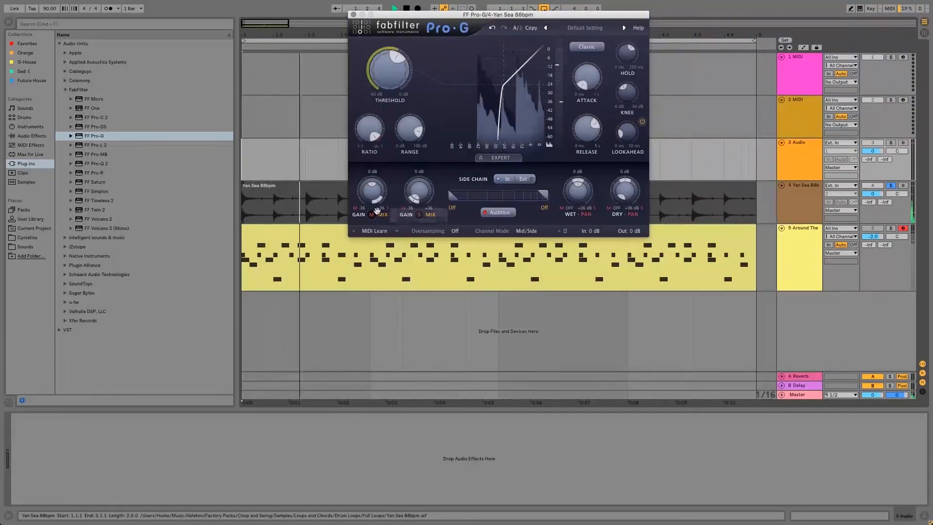
{"action": "key", "text": "space"}
{"action": "left_click_drag", "start_coordinate": [378, 202], "coordinate": [382, 196]}
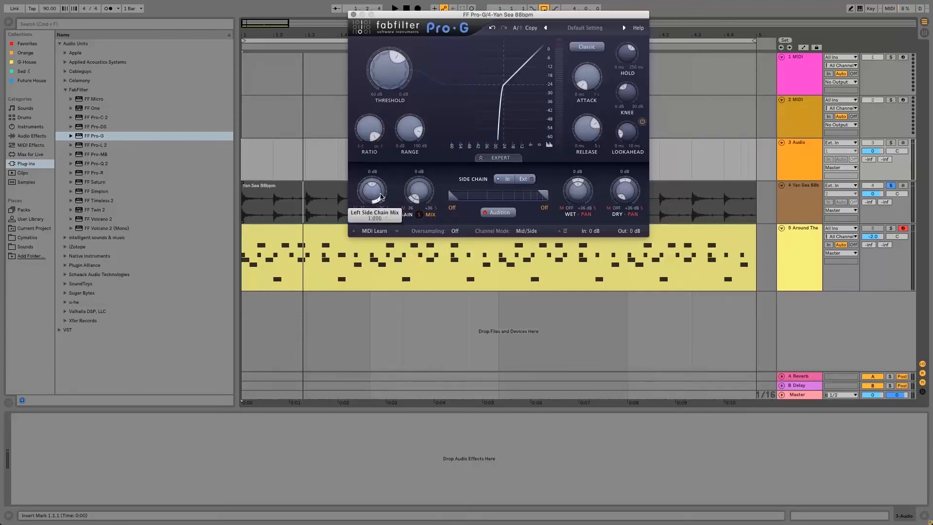
Turn off side chain audition and set the threshold to -24.21 dB while listening to the gated loop
{"action": "left_click", "coordinate": [495, 213]}
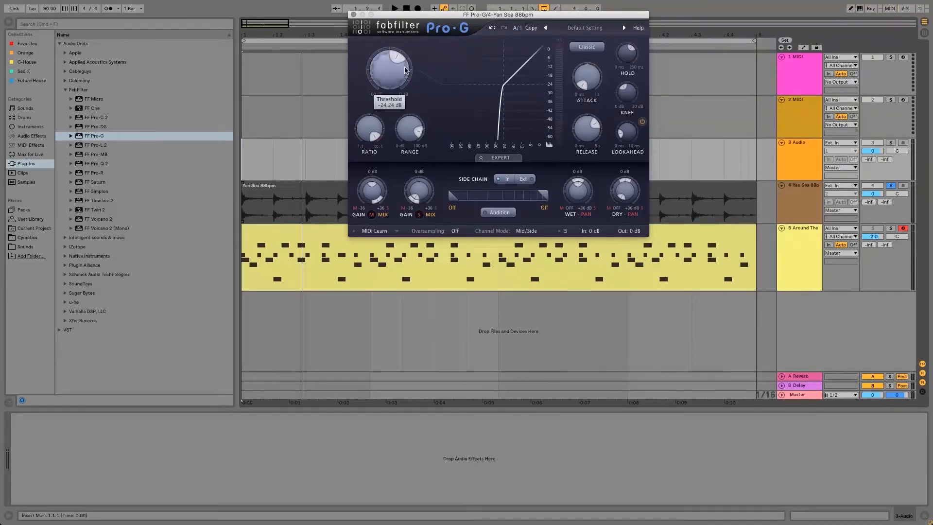
{"action": "key", "text": "space"}
{"action": "left_click_drag", "start_coordinate": [399, 86], "coordinate": [399, 81]}
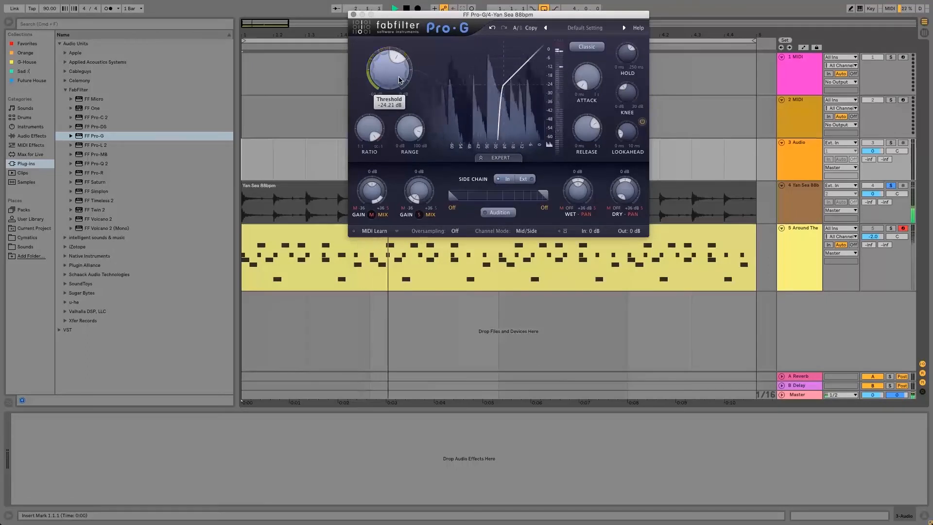
{"action": "key", "text": "space"}
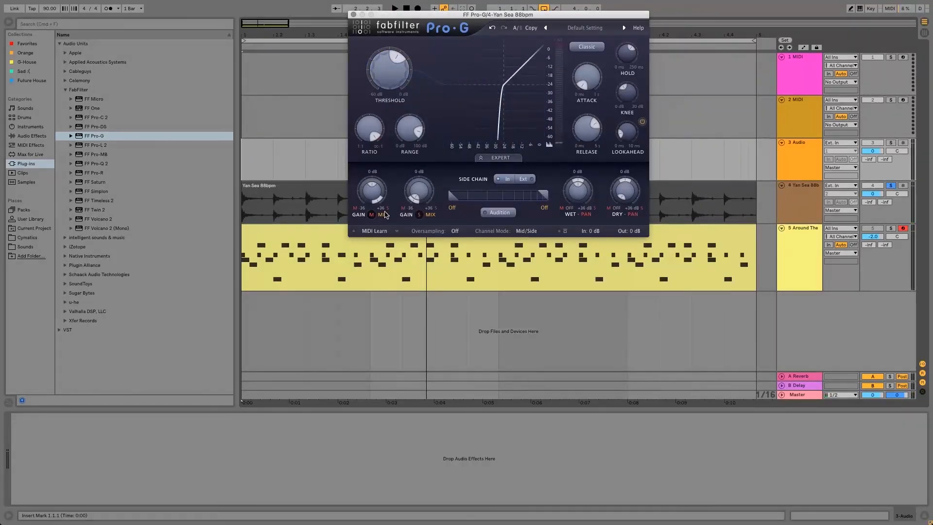
{"action": "key", "text": "space"}
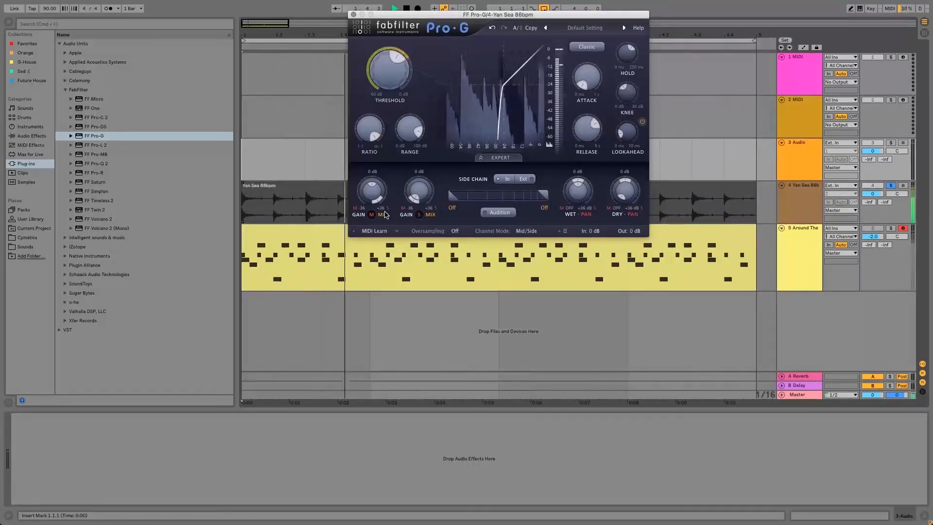
Raise the mid channel's side chain gain to about +8.6 dB, lower it to +2.50 dB and play the loop
{"action": "mouse_move", "coordinate": [371, 192]}
{"action": "left_click_drag", "start_coordinate": [371, 192], "coordinate": [373, 164]}
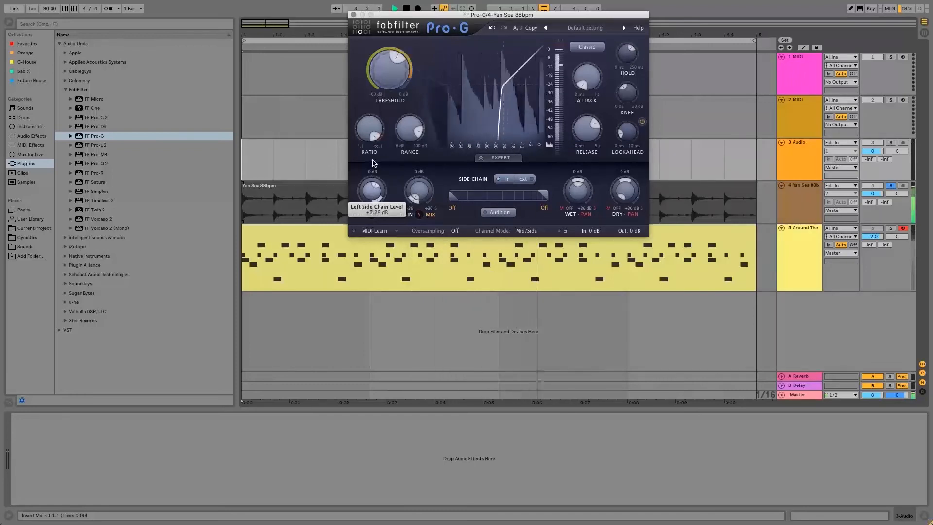
{"action": "key", "text": "space"}
{"action": "left_click_drag", "start_coordinate": [371, 186], "coordinate": [372, 179]}
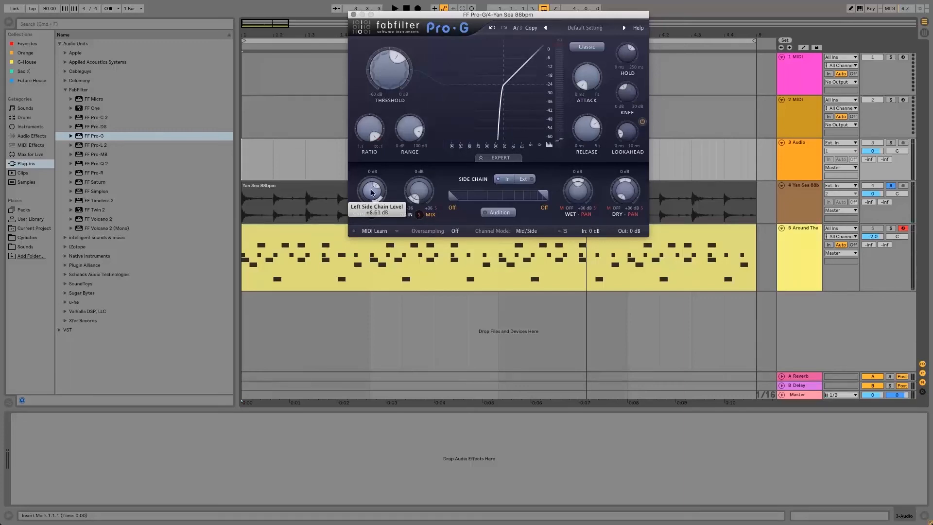
{"action": "left_click_drag", "start_coordinate": [372, 192], "coordinate": [368, 216]}
{"action": "key", "text": "space"}
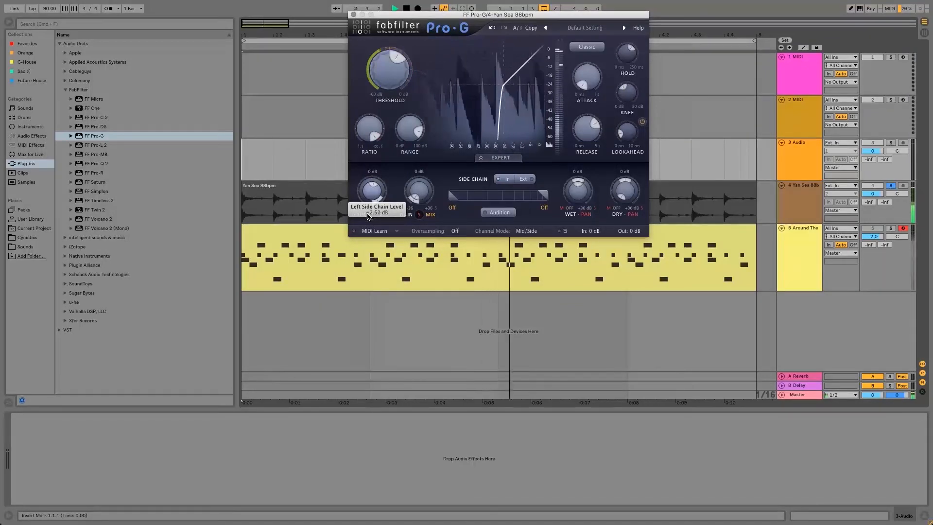
{"action": "key", "text": "space"}
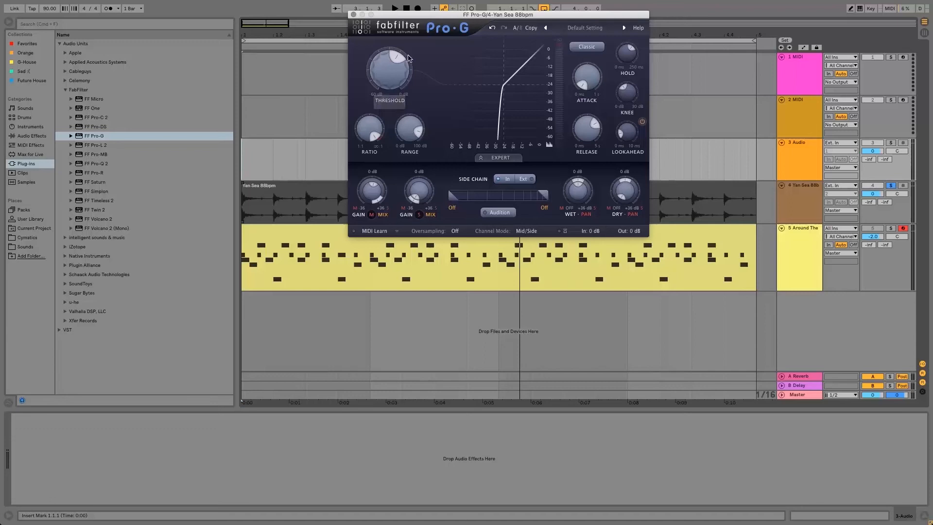
Turn side chain audition on and listen to the loop in short passes with the swapped mid and side mixes
{"action": "mouse_move", "coordinate": [424, 191]}
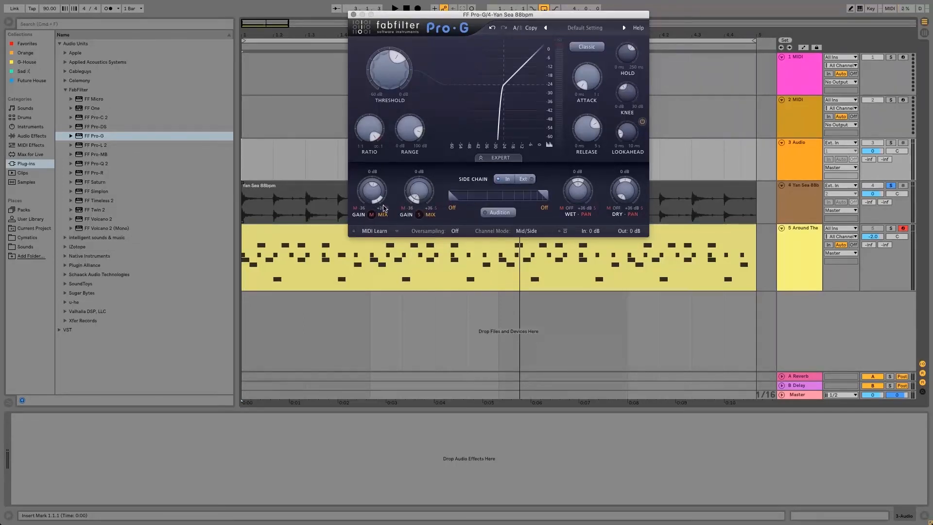
{"action": "left_click_drag", "start_coordinate": [380, 201], "coordinate": [366, 243]}
{"action": "left_click", "coordinate": [499, 213]}
{"action": "key", "text": "space"}
{"action": "key", "text": "space"}
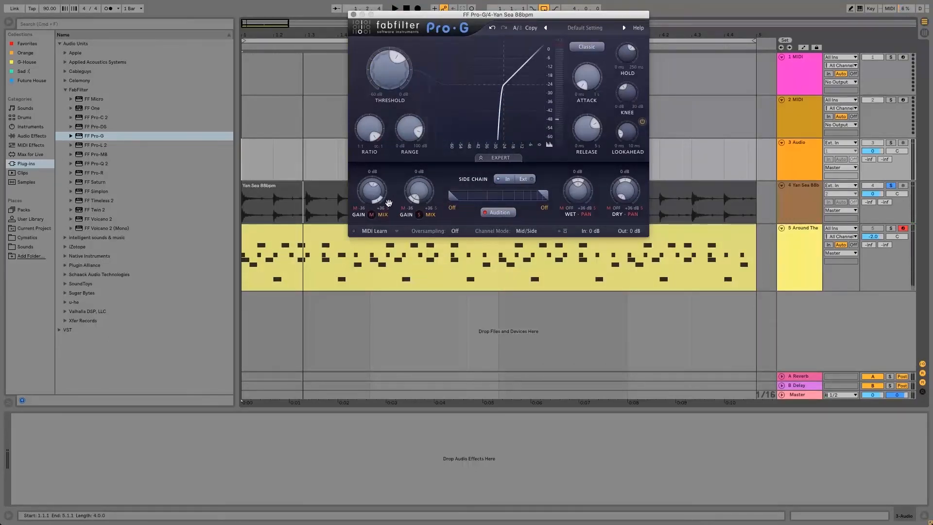
{"action": "key", "text": "space"}
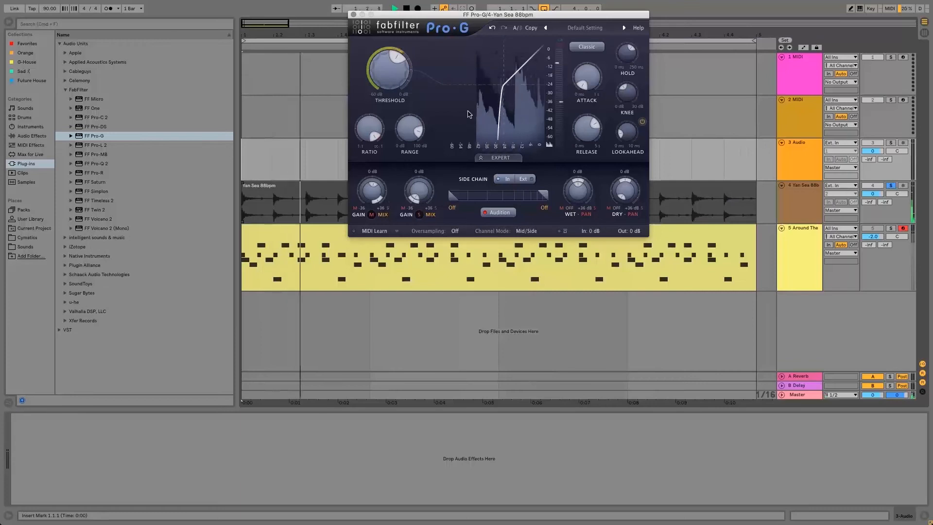
{"action": "key", "text": "space"}
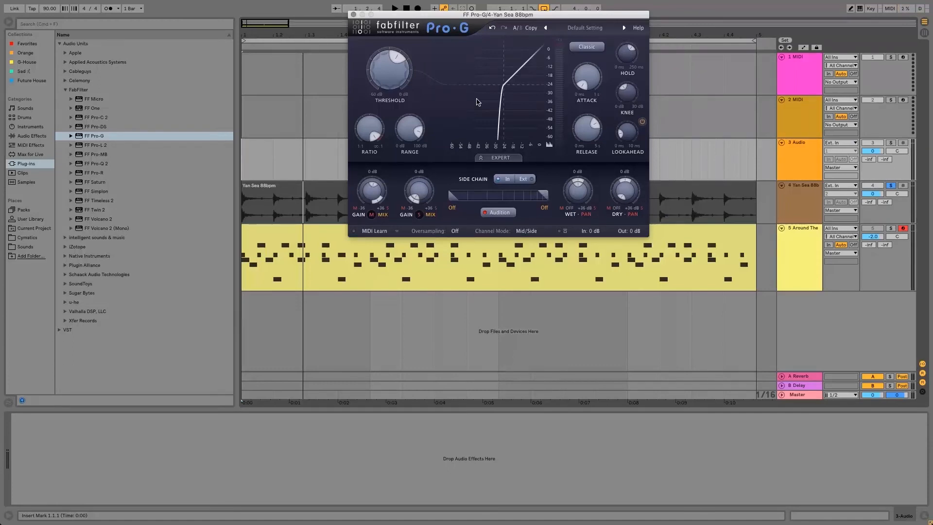
Lower the mid channel's side chain mix, turn audition off and raise the threshold to about -12.3 dB while playing the loop
{"action": "left_click_drag", "start_coordinate": [377, 202], "coordinate": [383, 271]}
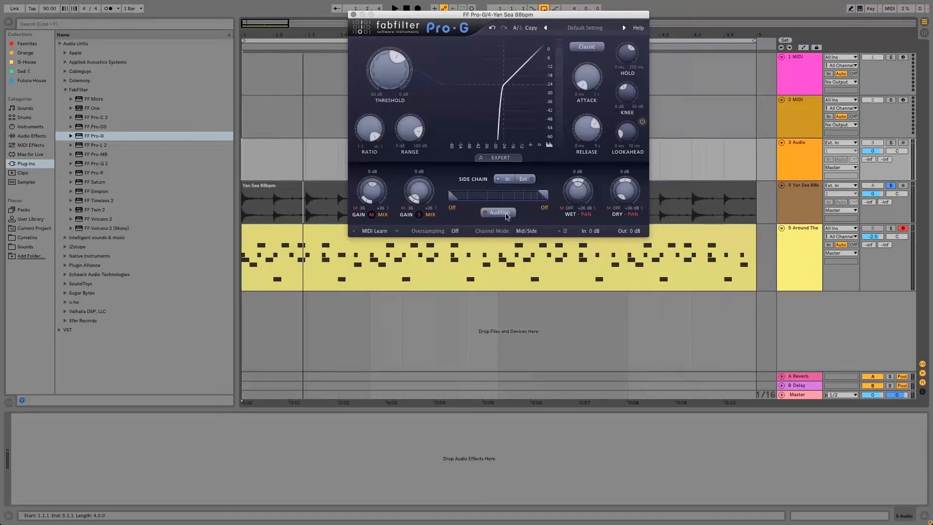
{"action": "key", "text": "space"}
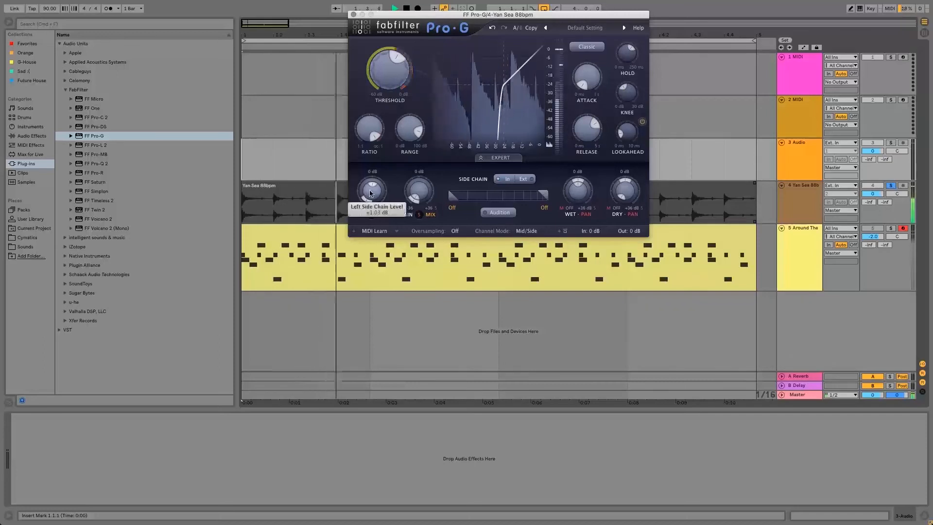
{"action": "left_click_drag", "start_coordinate": [383, 87], "coordinate": [389, 58]}
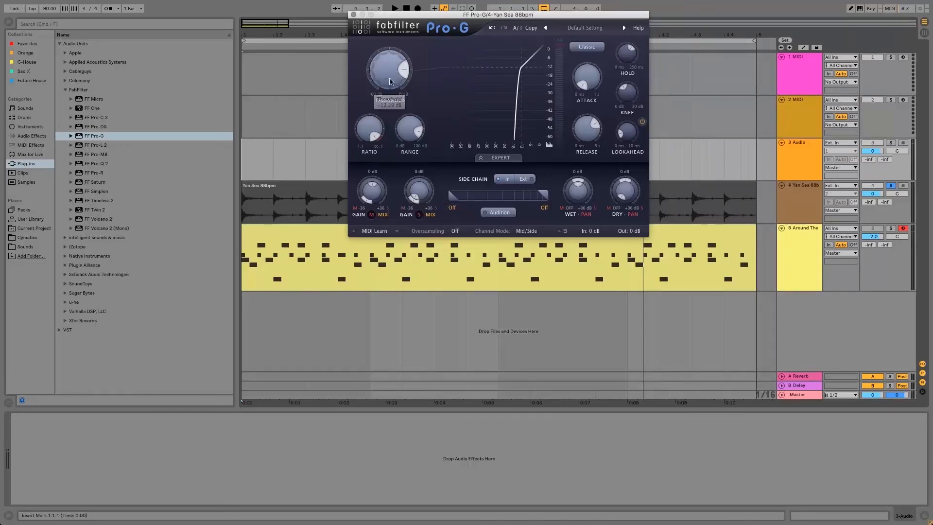
Set the side channel's side chain gain to -21.24 dB, raise its mix and play the loop briefly
{"action": "left_click_drag", "start_coordinate": [416, 173], "coordinate": [422, 154]}
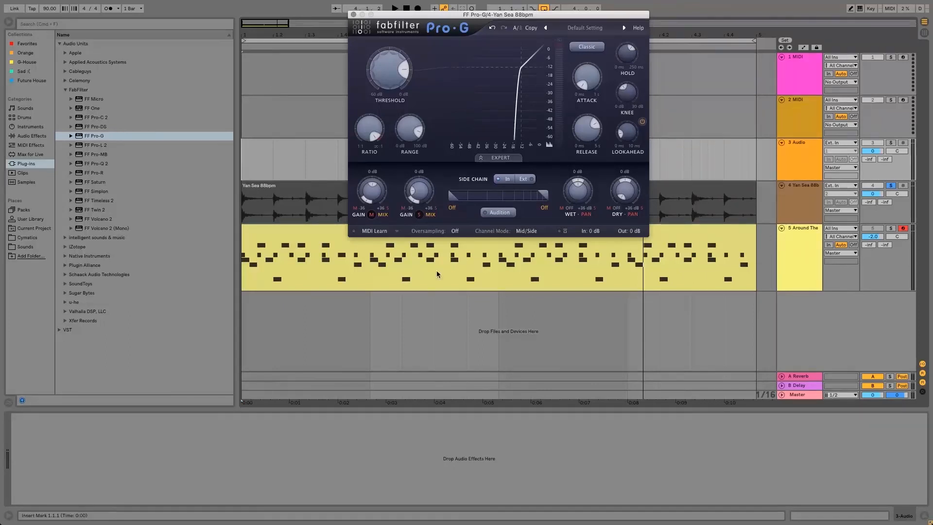
{"action": "mouse_move", "coordinate": [421, 193]}
{"action": "left_click_drag", "start_coordinate": [416, 200], "coordinate": [417, 150]}
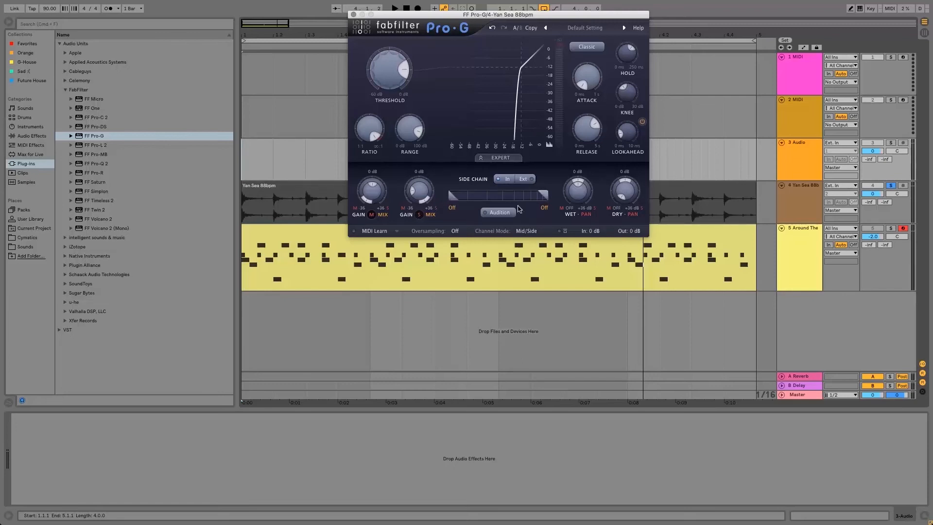
{"action": "mouse_move", "coordinate": [386, 126]}
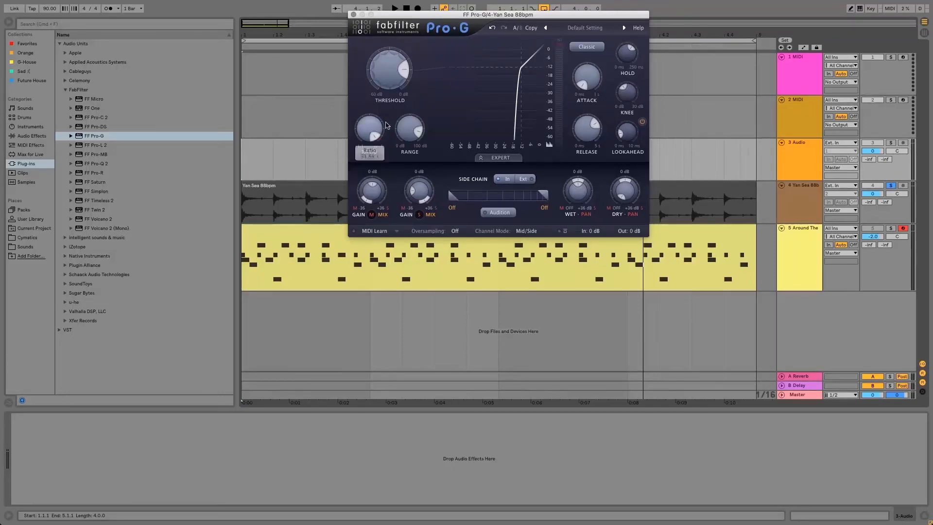
{"action": "mouse_move", "coordinate": [421, 197]}
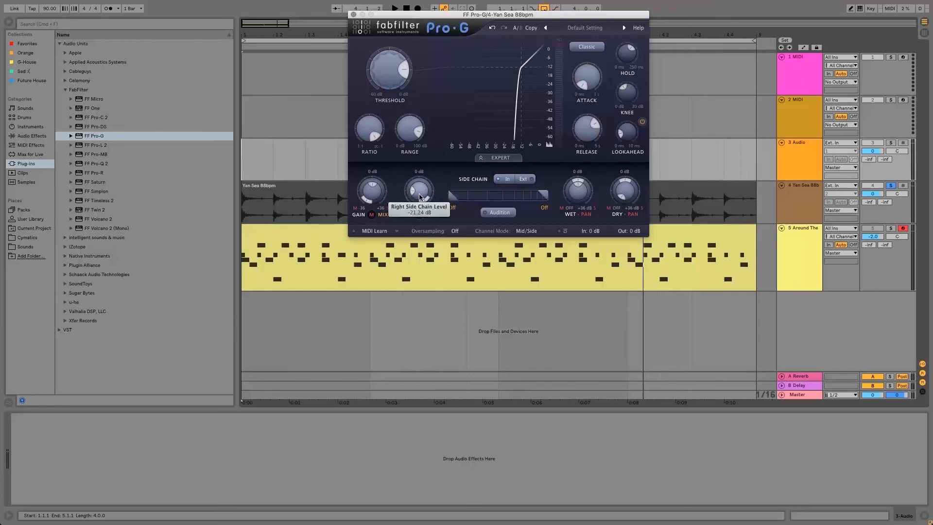
{"action": "key", "text": "space"}
{"action": "key", "text": "space"}
{"action": "left_click_drag", "start_coordinate": [419, 197], "coordinate": [419, 197]}
Lower the threshold in stages to -39.45 dB and play the gated loop
{"action": "left_click_drag", "start_coordinate": [388, 64], "coordinate": [388, 62]}
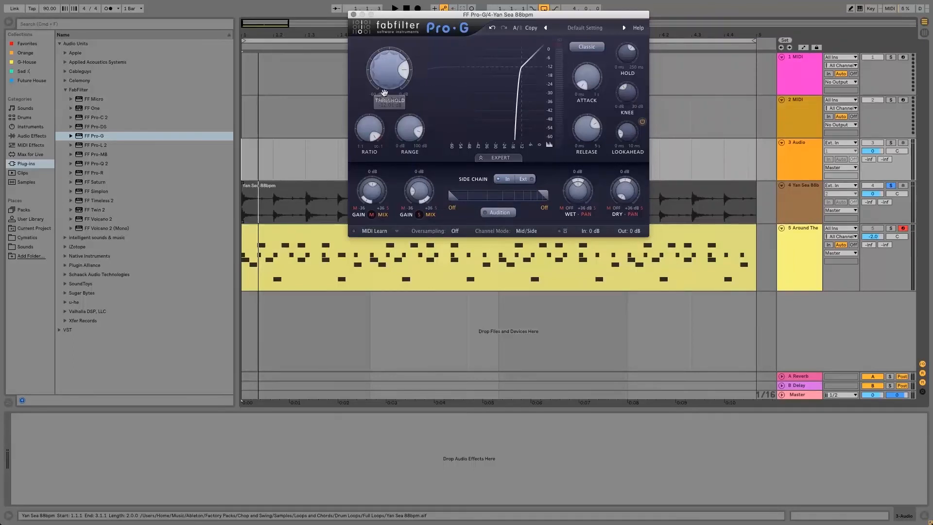
{"action": "left_click_drag", "start_coordinate": [372, 200], "coordinate": [373, 191]}
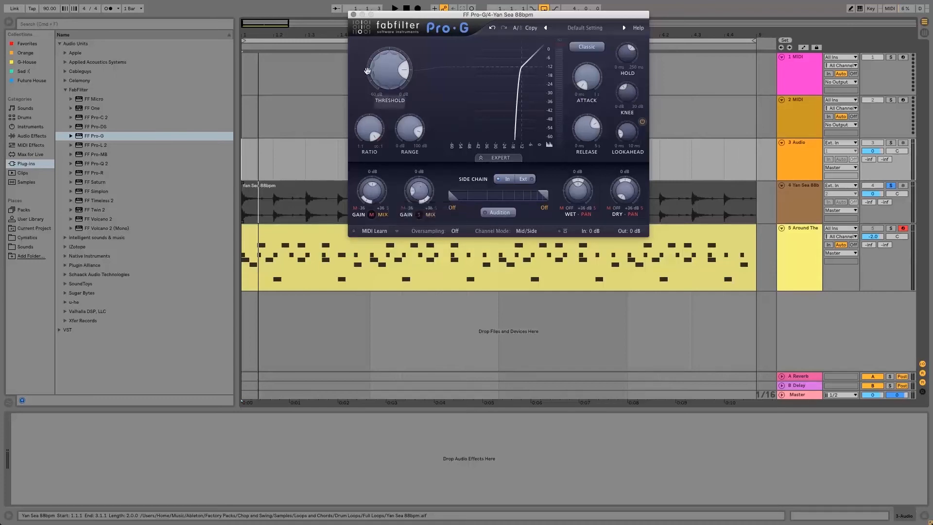
{"action": "left_click_drag", "start_coordinate": [378, 68], "coordinate": [390, 90]}
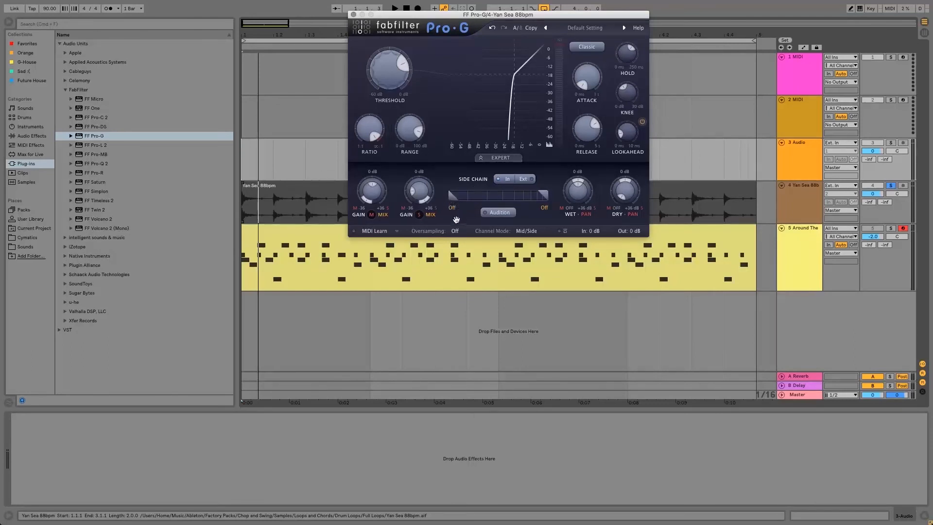
{"action": "mouse_move", "coordinate": [421, 194]}
{"action": "mouse_move", "coordinate": [397, 76]}
{"action": "key", "text": "space"}
{"action": "left_click_drag", "start_coordinate": [397, 77], "coordinate": [375, 193]}
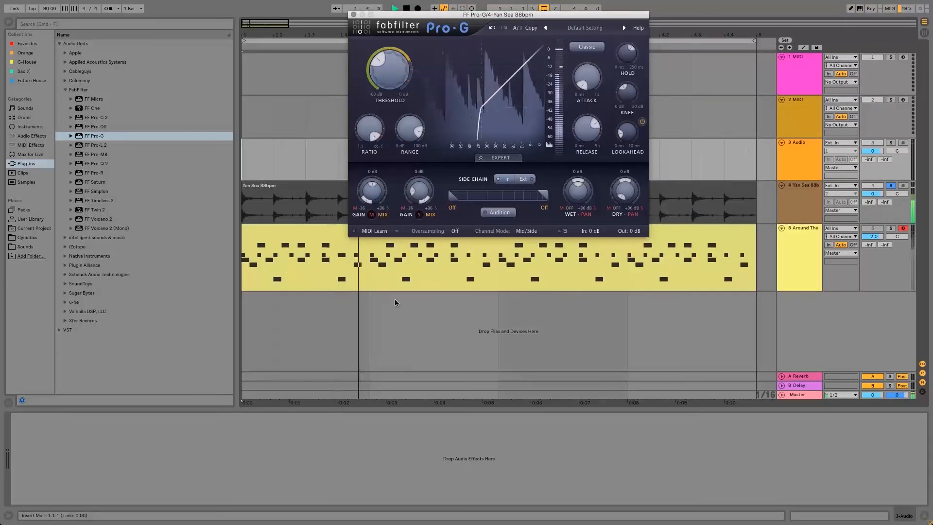
{"action": "key", "text": "space"}
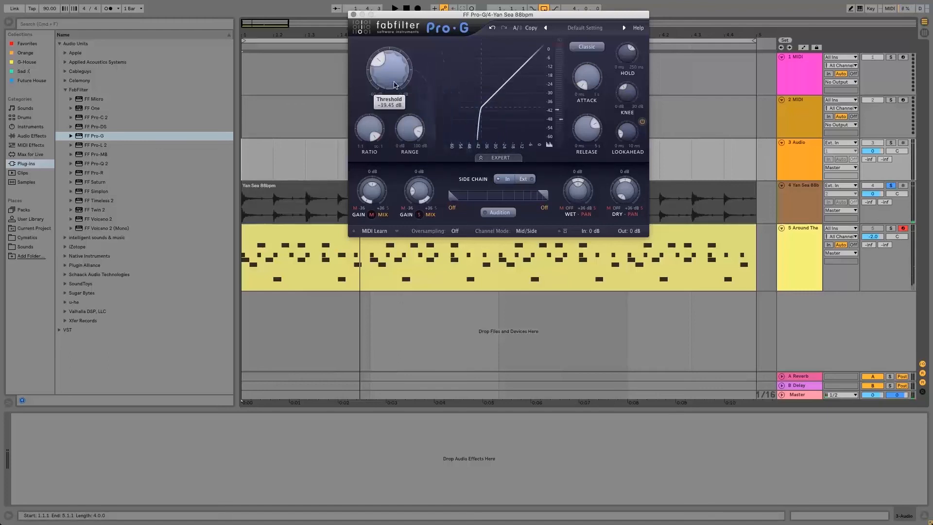
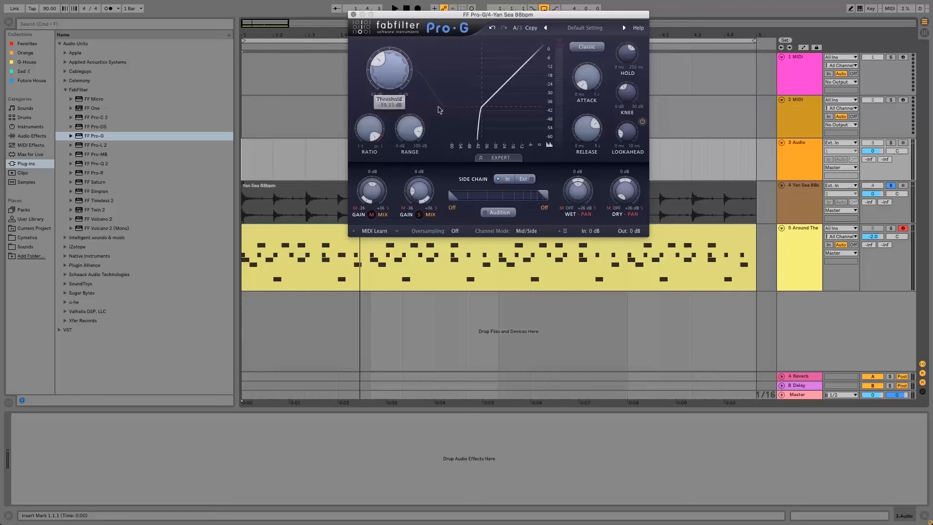
Audition the side chain with the side channel's gain at -2.92 dB, and raise the threshold
{"action": "mouse_move", "coordinate": [420, 132]}
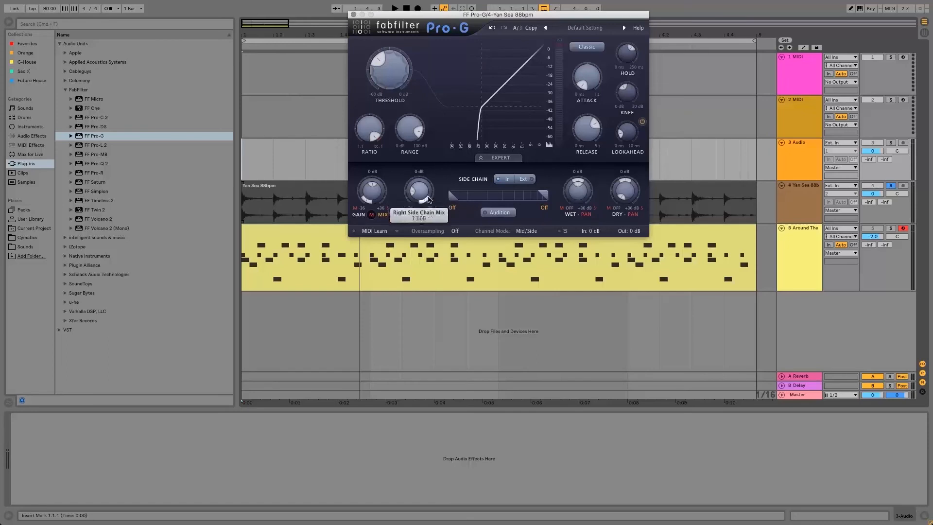
{"action": "key", "text": "space"}
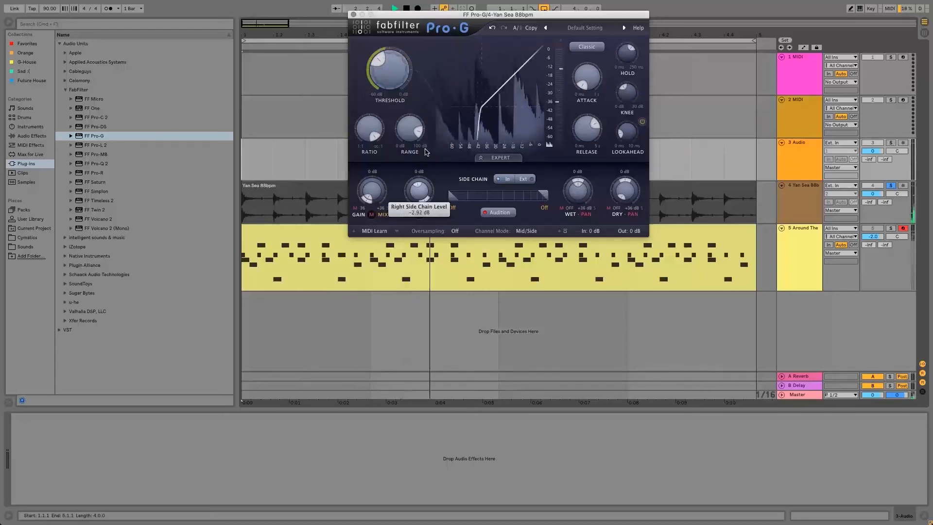
{"action": "left_click_drag", "start_coordinate": [426, 152], "coordinate": [370, 150]}
{"action": "key", "text": "space"}
{"action": "left_click_drag", "start_coordinate": [396, 79], "coordinate": [387, 143]}
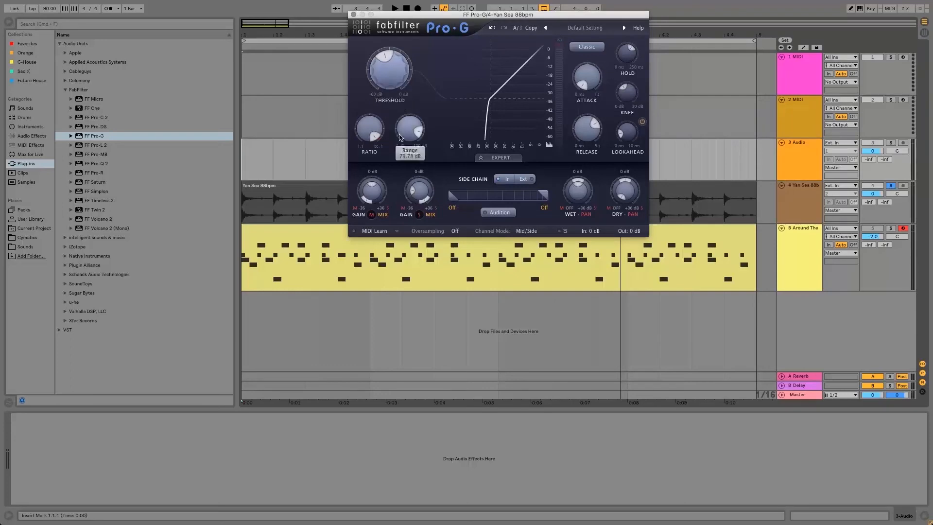
Lower the mid channel's side chain gain to about -14.5 dB and the threshold to about -50 dB
{"action": "mouse_move", "coordinate": [427, 204]}
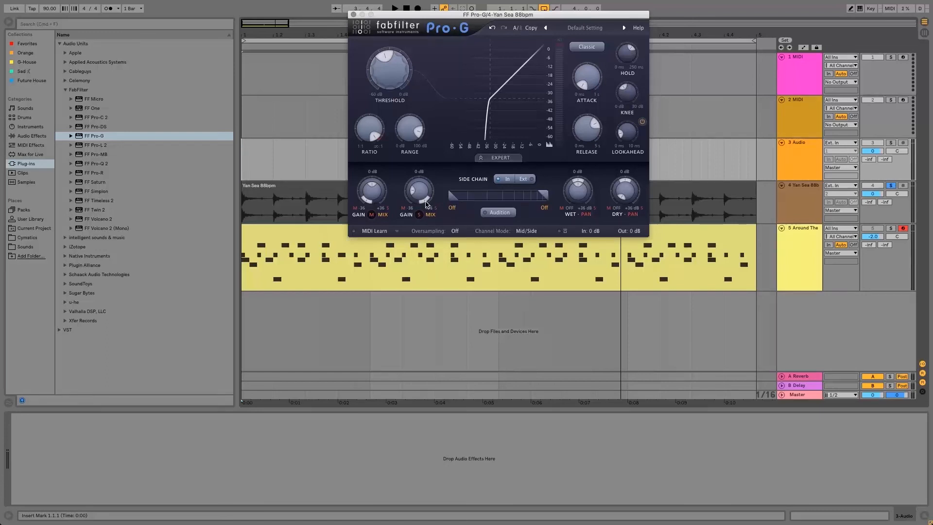
{"action": "mouse_move", "coordinate": [372, 195]}
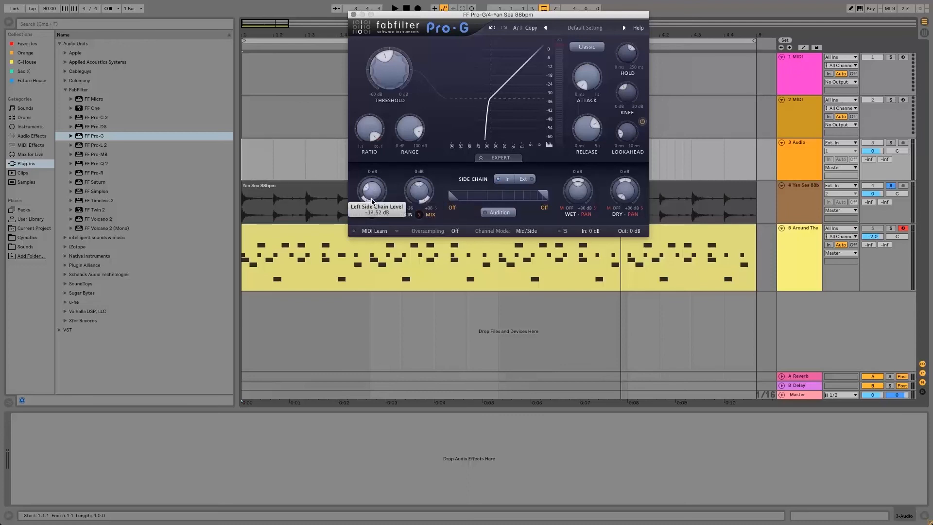
{"action": "scroll", "coordinate": [370, 199], "scroll_direction": "down", "scroll_amount": 1}
{"action": "left_click_drag", "start_coordinate": [391, 77], "coordinate": [376, 122]}
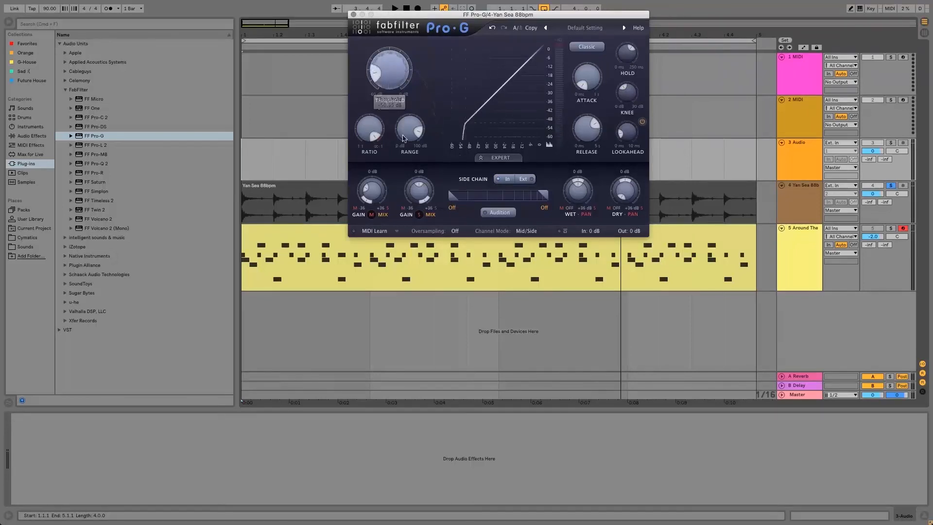
Play the loop with side chain audition on, raising the threshold and the system volume
{"action": "key", "text": "space"}
{"action": "left_click_drag", "start_coordinate": [390, 78], "coordinate": [381, 136]}
{"action": "left_click_drag", "start_coordinate": [413, 193], "coordinate": [418, 184]}
{"action": "key", "text": "XF86AudioRaiseVolume"}
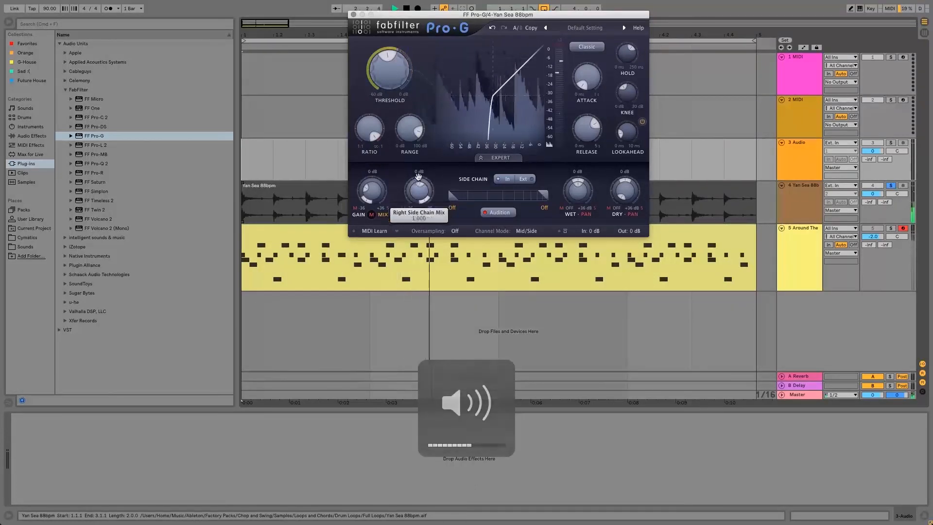
{"action": "key", "text": "space"}
Set the threshold to -27.95 dB, and lower it to -32.50 dB while listening to the auditioned loop
{"action": "left_click_drag", "start_coordinate": [397, 69], "coordinate": [399, 55]}
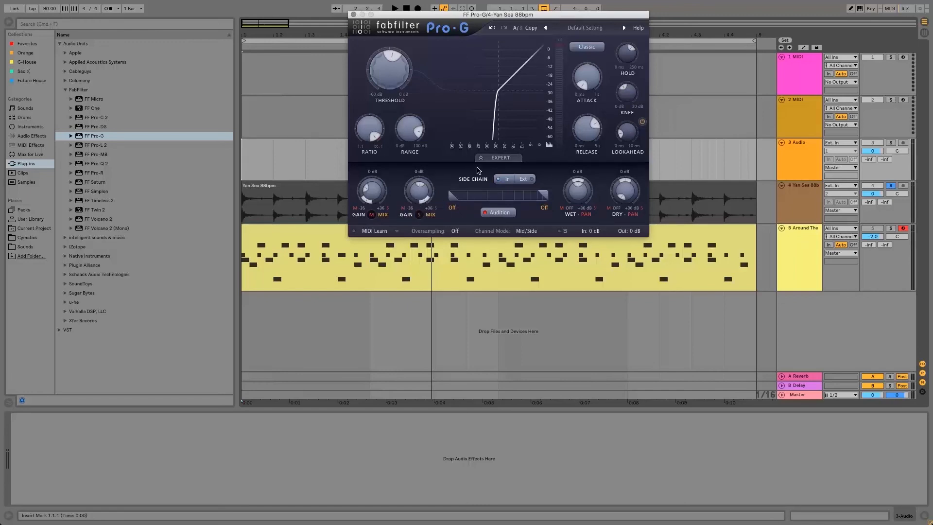
{"action": "key", "text": "space"}
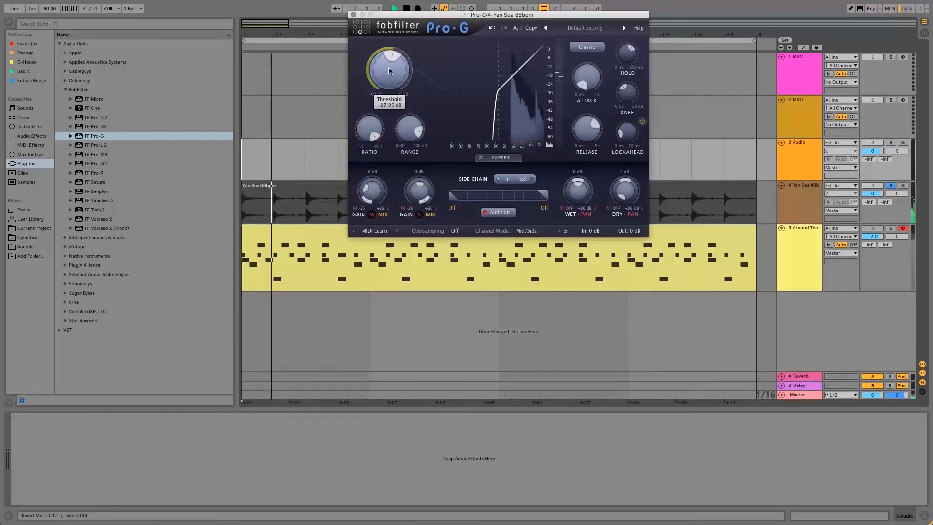
{"action": "left_click_drag", "start_coordinate": [389, 68], "coordinate": [388, 97]}
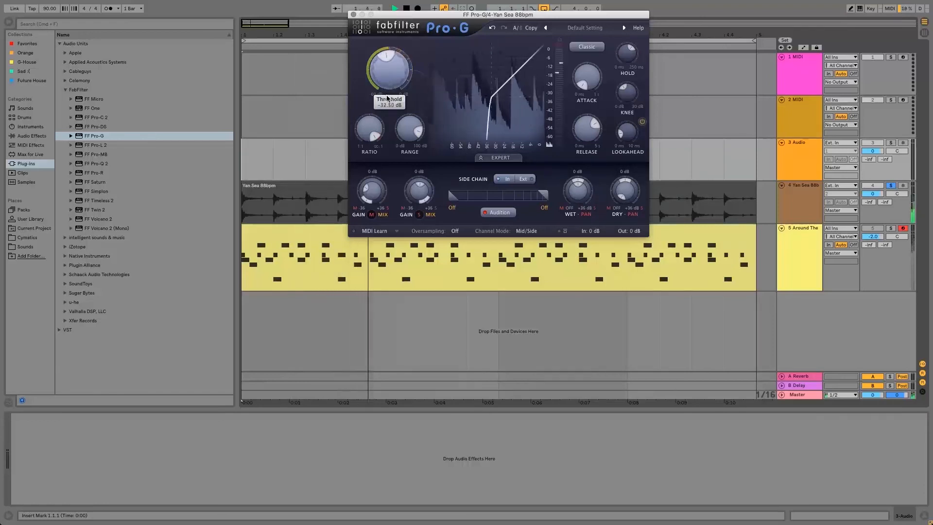
{"action": "key", "text": "space"}
{"action": "mouse_move", "coordinate": [377, 192]}
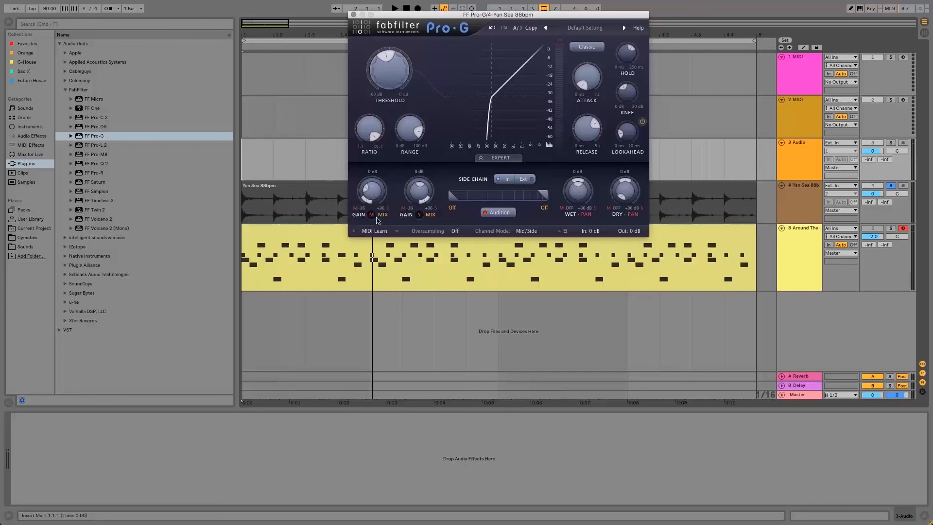
Raise the threshold and the mid channel's side chain gain while the loop plays, and turn side chain audition off
{"action": "key", "text": "space"}
{"action": "mouse_move", "coordinate": [385, 84]}
{"action": "left_mouse_down"}
{"action": "mouse_move", "coordinate": [374, 190]}
{"action": "mouse_move", "coordinate": [388, 75]}
{"action": "mouse_move", "coordinate": [389, 100]}
{"action": "left_mouse_up"}
{"action": "left_click_drag", "start_coordinate": [372, 195], "coordinate": [374, 165]}
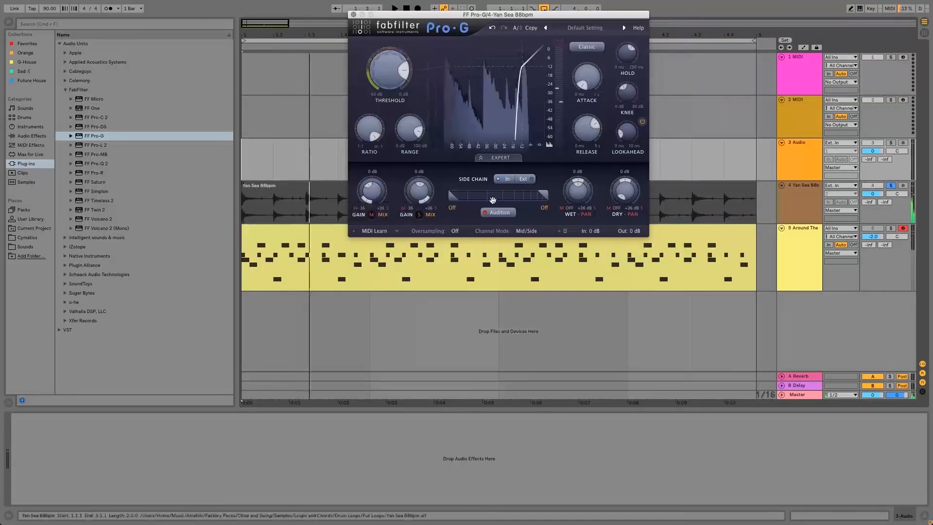
{"action": "left_click", "coordinate": [494, 213]}
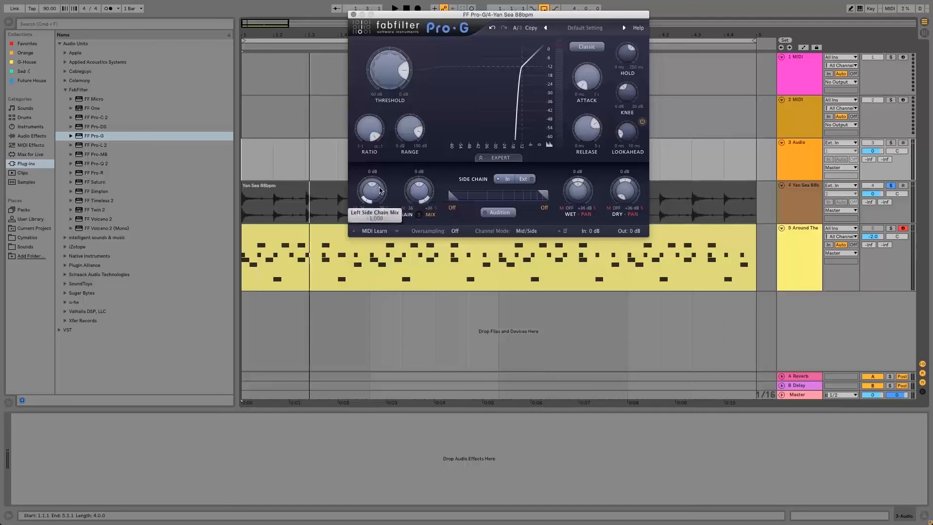
Lower the mid channel's side chain gain and bring the threshold to -18.22 dB while the loop plays
{"action": "key", "text": "space"}
{"action": "key", "text": "space"}
{"action": "left_click_drag", "start_coordinate": [372, 187], "coordinate": [372, 191]}
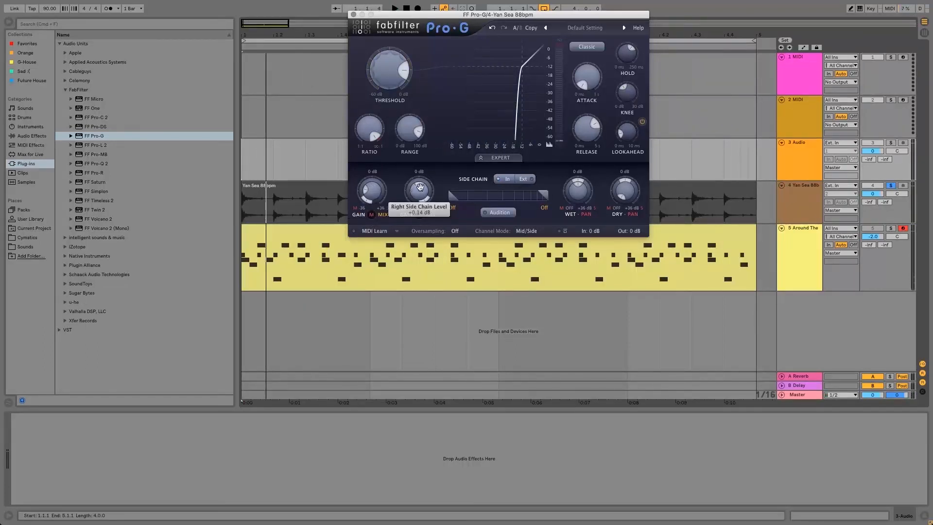
{"action": "left_click_drag", "start_coordinate": [395, 68], "coordinate": [395, 20]}
{"action": "key", "text": "space"}
{"action": "left_click_drag", "start_coordinate": [392, 66], "coordinate": [375, 129]}
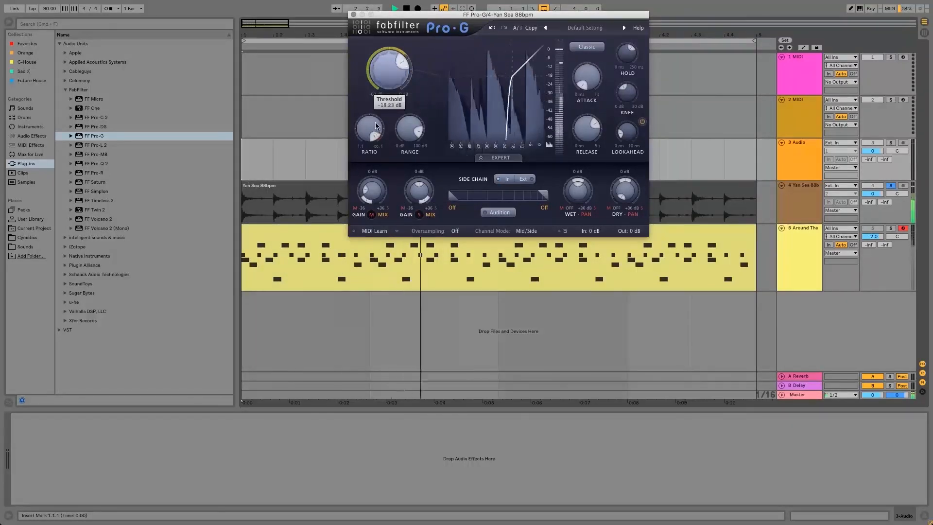
Set the mid channel's side chain gain to -27.45 dB and lower the threshold past -20.81 dB while playing the loop
{"action": "key", "text": "space"}
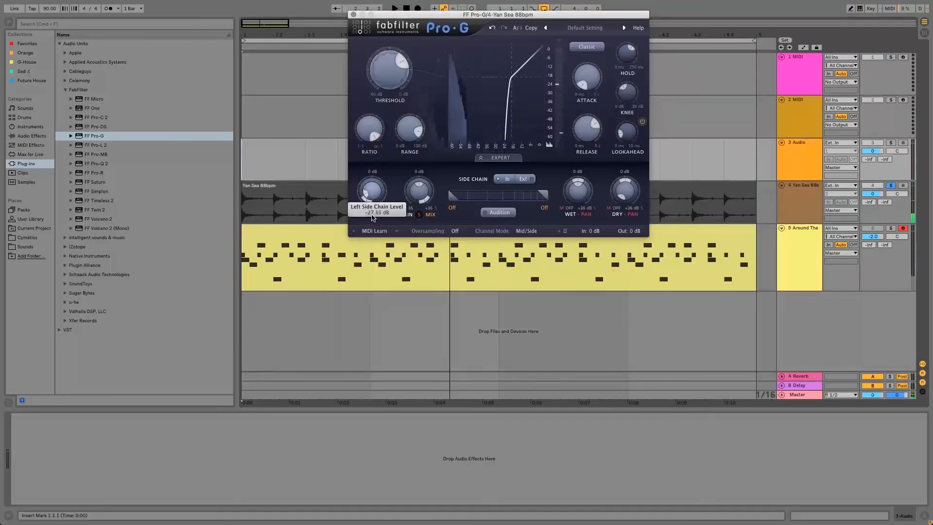
{"action": "mouse_move", "coordinate": [387, 62]}
{"action": "left_mouse_down"}
{"action": "mouse_move", "coordinate": [389, 77]}
{"action": "mouse_move", "coordinate": [389, 70]}
{"action": "left_mouse_up"}
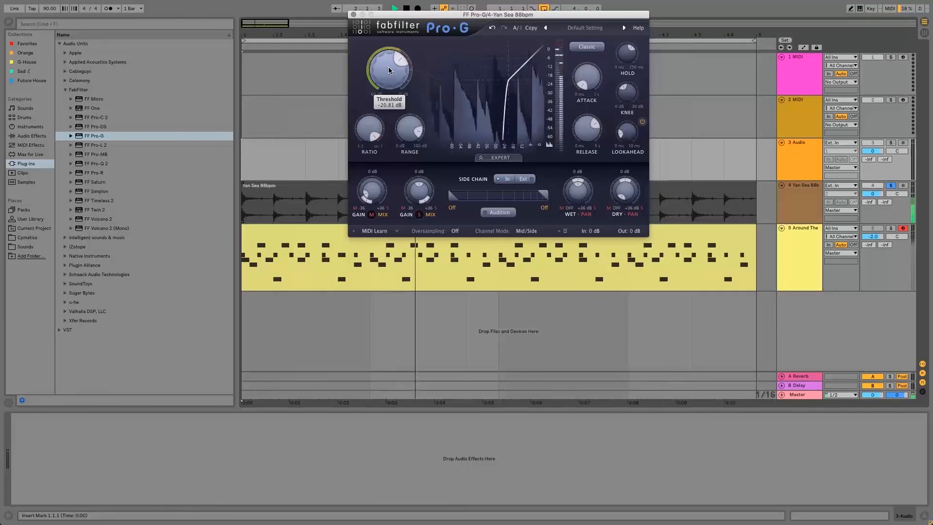
{"action": "key", "text": "space"}
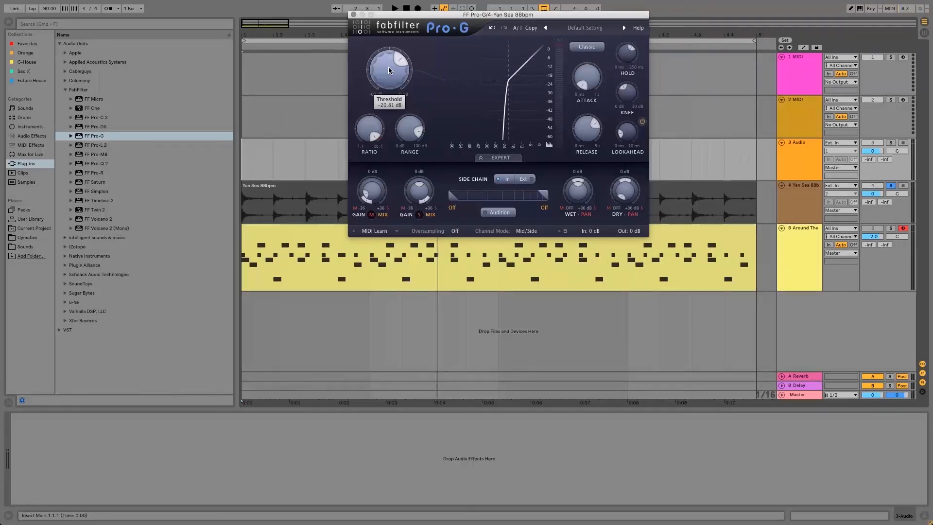
{"action": "key", "text": "space"}
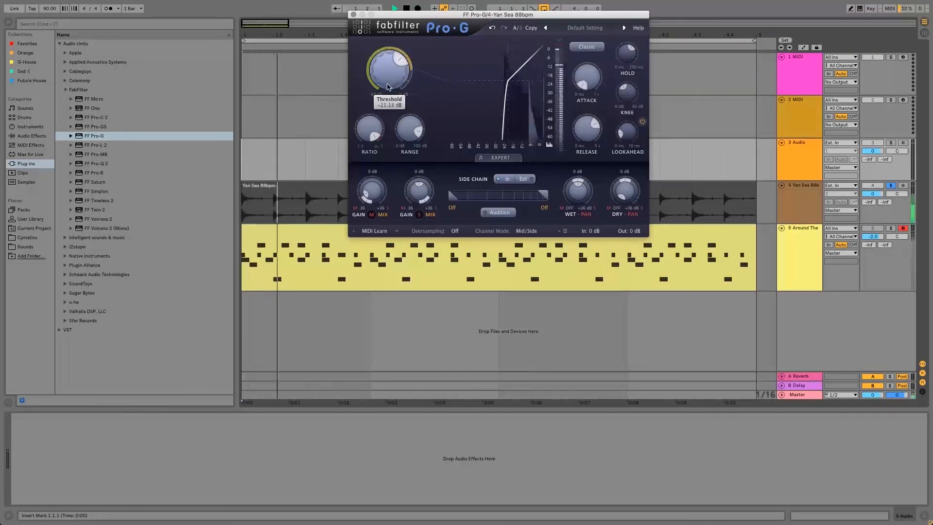
{"action": "left_click_drag", "start_coordinate": [387, 99], "coordinate": [383, 166]}
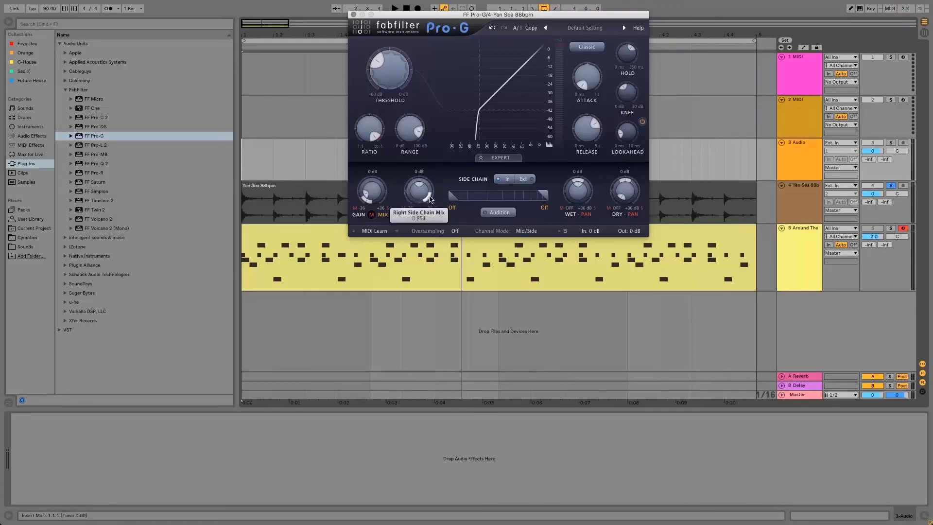
Lower the side channel's side chain mix and listen to the loop
{"action": "scroll", "coordinate": [432, 190], "scroll_direction": "up", "scroll_amount": 2}
{"action": "scroll", "coordinate": [432, 194], "scroll_direction": "down", "scroll_amount": 5}
{"action": "key", "text": "space"}
{"action": "scroll", "coordinate": [432, 186], "scroll_direction": "down", "scroll_amount": 10}
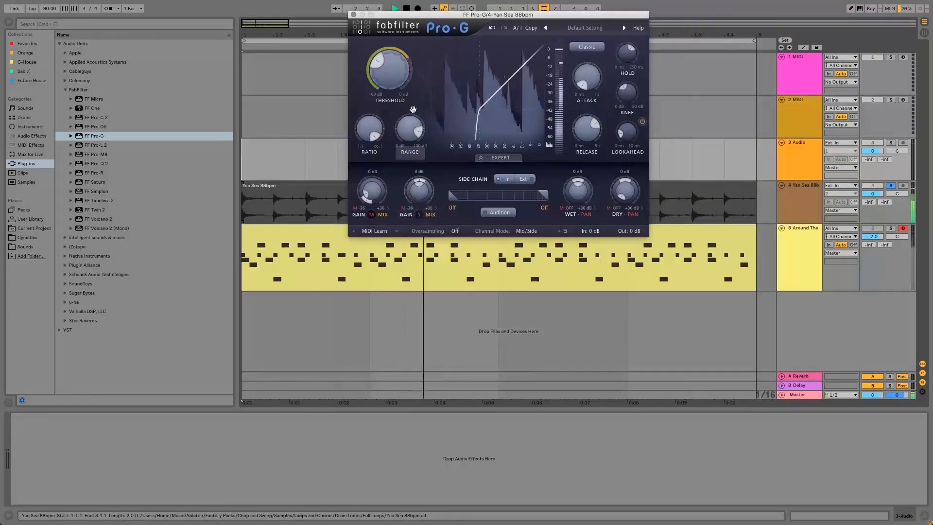
{"action": "key", "text": "space"}
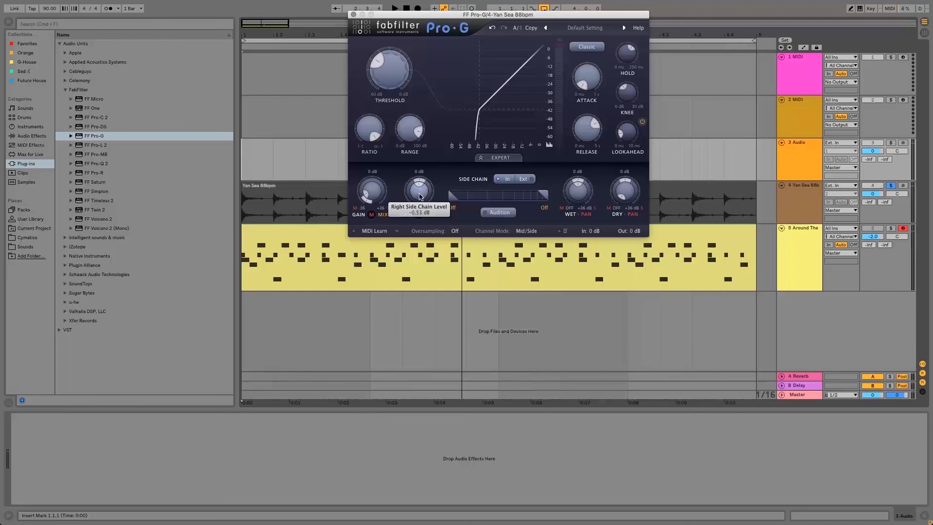
Change the side channel's side chain mix and sweep the threshold down and back up while the loop plays
{"action": "left_click_drag", "start_coordinate": [429, 203], "coordinate": [413, 232]}
{"action": "key", "text": "space"}
{"action": "left_click_drag", "start_coordinate": [390, 60], "coordinate": [388, 96]}
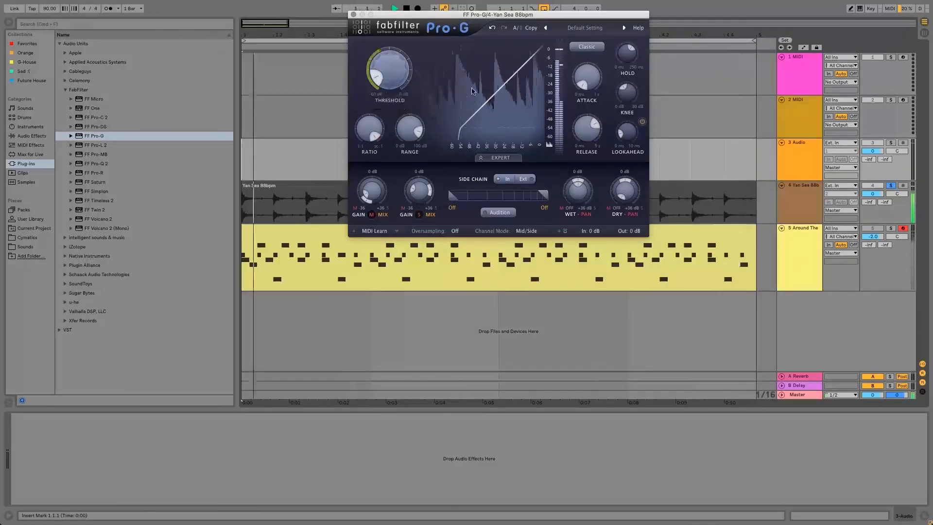
{"action": "left_click", "coordinate": [493, 158]}
{"action": "left_click", "coordinate": [493, 158]}
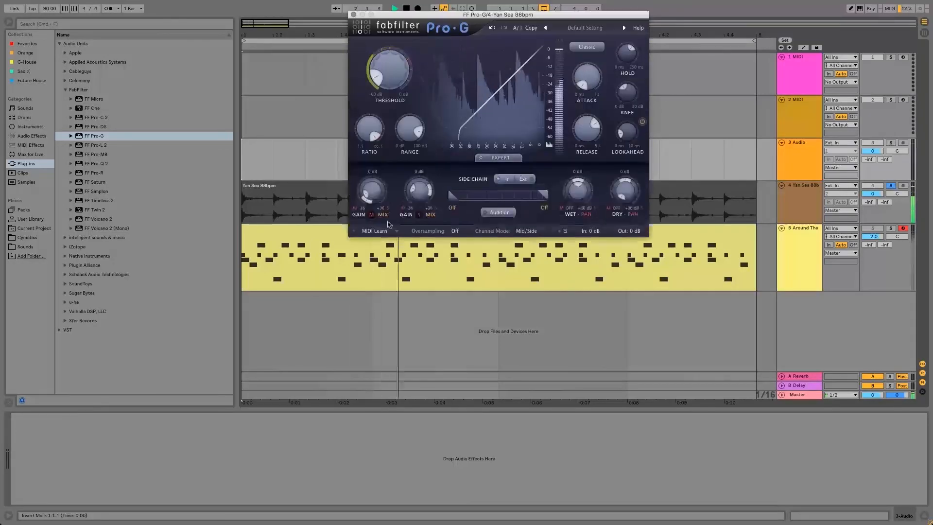
{"action": "mouse_move", "coordinate": [389, 70]}
{"action": "left_mouse_down"}
{"action": "mouse_move", "coordinate": [391, 12]}
{"action": "mouse_move", "coordinate": [385, 61]}
{"action": "left_mouse_up"}
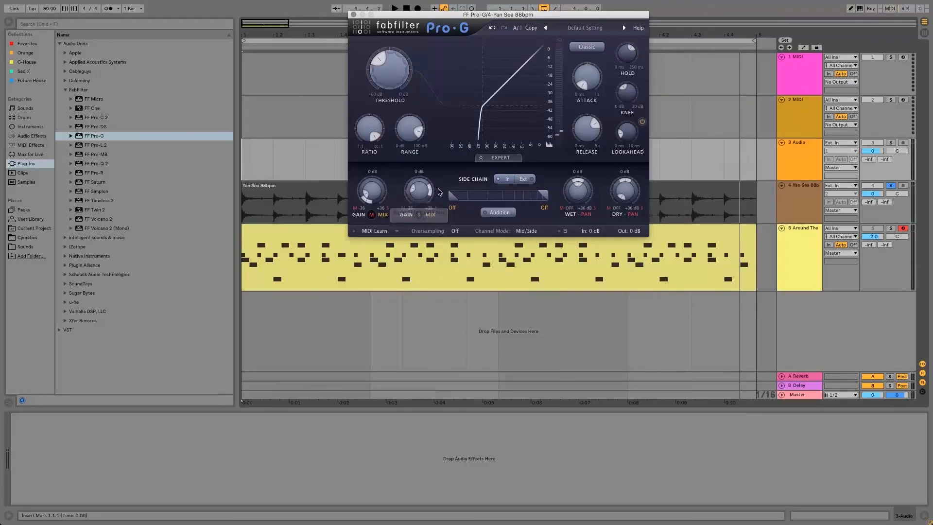
Readjust the side chain gain and mix of the side and mid channels and listen to the loop
{"action": "left_click_drag", "start_coordinate": [424, 192], "coordinate": [415, 185]}
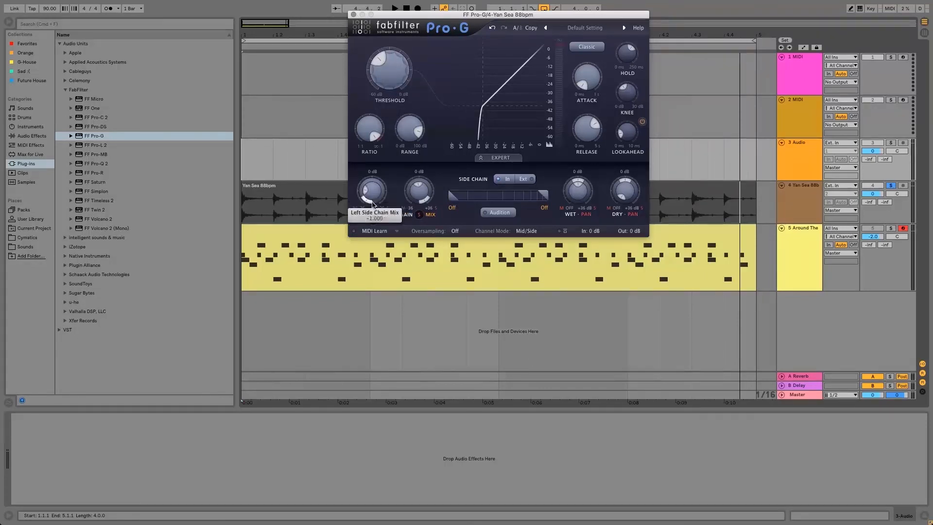
{"action": "left_click_drag", "start_coordinate": [370, 203], "coordinate": [401, 195]}
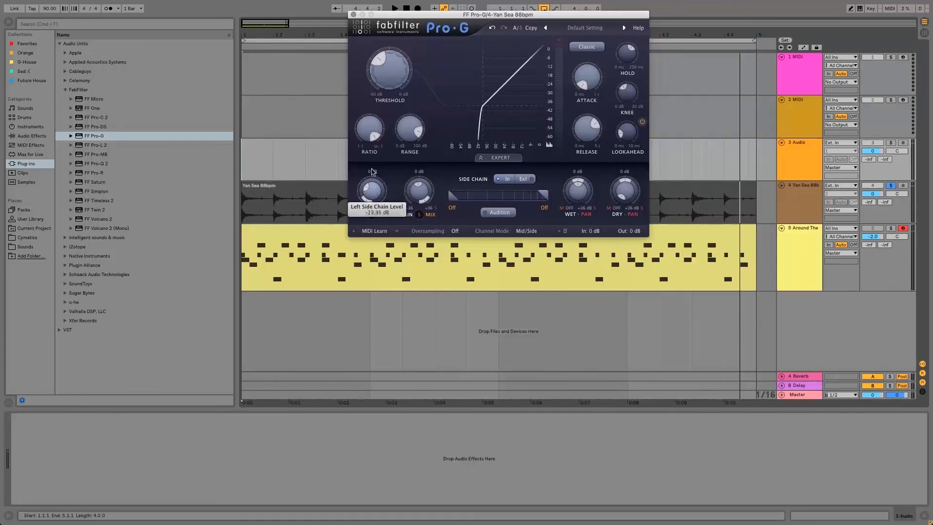
{"action": "key", "text": "space"}
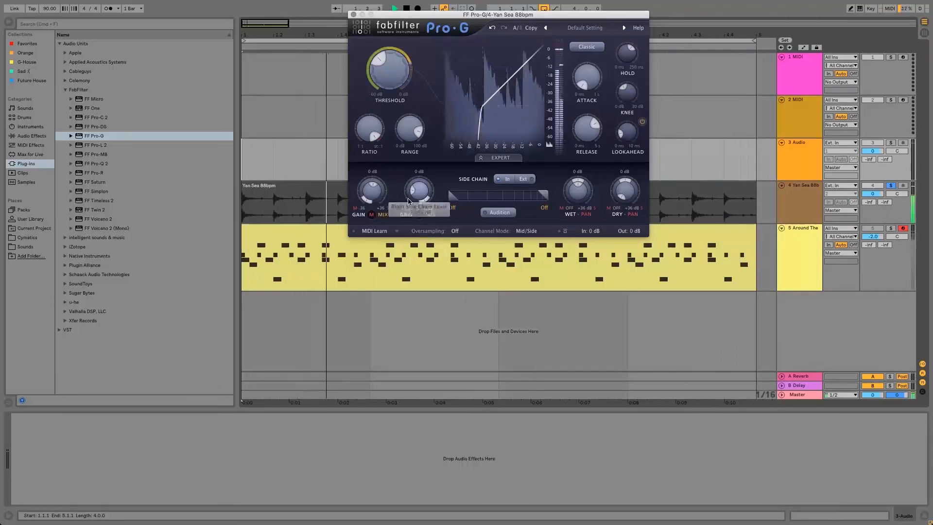
{"action": "key", "text": "space"}
Set the threshold to -35.73 dB and audition the loop
{"action": "mouse_move", "coordinate": [393, 77]}
{"action": "left_mouse_down"}
{"action": "mouse_move", "coordinate": [393, 85]}
{"action": "mouse_move", "coordinate": [397, 32]}
{"action": "mouse_move", "coordinate": [391, 91]}
{"action": "left_mouse_up"}
{"action": "key", "text": "space"}
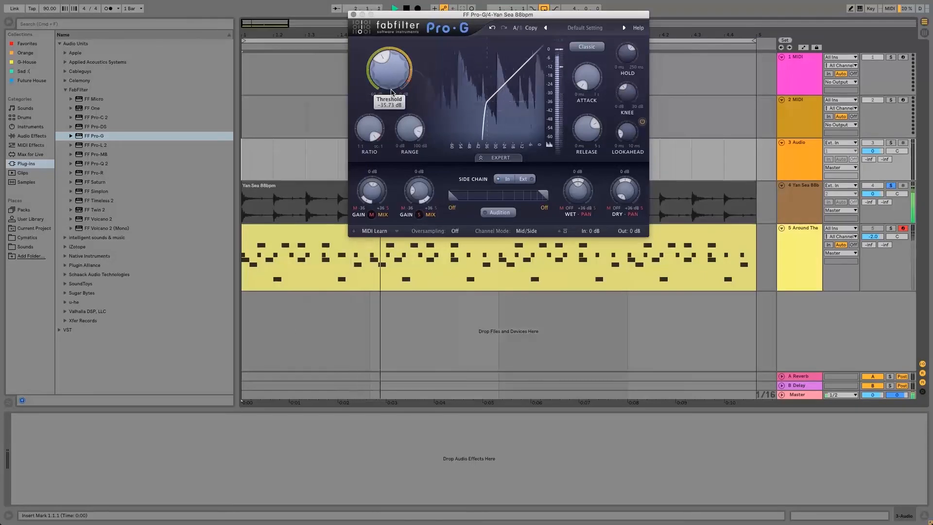
{"action": "key", "text": "space"}
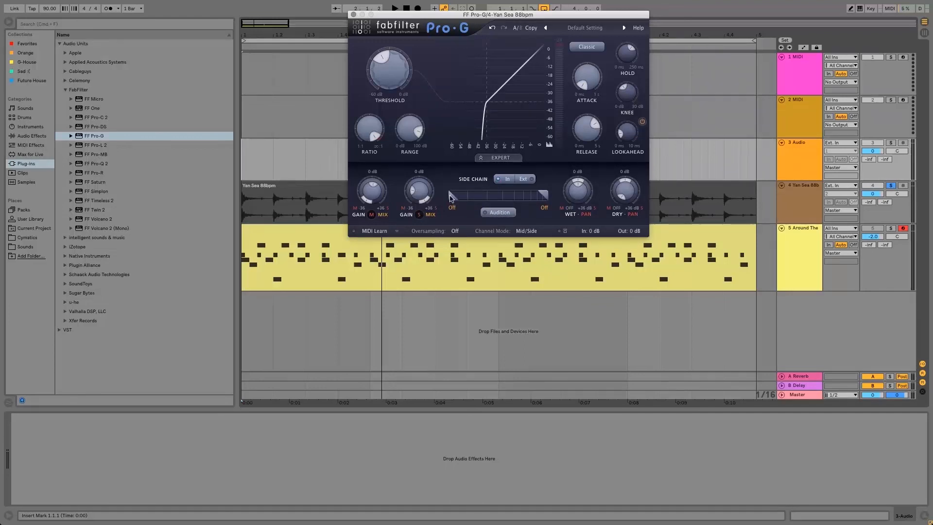
Set the side chain's low-cut filter to 1.047 kHz and bring the threshold to -30.28 dB while the loop plays
{"action": "left_click_drag", "start_coordinate": [452, 199], "coordinate": [482, 202]}
{"action": "left_click_drag", "start_coordinate": [492, 199], "coordinate": [507, 203]}
{"action": "left_click_drag", "start_coordinate": [509, 200], "coordinate": [509, 201]}
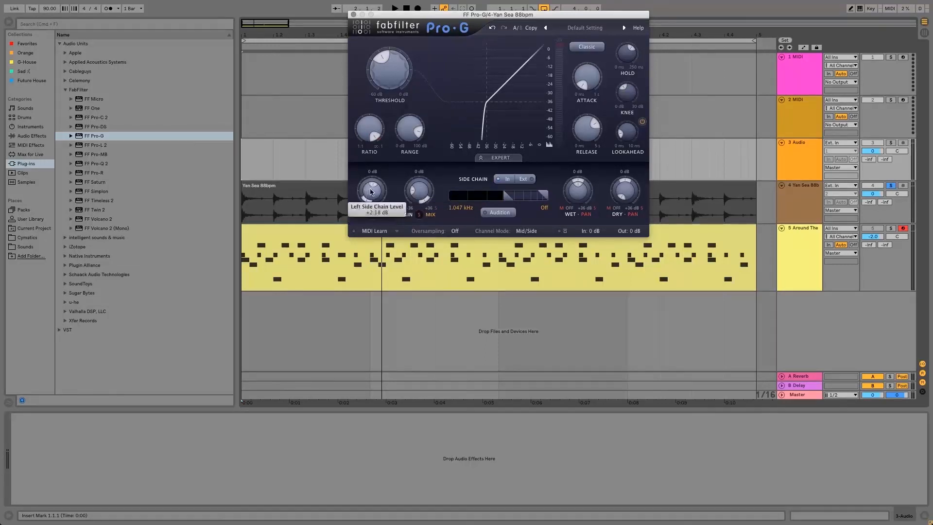
{"action": "key", "text": "space"}
{"action": "left_click_drag", "start_coordinate": [389, 70], "coordinate": [386, 92]}
{"action": "left_click_drag", "start_coordinate": [385, 94], "coordinate": [387, 115]}
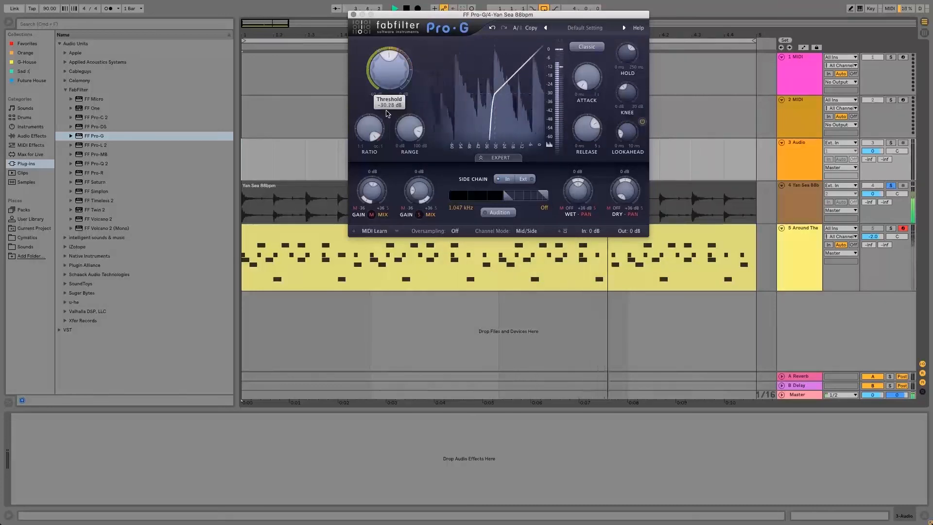
{"action": "key", "text": "space"}
Raise the side chain's low-cut filter to 2.937 kHz and increase the threshold during playback
{"action": "left_click_drag", "start_coordinate": [505, 197], "coordinate": [517, 197]}
{"action": "key", "text": "space"}
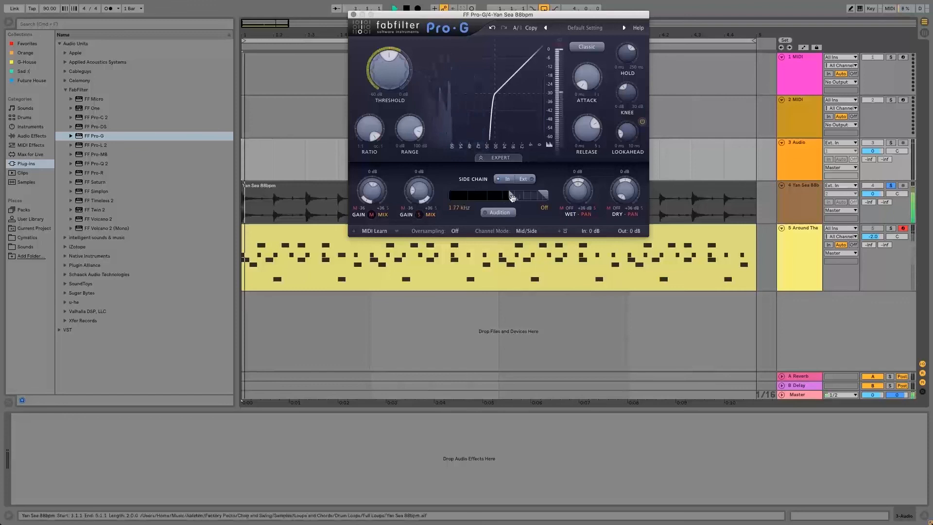
{"action": "left_click_drag", "start_coordinate": [392, 91], "coordinate": [390, 40]}
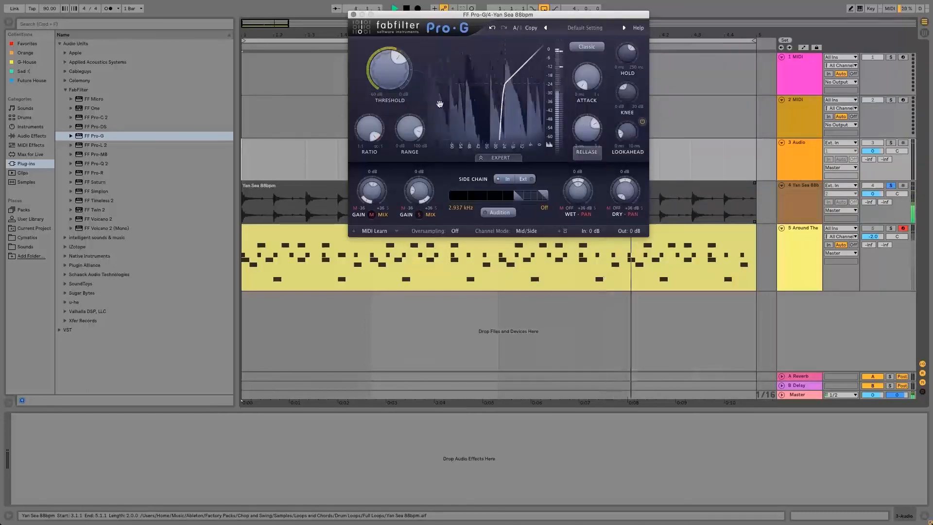
Set the lookahead to 0.42 ms and lower the threshold slightly while the loop plays
{"action": "left_click_drag", "start_coordinate": [623, 132], "coordinate": [629, 114]}
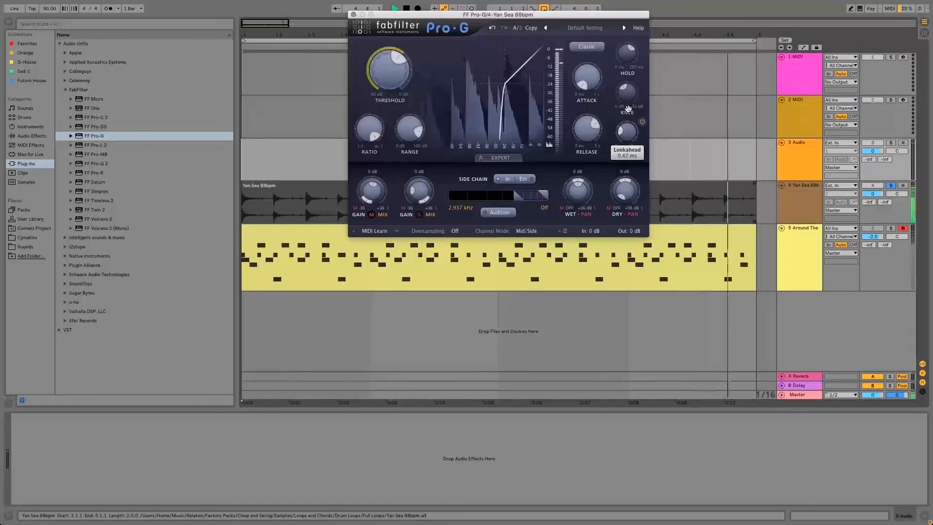
{"action": "left_click_drag", "start_coordinate": [390, 81], "coordinate": [391, 114]}
{"action": "key", "text": "space"}
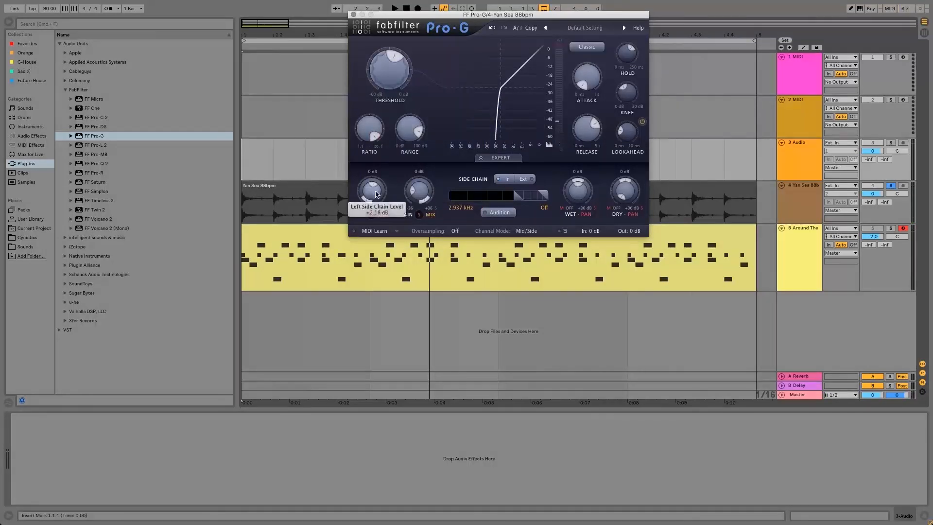
Raise the side channel's side chain gain, reduce the mid channel's, and lower the threshold to -42.18 dB during playback
{"action": "left_click_drag", "start_coordinate": [418, 192], "coordinate": [419, 164]}
{"action": "left_click_drag", "start_coordinate": [372, 201], "coordinate": [367, 238]}
{"action": "key", "text": "space"}
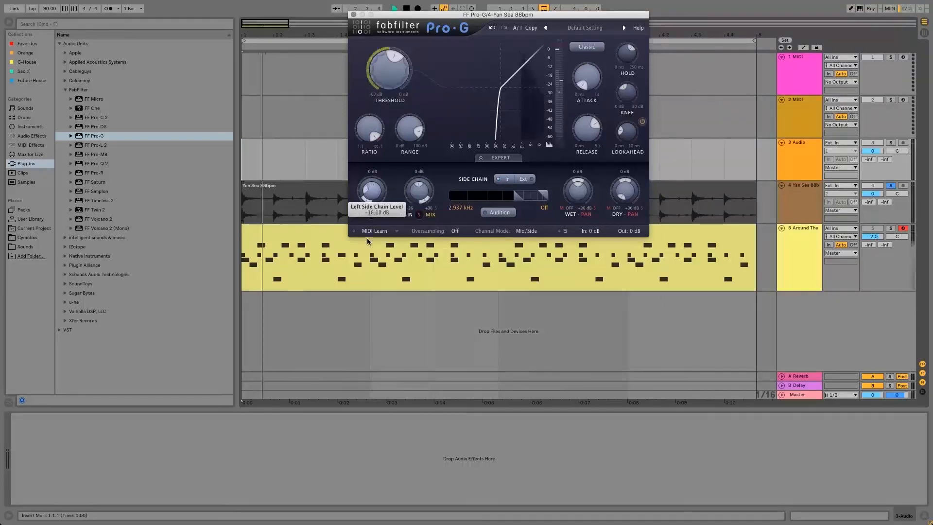
{"action": "left_click_drag", "start_coordinate": [388, 71], "coordinate": [394, 138]}
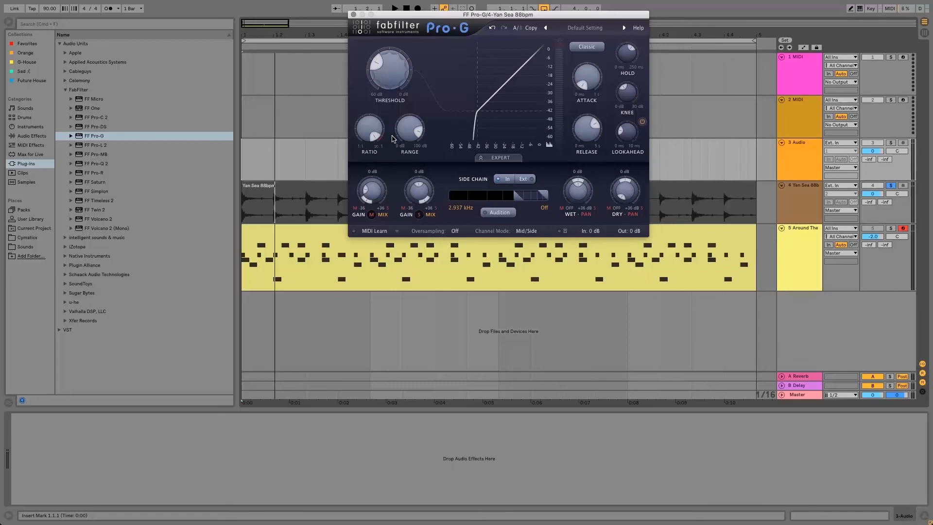
Set the threshold to -41.08 dB while the loop plays, and raise it to about -30 dB with playback stopped
{"action": "mouse_move", "coordinate": [396, 80]}
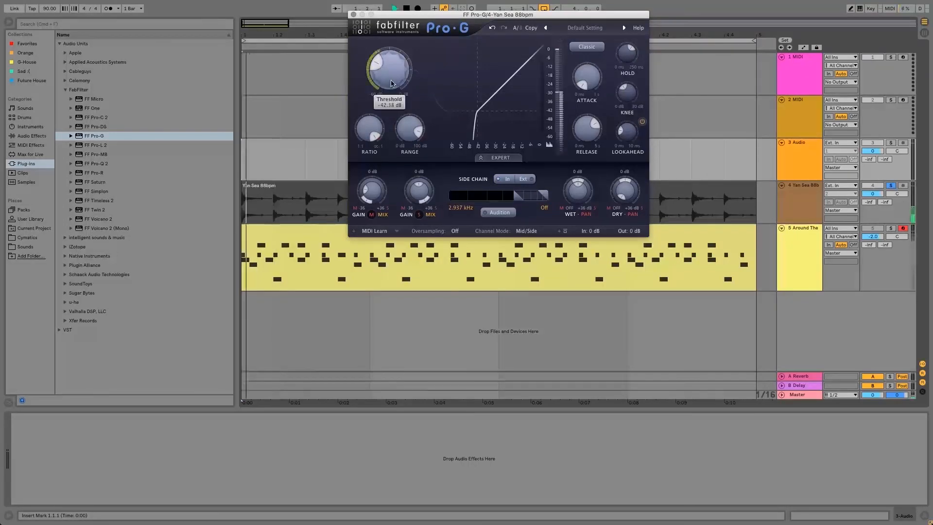
{"action": "key", "text": "space"}
{"action": "left_click_drag", "start_coordinate": [389, 83], "coordinate": [390, 75]}
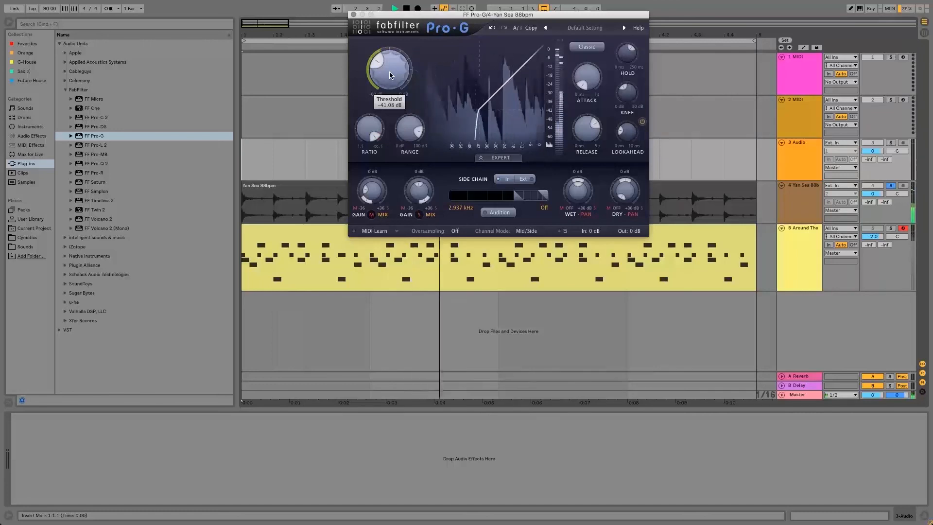
{"action": "key", "text": "space"}
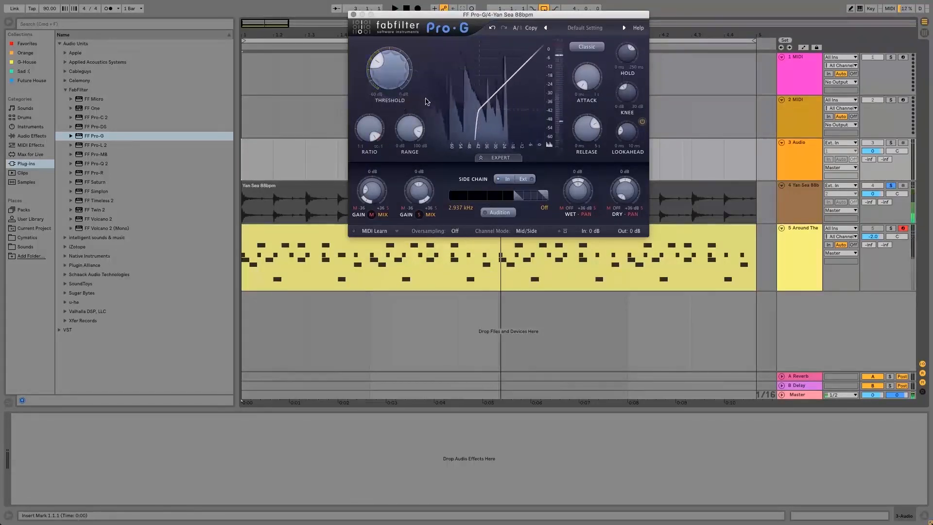
{"action": "mouse_move", "coordinate": [375, 72]}
{"action": "left_click_drag", "start_coordinate": [387, 65], "coordinate": [391, 44]}
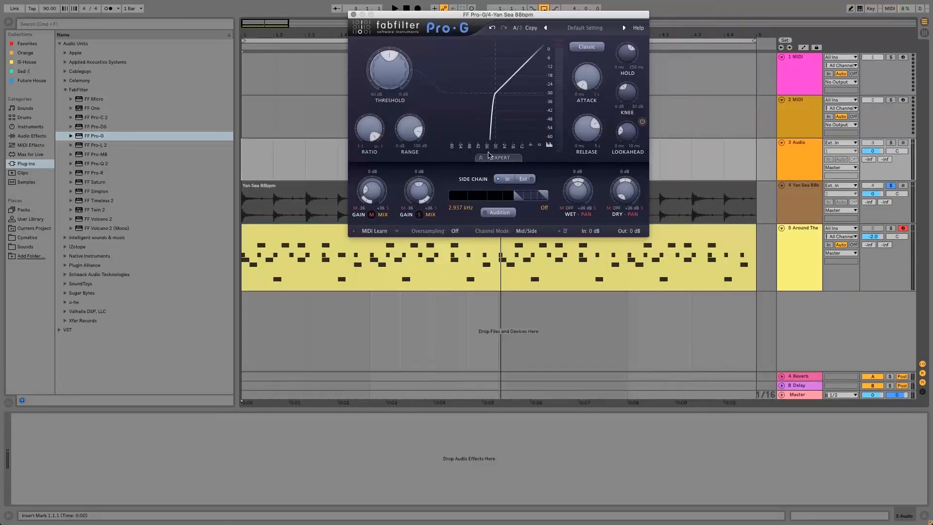
Collapse the expert section to review the main gate controls, reopen it, and reposition the plug-in window
{"action": "left_click", "coordinate": [490, 157]}
{"action": "left_click_drag", "start_coordinate": [389, 14], "coordinate": [335, 29]}
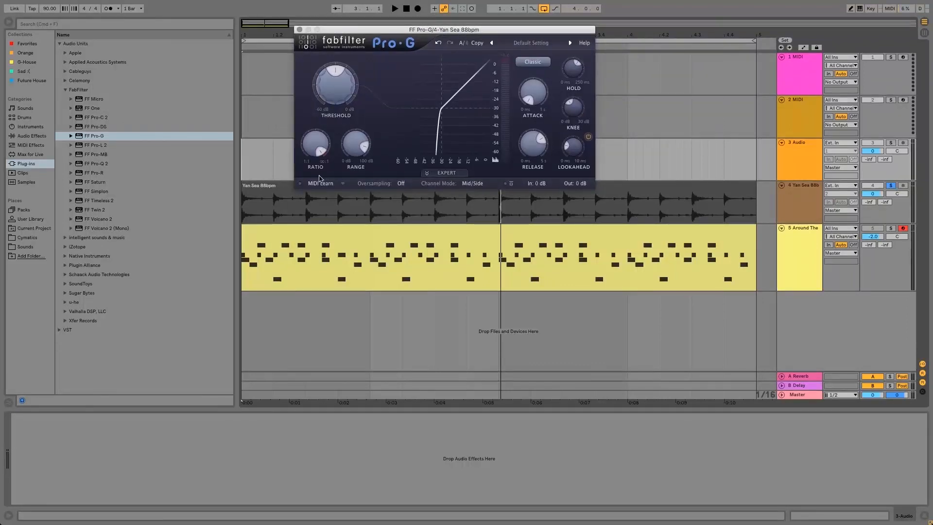
{"action": "mouse_move", "coordinate": [343, 105]}
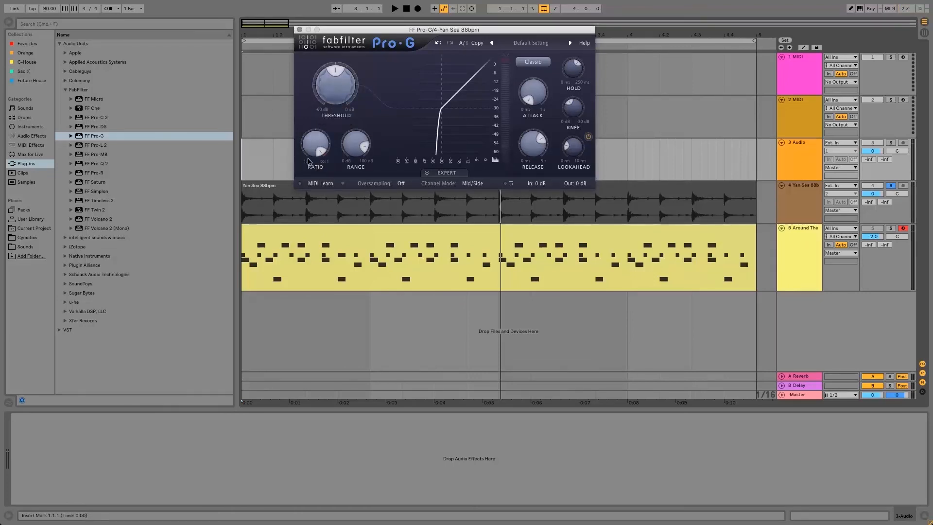
{"action": "mouse_move", "coordinate": [312, 156]}
{"action": "left_click_drag", "start_coordinate": [315, 171], "coordinate": [362, 150]}
{"action": "left_click", "coordinate": [448, 172]}
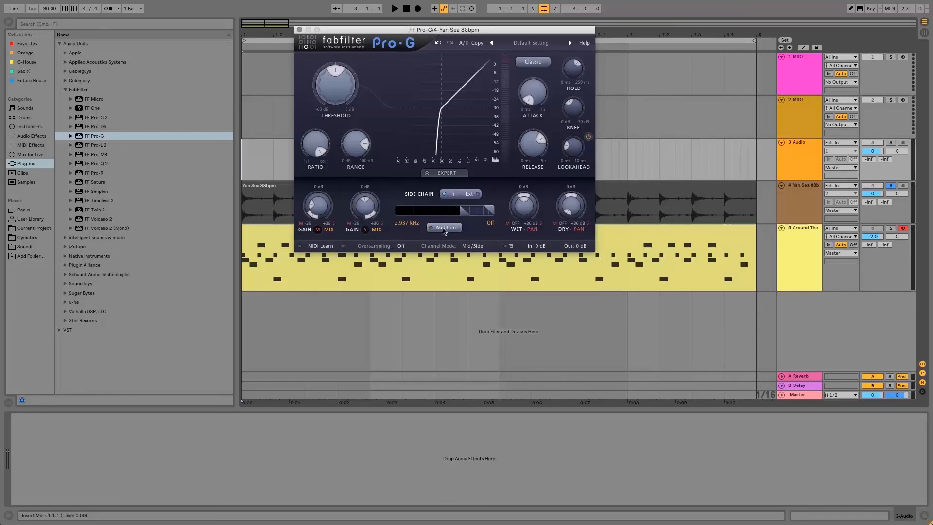
{"action": "mouse_move", "coordinate": [423, 35]}
{"action": "left_mouse_down"}
{"action": "mouse_move", "coordinate": [492, 35]}
{"action": "mouse_move", "coordinate": [462, 41]}
{"action": "mouse_move", "coordinate": [424, 28]}
{"action": "left_mouse_up"}
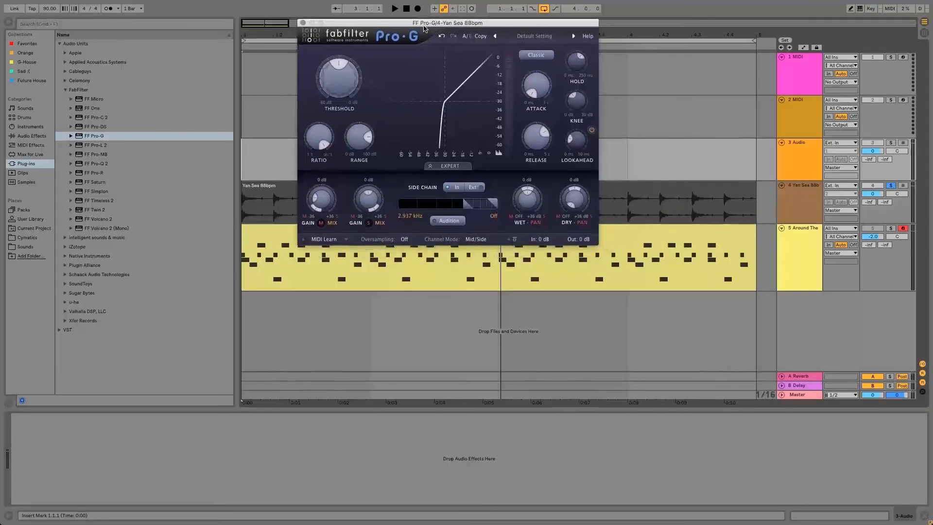